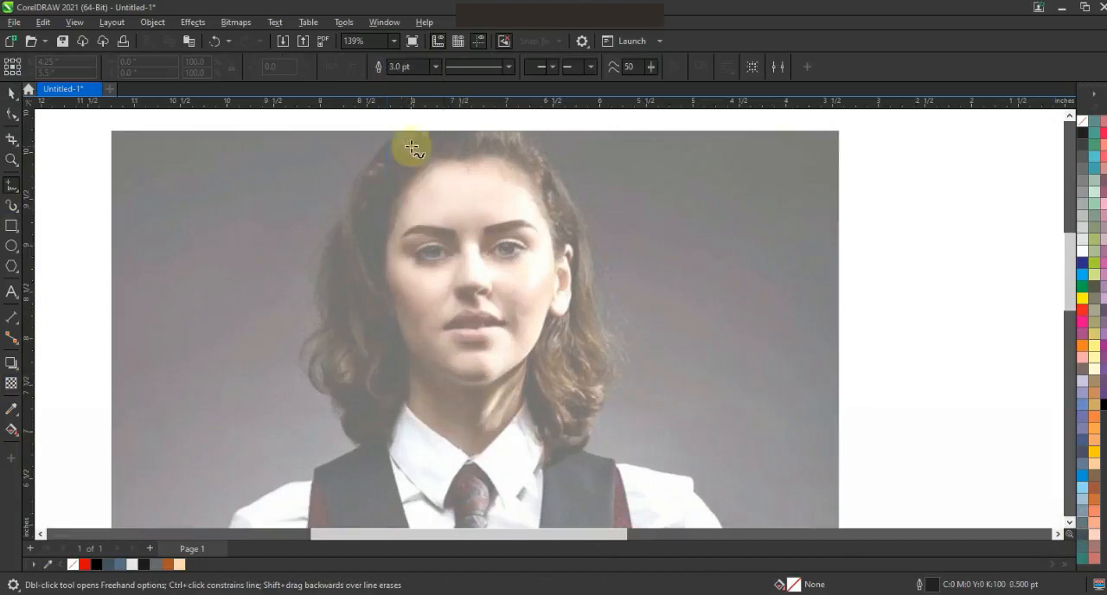
Trace the outside of the woman's hair with straight segments, over the head and down to both shoulders.
{"action": "mouse_move", "coordinate": [590, 423]}
{"action": "left_mouse_down"}
{"action": "mouse_move", "coordinate": [593, 230]}
{"action": "mouse_move", "coordinate": [574, 211]}
{"action": "left_mouse_up"}
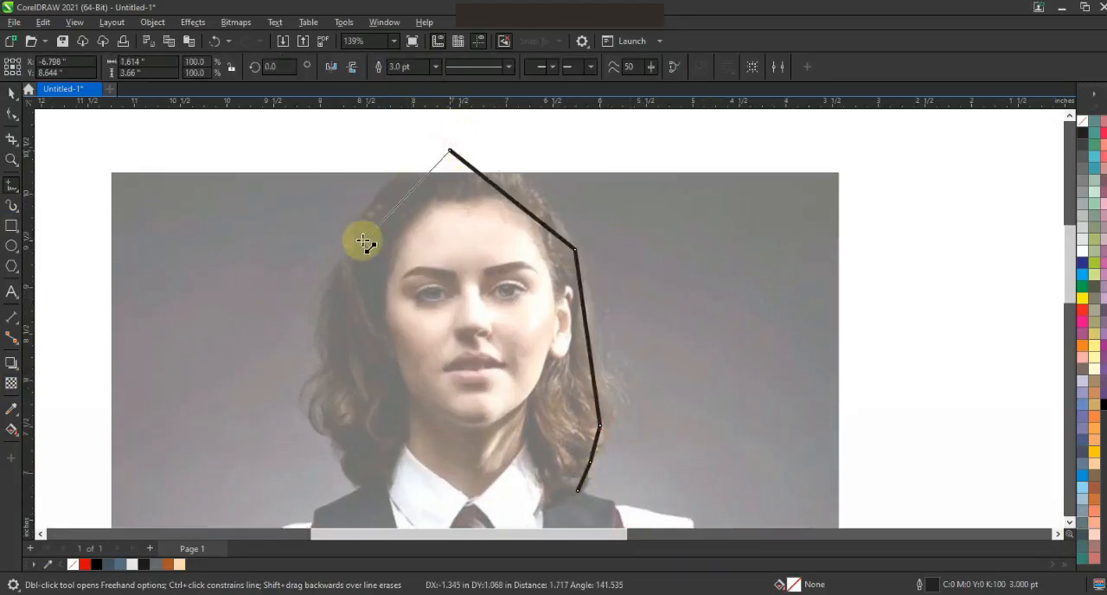
{"action": "left_click", "coordinate": [347, 250]}
{"action": "left_click", "coordinate": [326, 360]}
{"action": "double_click", "coordinate": [355, 490]}
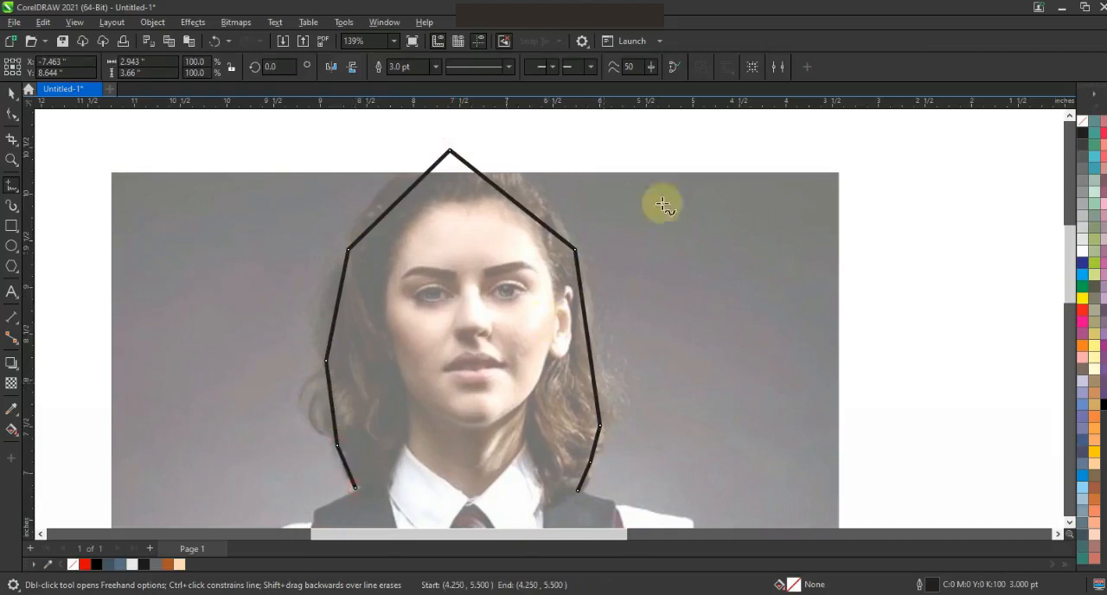
Extend the hair outline from its left end along the neckline and over the woman's left-hand shoulder.
{"action": "key", "text": "F3"}
{"action": "left_click", "coordinate": [12, 160]}
{"action": "key", "text": "F3"}
{"action": "left_click_drag", "start_coordinate": [433, 313], "coordinate": [690, 467]}
{"action": "left_click", "coordinate": [12, 185]}
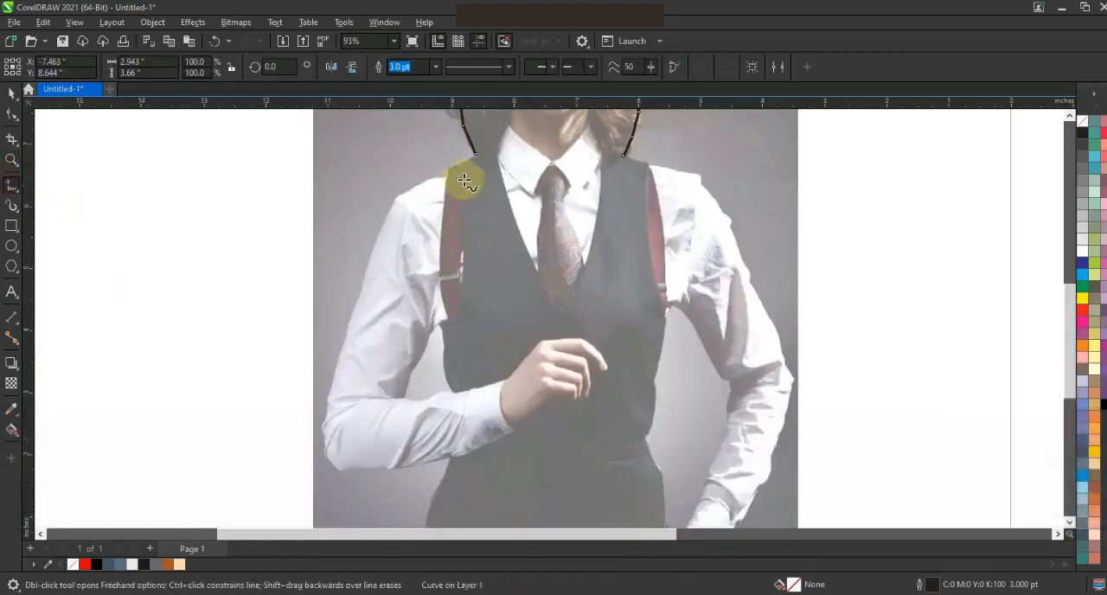
{"action": "key", "text": "space"}
{"action": "left_click", "coordinate": [475, 154]}
{"action": "double_click", "coordinate": [449, 169]}
{"action": "left_click", "coordinate": [444, 176]}
{"action": "left_click", "coordinate": [395, 199]}
Continue the outline down the bent arm, around the elbow, under the forearm and down the side of the vest.
{"action": "left_click", "coordinate": [360, 285]}
{"action": "left_click", "coordinate": [323, 434]}
{"action": "left_click", "coordinate": [337, 463]}
{"action": "left_click", "coordinate": [385, 467]}
{"action": "left_click", "coordinate": [451, 458]}
{"action": "left_click", "coordinate": [421, 492]}
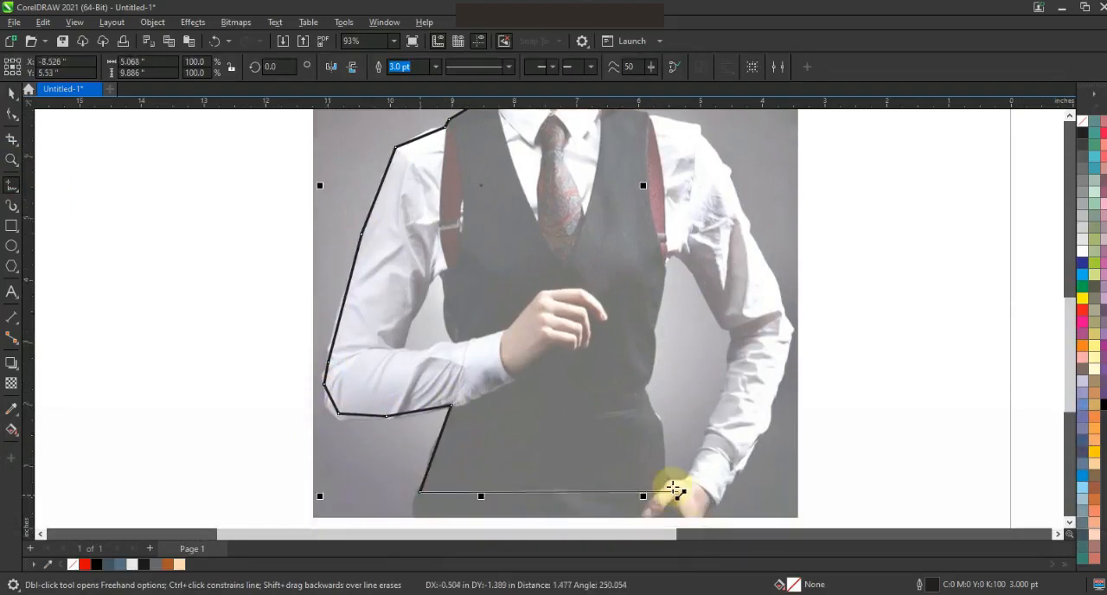
Continue the outline across the bottom of the vest and up the lowered forearm to the elbow.
{"action": "left_click", "coordinate": [663, 487]}
{"action": "left_click", "coordinate": [732, 480]}
{"action": "left_click", "coordinate": [757, 439]}
{"action": "left_click", "coordinate": [779, 387]}
{"action": "left_click", "coordinate": [790, 329]}
Trace up the upper arm and shoulder on the right and close the outline at the end of the hair.
{"action": "left_click", "coordinate": [782, 304]}
{"action": "left_click", "coordinate": [749, 232]}
{"action": "left_click", "coordinate": [729, 178]}
{"action": "left_click", "coordinate": [702, 136]}
{"action": "left_click", "coordinate": [684, 126]}
{"action": "scroll", "coordinate": [666, 138], "scroll_direction": "up", "scroll_amount": 1}
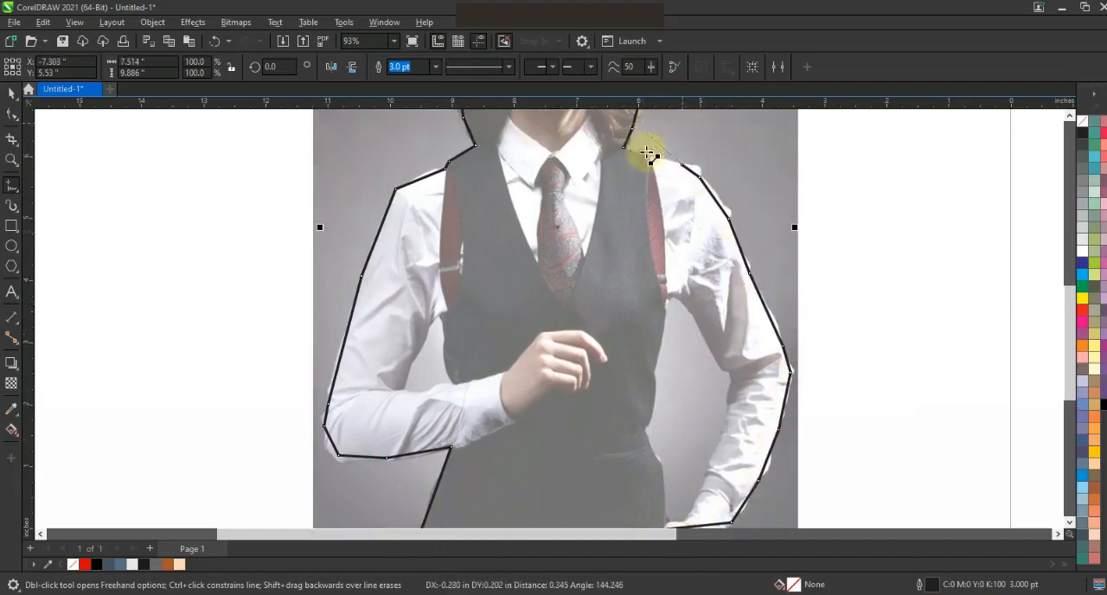
{"action": "left_click", "coordinate": [637, 147]}
{"action": "key", "text": "F3"}
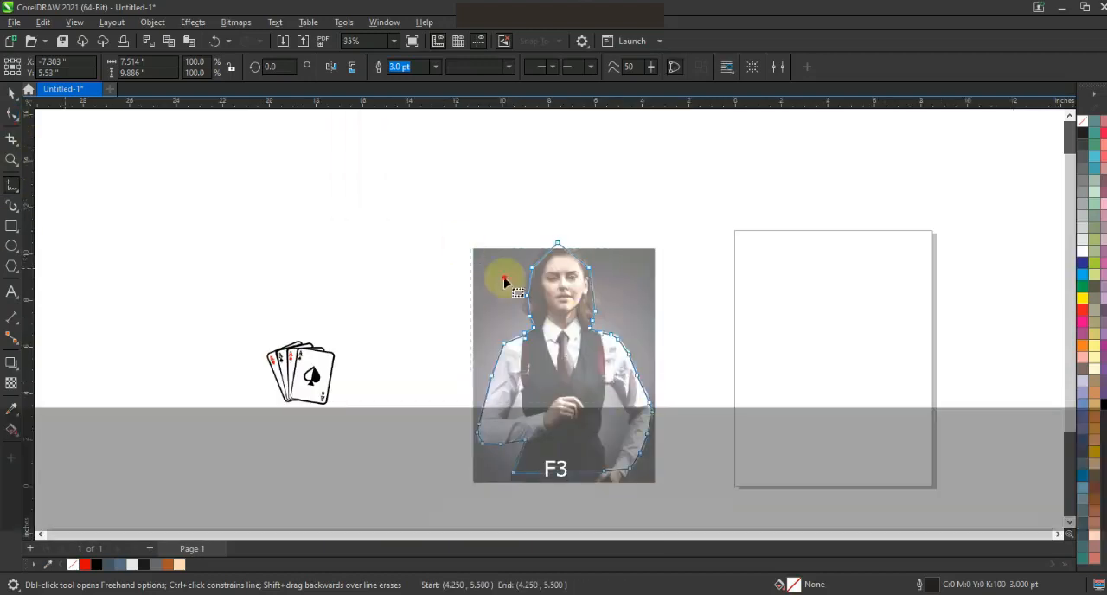
Select all nodes of the body outline and convert its straight segments to curves.
{"action": "key", "text": "F10"}
{"action": "key", "text": "shift+F2"}
{"action": "left_click", "coordinate": [212, 67]}
Bend the outline segments around the head so they follow the hair on the top and both sides.
{"action": "left_click", "coordinate": [11, 160]}
{"action": "left_click_drag", "start_coordinate": [427, 269], "coordinate": [672, 95]}
{"action": "left_click", "coordinate": [11, 115]}
{"action": "left_click_drag", "start_coordinate": [451, 243], "coordinate": [439, 221]}
{"action": "left_click_drag", "start_coordinate": [566, 216], "coordinate": [589, 165]}
{"action": "left_click_drag", "start_coordinate": [473, 193], "coordinate": [464, 188]}
{"action": "left_click_drag", "start_coordinate": [401, 351], "coordinate": [389, 346]}
{"action": "left_click_drag", "start_coordinate": [401, 424], "coordinate": [389, 445]}
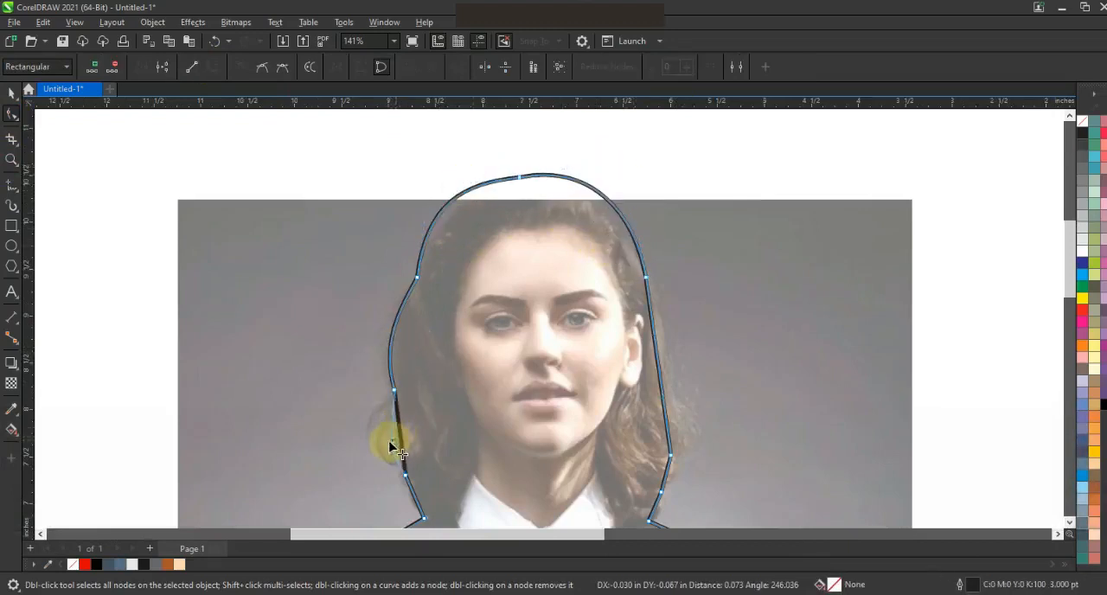
{"action": "left_click_drag", "start_coordinate": [655, 339], "coordinate": [679, 418]}
{"action": "left_click_drag", "start_coordinate": [667, 481], "coordinate": [658, 508]}
Bend the outline segments along both shoulders to follow the shirt.
{"action": "left_click", "coordinate": [1069, 522]}
{"action": "left_click", "coordinate": [1069, 524]}
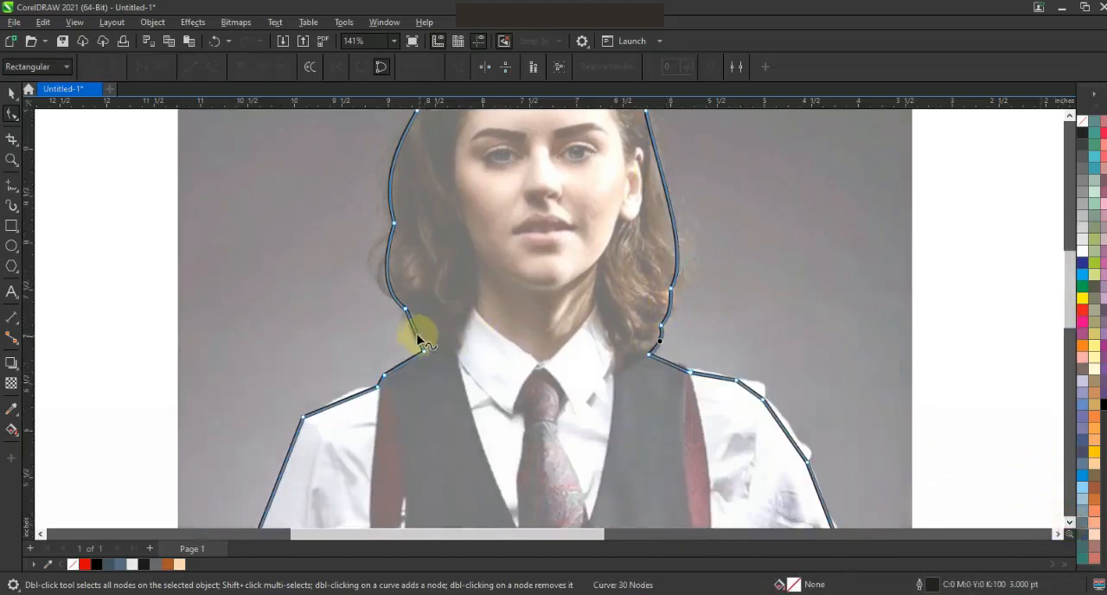
{"action": "left_click_drag", "start_coordinate": [352, 403], "coordinate": [349, 394]}
{"action": "left_click_drag", "start_coordinate": [783, 421], "coordinate": [803, 450]}
Bend the outline segments along the lowered arm and around the bent elbow to match the sleeves.
{"action": "key", "text": "F3"}
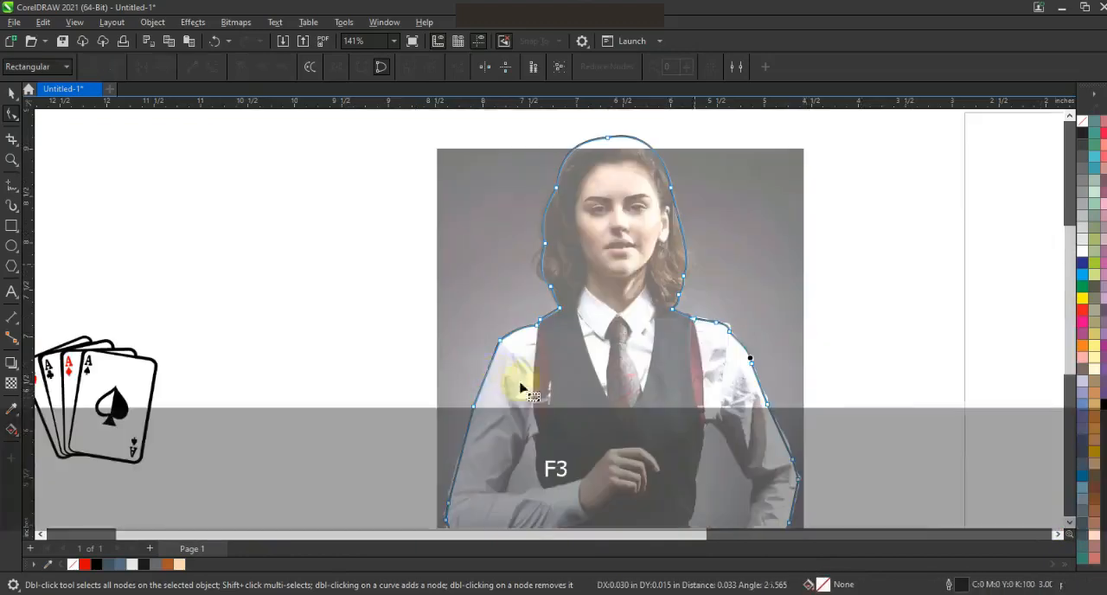
{"action": "left_click", "coordinate": [454, 472]}
{"action": "key", "text": "F2"}
{"action": "key", "text": "F3"}
{"action": "left_click_drag", "start_coordinate": [425, 326], "coordinate": [734, 472]}
{"action": "left_click", "coordinate": [793, 264]}
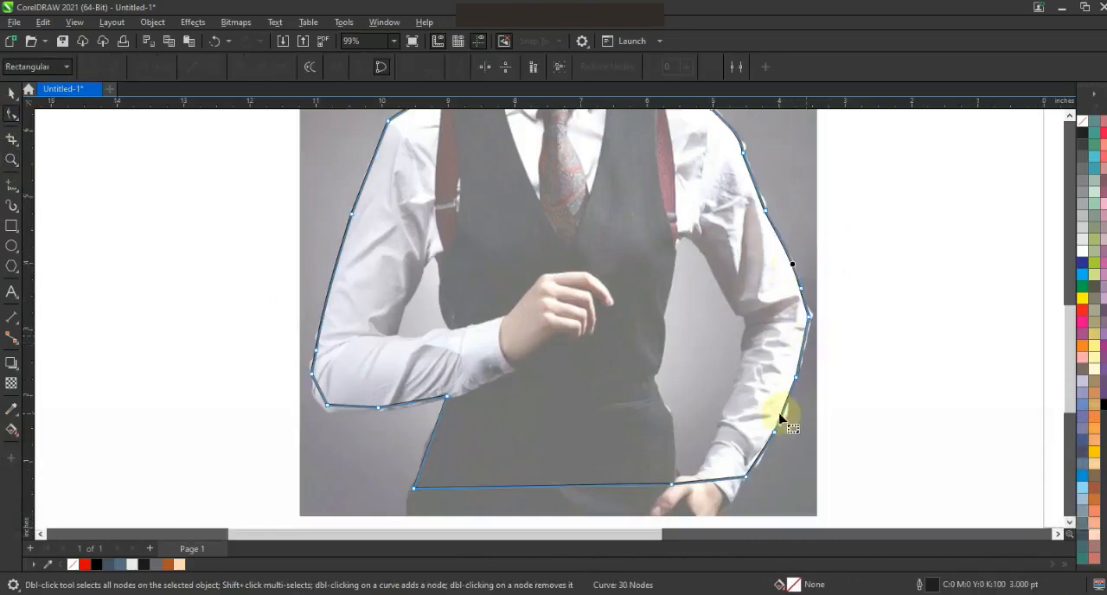
{"action": "left_click", "coordinate": [320, 396]}
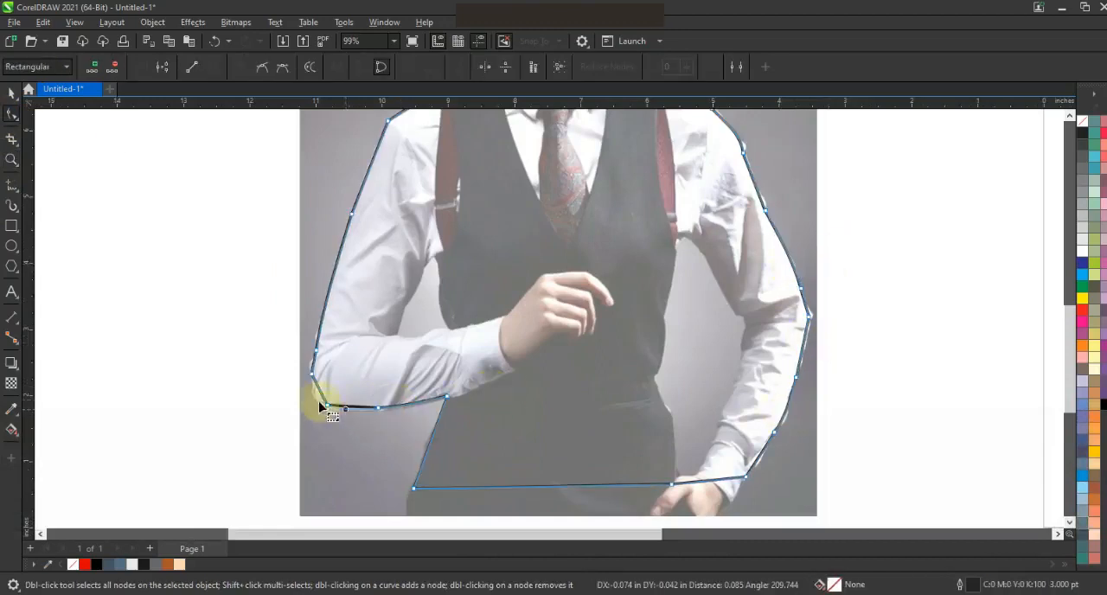
{"action": "left_click_drag", "start_coordinate": [320, 396], "coordinate": [311, 363]}
Draw a closed straight-sided shape around the background gap between the bent arm and the vest.
{"action": "left_click", "coordinate": [12, 161]}
{"action": "left_click_drag", "start_coordinate": [333, 228], "coordinate": [614, 377]}
{"action": "left_click", "coordinate": [12, 188]}
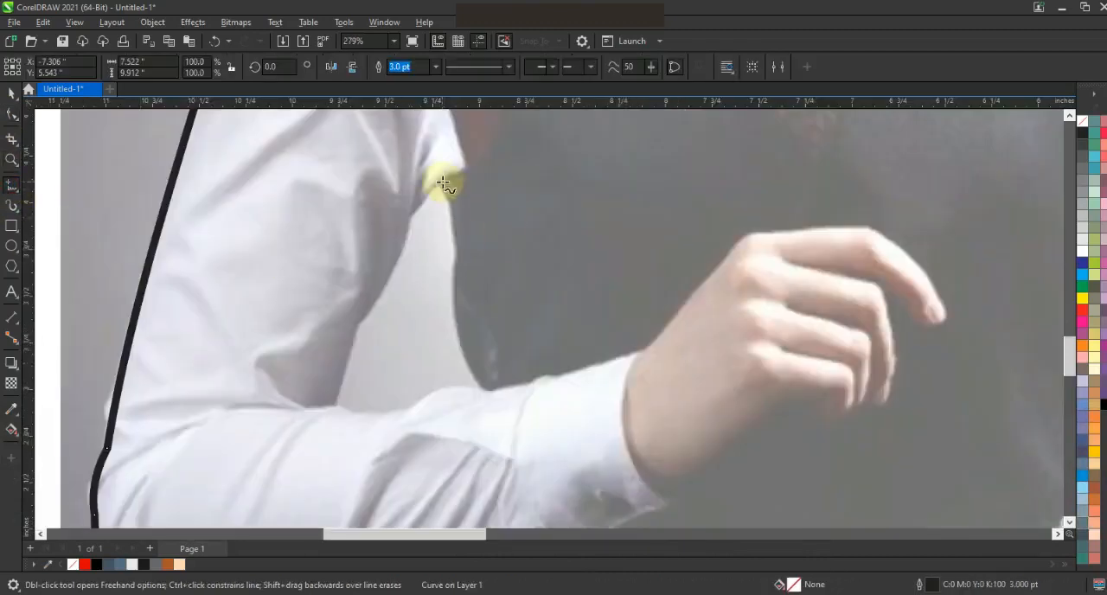
{"action": "left_click", "coordinate": [441, 181]}
{"action": "double_click", "coordinate": [455, 257]}
{"action": "double_click", "coordinate": [396, 412]}
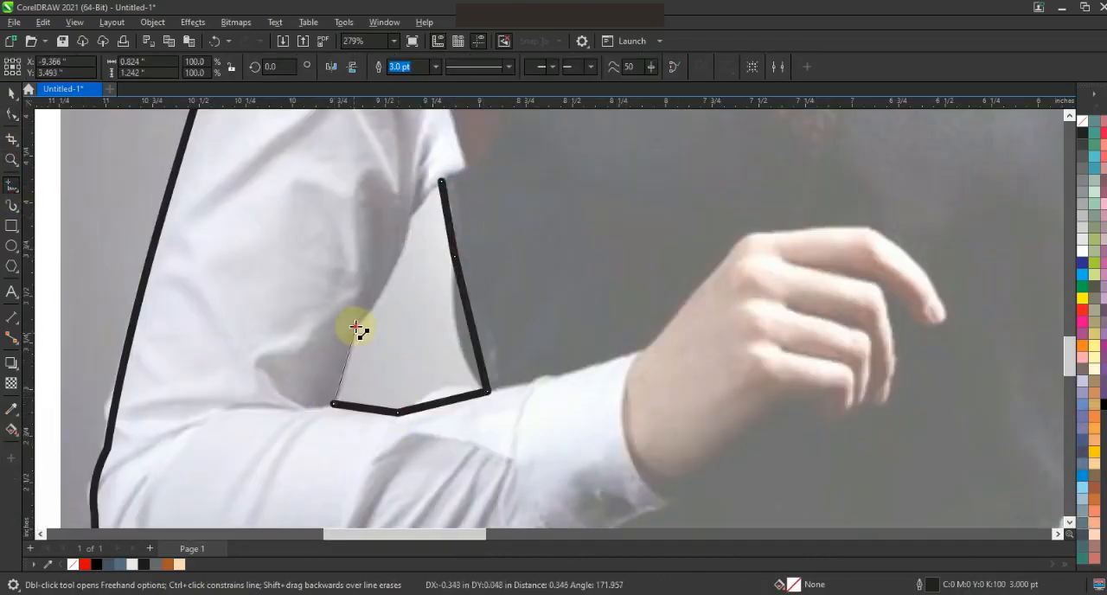
{"action": "double_click", "coordinate": [355, 327]}
{"action": "double_click", "coordinate": [411, 213]}
Convert the gap shape's segments to curves and bend them to match the sleeve and vest edges.
{"action": "left_click", "coordinate": [11, 115]}
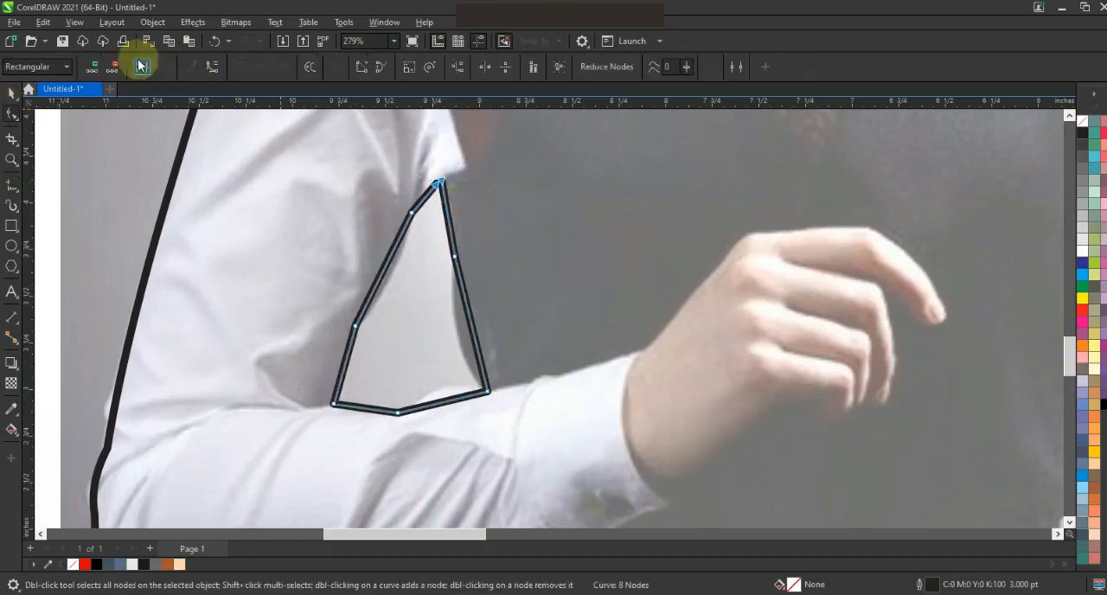
{"action": "left_click", "coordinate": [389, 270]}
{"action": "left_click_drag", "start_coordinate": [467, 333], "coordinate": [460, 335]}
{"action": "left_click_drag", "start_coordinate": [448, 225], "coordinate": [456, 223]}
{"action": "left_click_drag", "start_coordinate": [437, 404], "coordinate": [436, 397]}
{"action": "left_click_drag", "start_coordinate": [367, 409], "coordinate": [368, 406]}
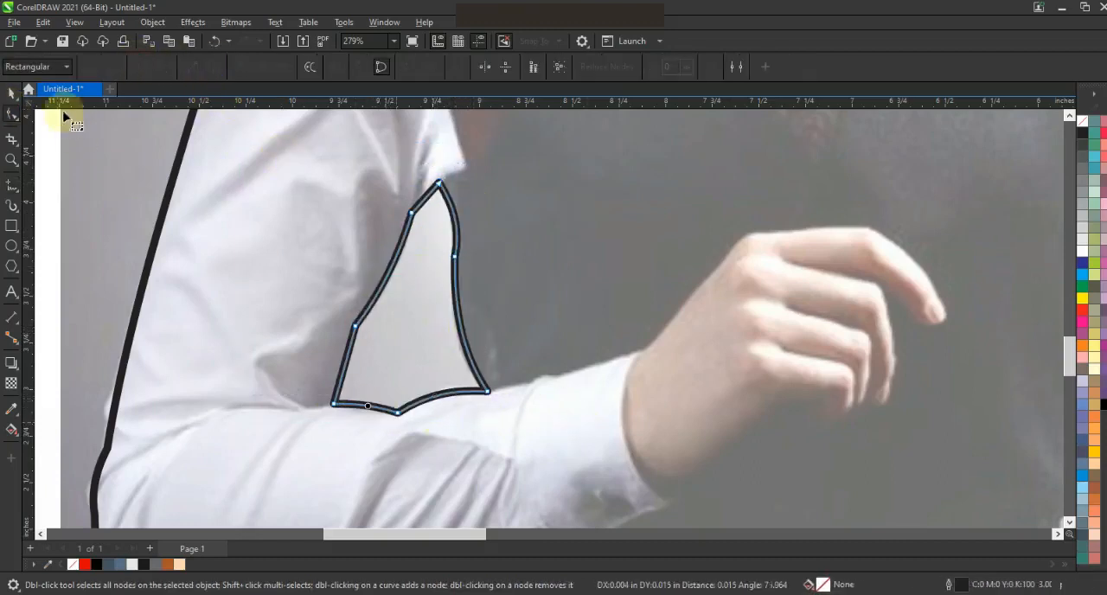
Combine the body outline with the gap shape beside the bent arm, and clear the selection.
{"action": "left_click", "coordinate": [11, 94]}
{"action": "left_click", "coordinate": [177, 181], "text": "shift"}
{"action": "left_click", "coordinate": [375, 68]}
{"action": "key", "text": "F3"}
{"action": "key", "text": "F3"}
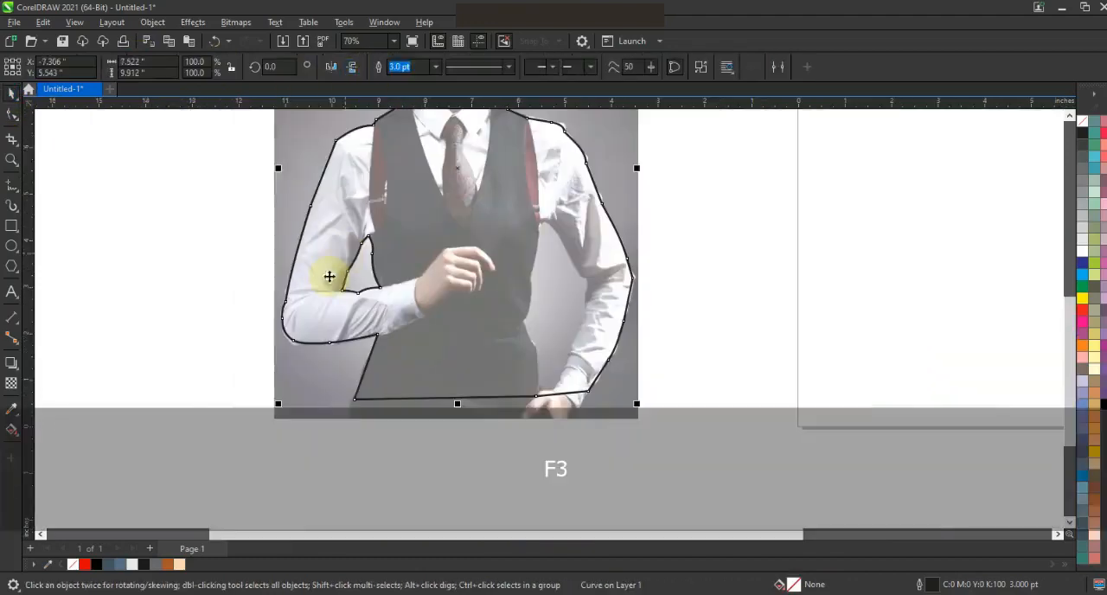
{"action": "key", "text": "Escape"}
Draw a closed straight-sided shape around the background gap between the vest and the lowered arm.
{"action": "left_click", "coordinate": [11, 184]}
{"action": "scroll", "coordinate": [608, 277], "scroll_direction": "up", "scroll_amount": 2}
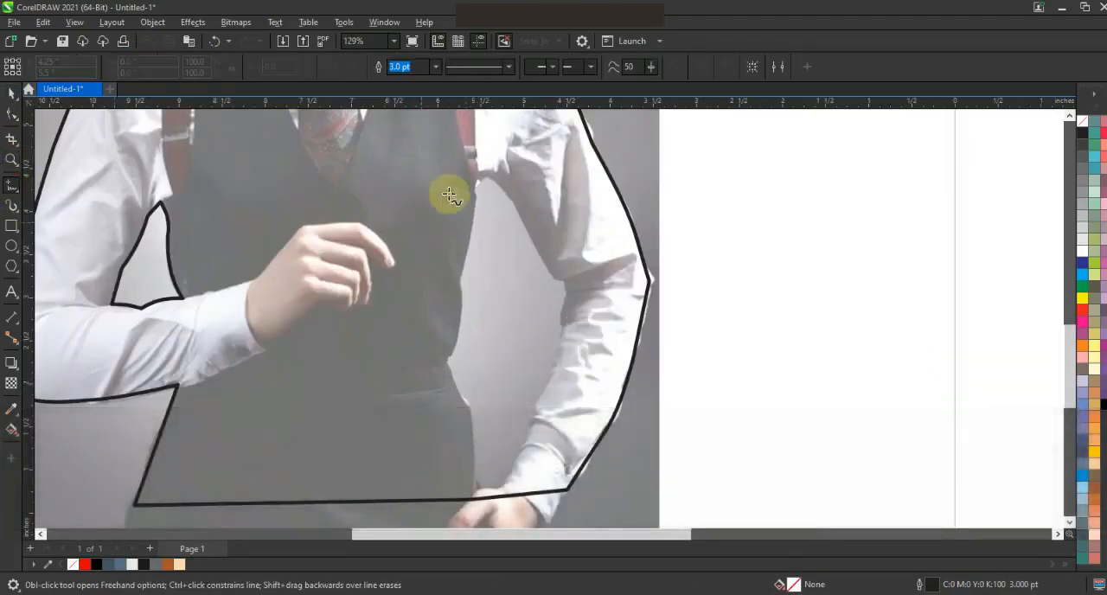
{"action": "left_click", "coordinate": [458, 277]}
{"action": "left_click", "coordinate": [470, 485]}
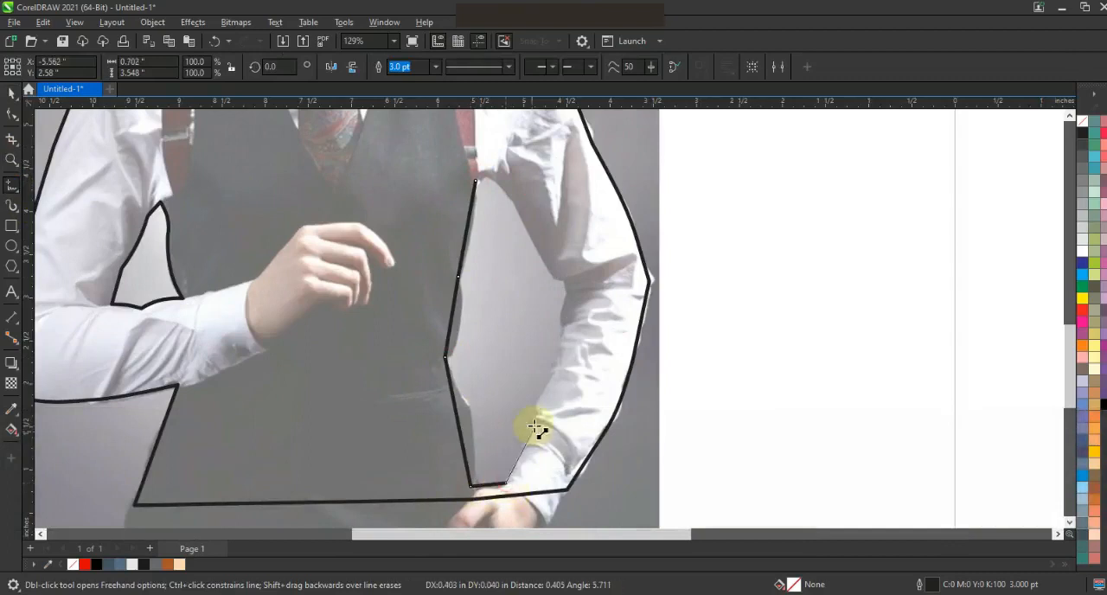
{"action": "left_click", "coordinate": [506, 191]}
Bend the upper and side segments of the lowered-arm gap shape to follow the armpit, sleeve and vest.
{"action": "left_click", "coordinate": [12, 114]}
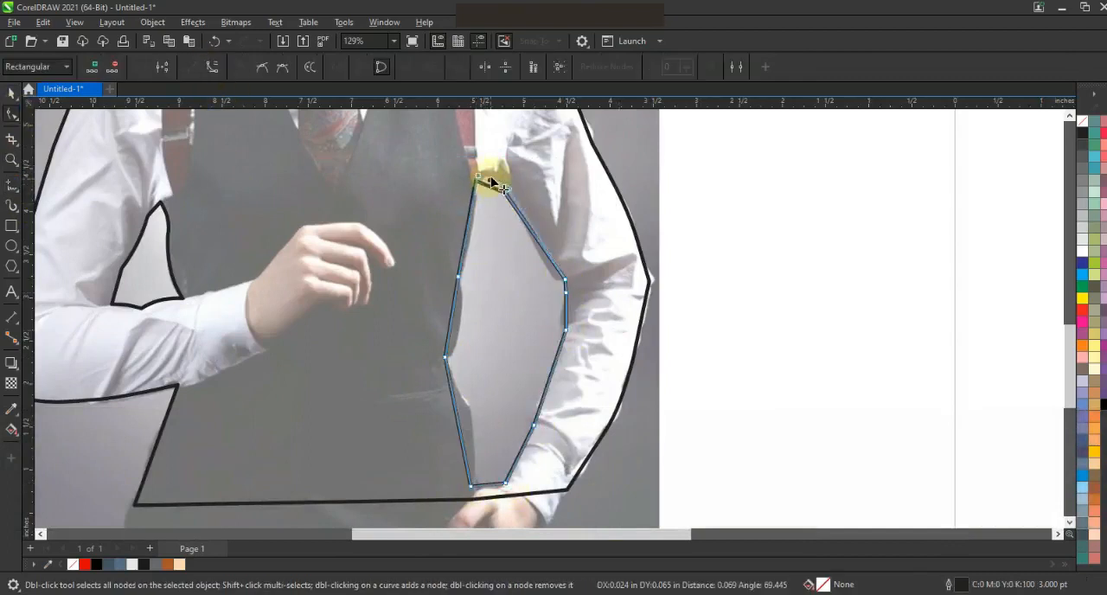
{"action": "key", "text": "ctrl+z"}
{"action": "left_click_drag", "start_coordinate": [486, 186], "coordinate": [490, 181]}
{"action": "left_click_drag", "start_coordinate": [539, 241], "coordinate": [536, 245]}
{"action": "left_click_drag", "start_coordinate": [566, 312], "coordinate": [562, 314]}
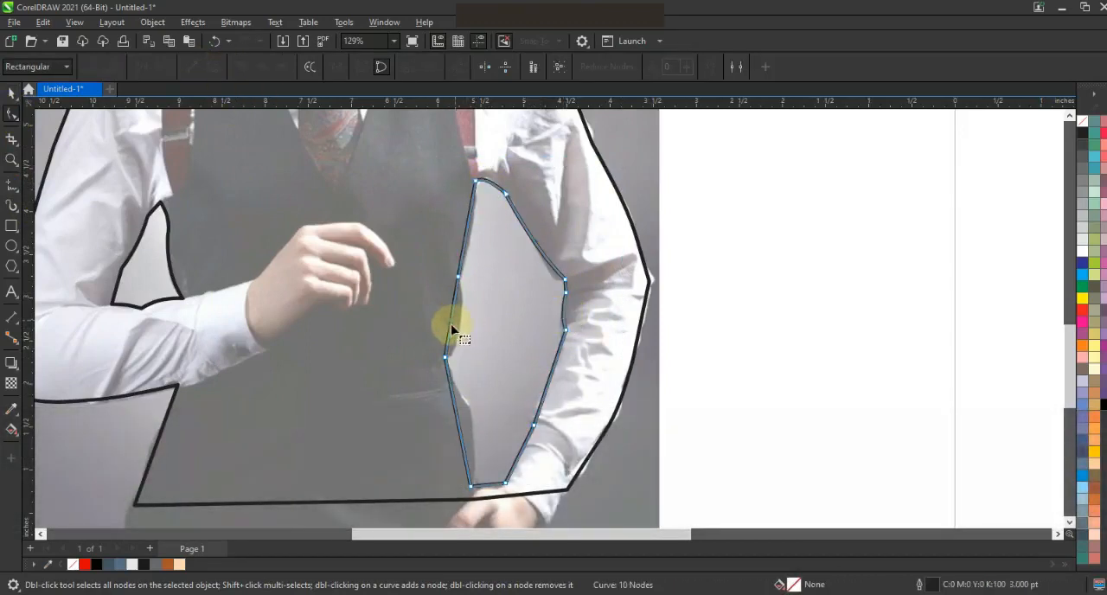
{"action": "left_click_drag", "start_coordinate": [477, 247], "coordinate": [468, 242]}
{"action": "left_click_drag", "start_coordinate": [458, 421], "coordinate": [477, 383]}
{"action": "key", "text": "ctrl+z"}
{"action": "key", "text": "Escape"}
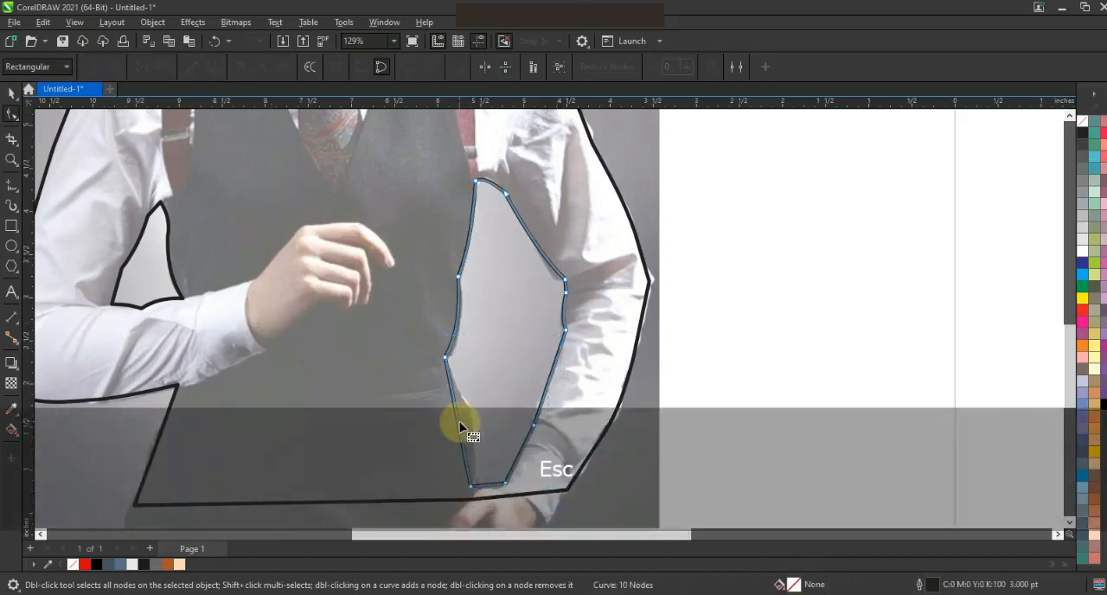
Combine the body outline with the lowered-arm gap shape, and test the result with a black fill before undoing the fill.
{"action": "left_click", "coordinate": [11, 92]}
{"action": "left_click", "coordinate": [593, 154]}
{"action": "left_click", "coordinate": [606, 371], "text": "shift"}
{"action": "key", "text": "F3"}
{"action": "left_click", "coordinate": [1102, 404]}
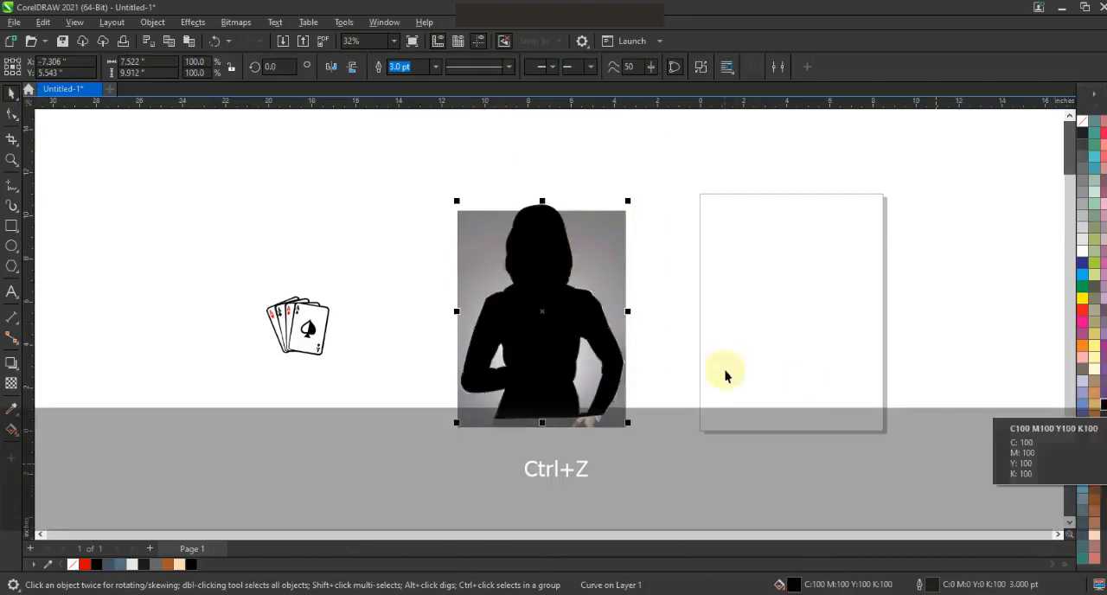
{"action": "key", "text": "ctrl+z"}
Trace straight 1 pt segments from the left jaw up the cheek, around the hairline and down to the ear.
{"action": "left_click", "coordinate": [11, 159]}
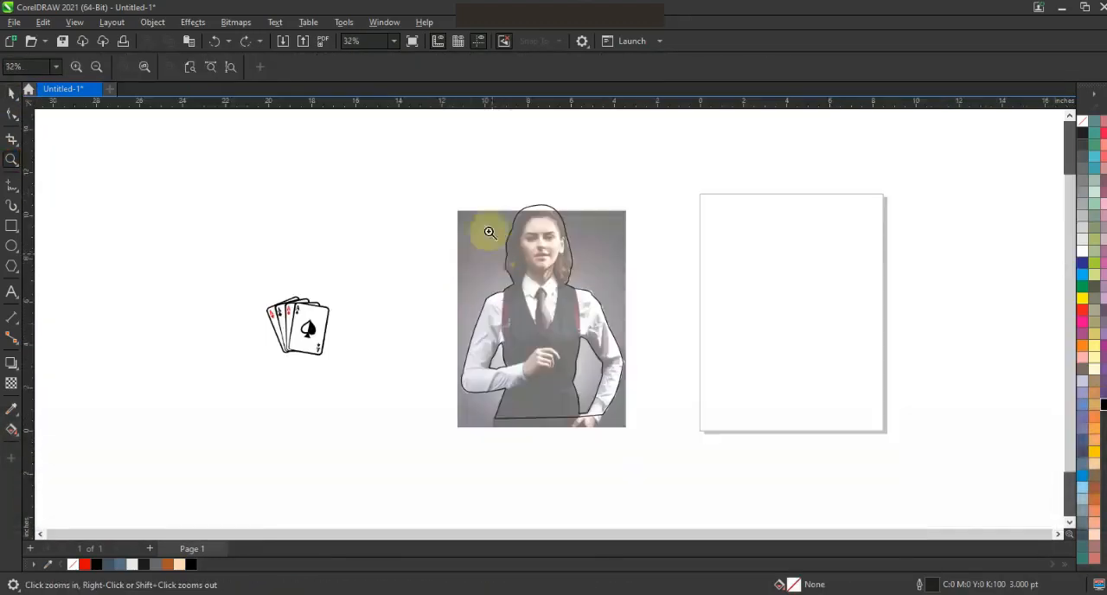
{"action": "left_click_drag", "start_coordinate": [633, 317], "coordinate": [632, 316]}
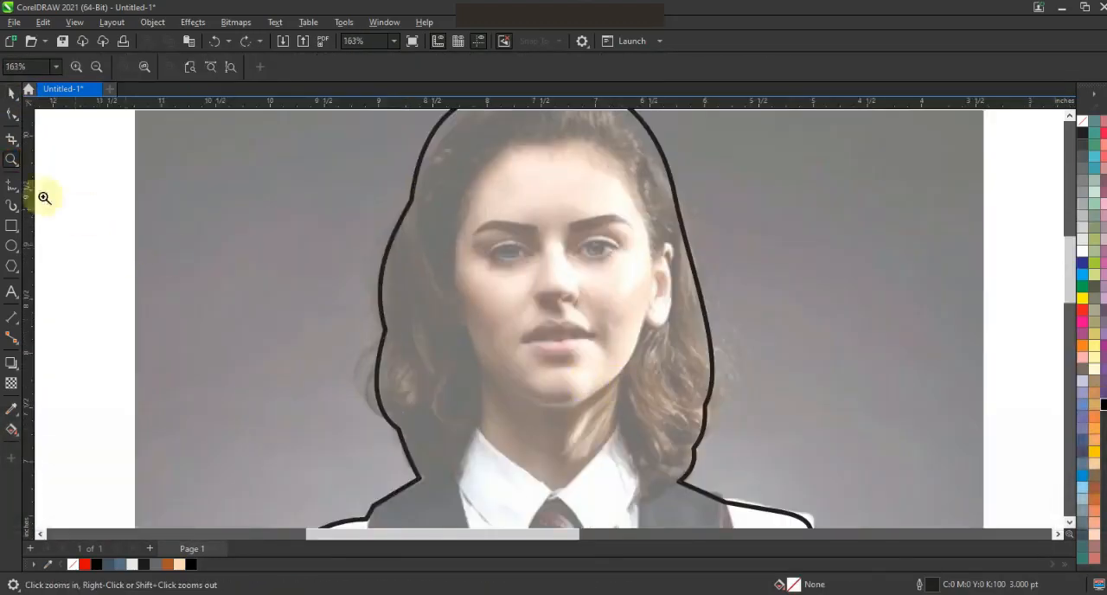
{"action": "left_click", "coordinate": [11, 185]}
{"action": "left_click", "coordinate": [505, 384]}
{"action": "left_click", "coordinate": [463, 306]}
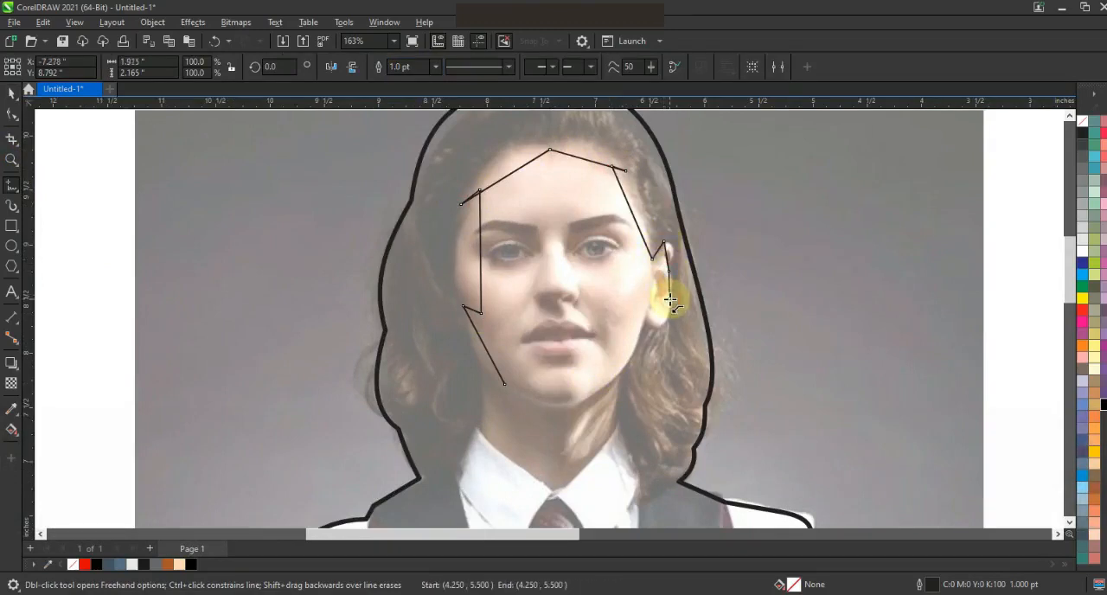
Continue the face line from the ear down the jaw and neck, ending at the outer hair outline on the right.
{"action": "key", "text": "space"}
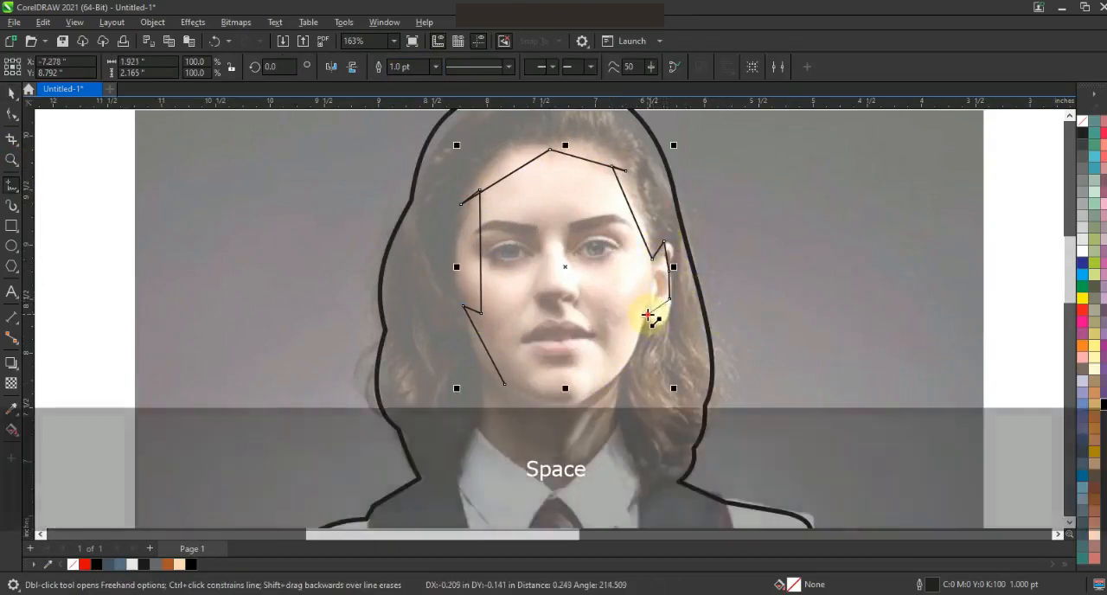
{"action": "double_click", "coordinate": [649, 314]}
{"action": "left_click", "coordinate": [623, 373]}
{"action": "left_click", "coordinate": [617, 414]}
{"action": "left_click", "coordinate": [638, 502]}
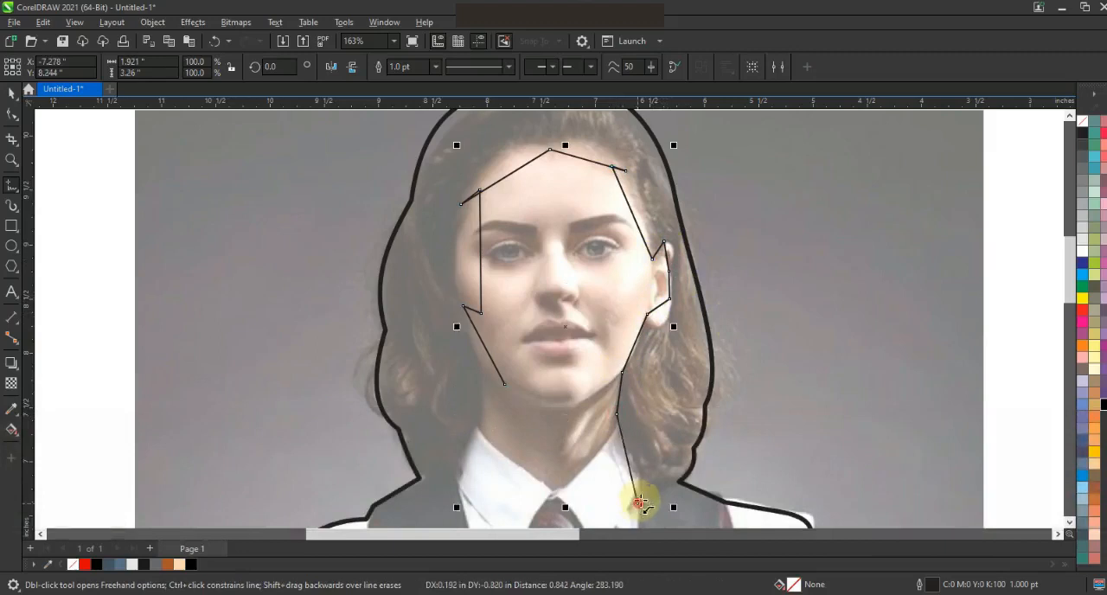
{"action": "double_click", "coordinate": [681, 480]}
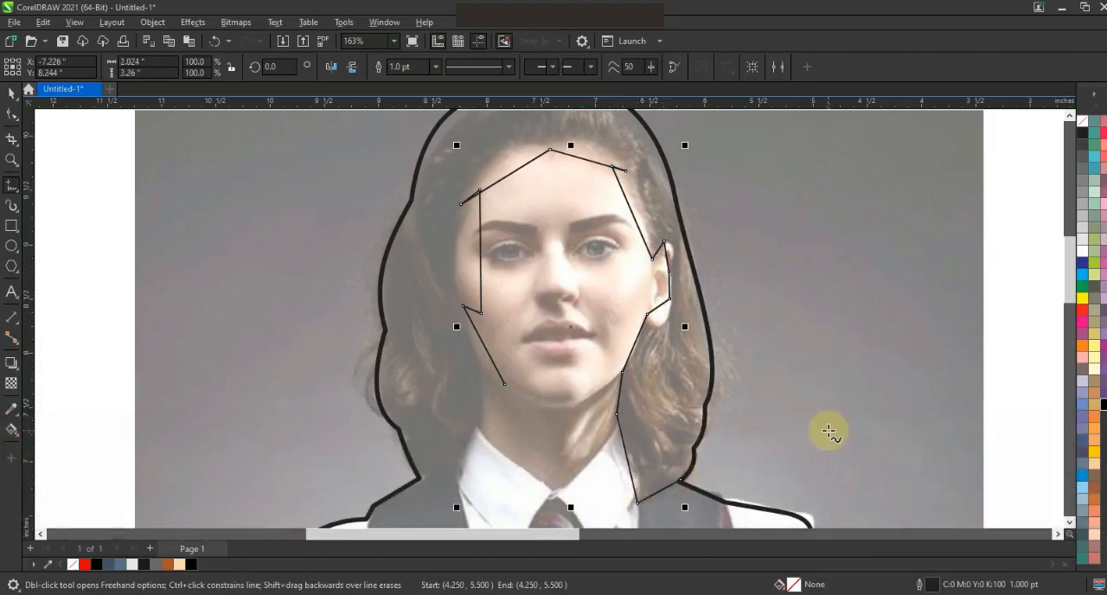
Convert the face line to curves and bend its segments along the hairline, cheek, jaw and ear.
{"action": "left_click", "coordinate": [10, 115]}
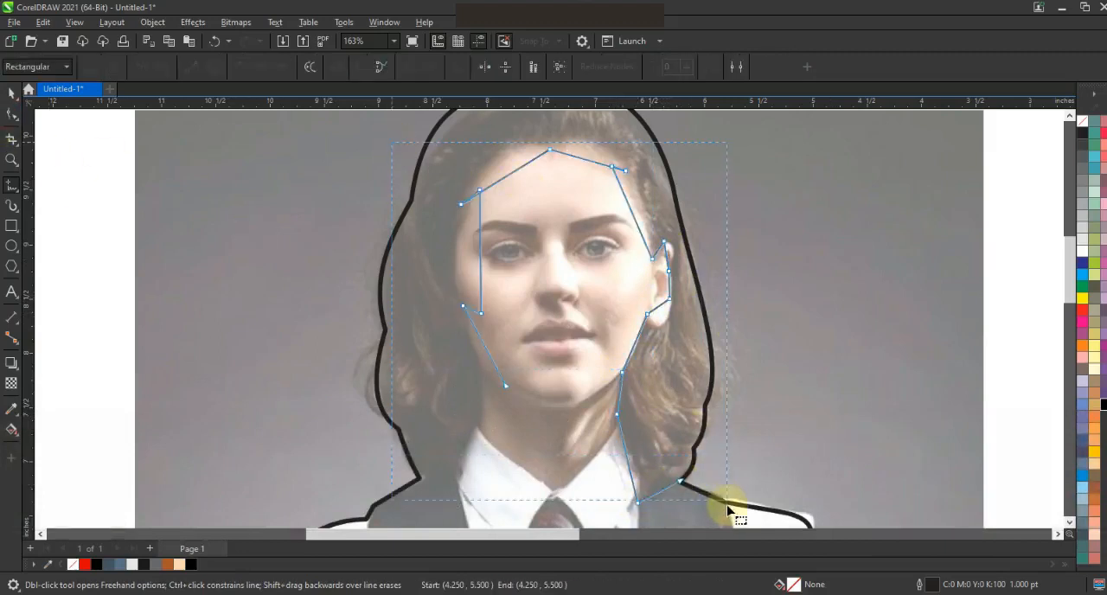
{"action": "left_click_drag", "start_coordinate": [508, 176], "coordinate": [502, 164]}
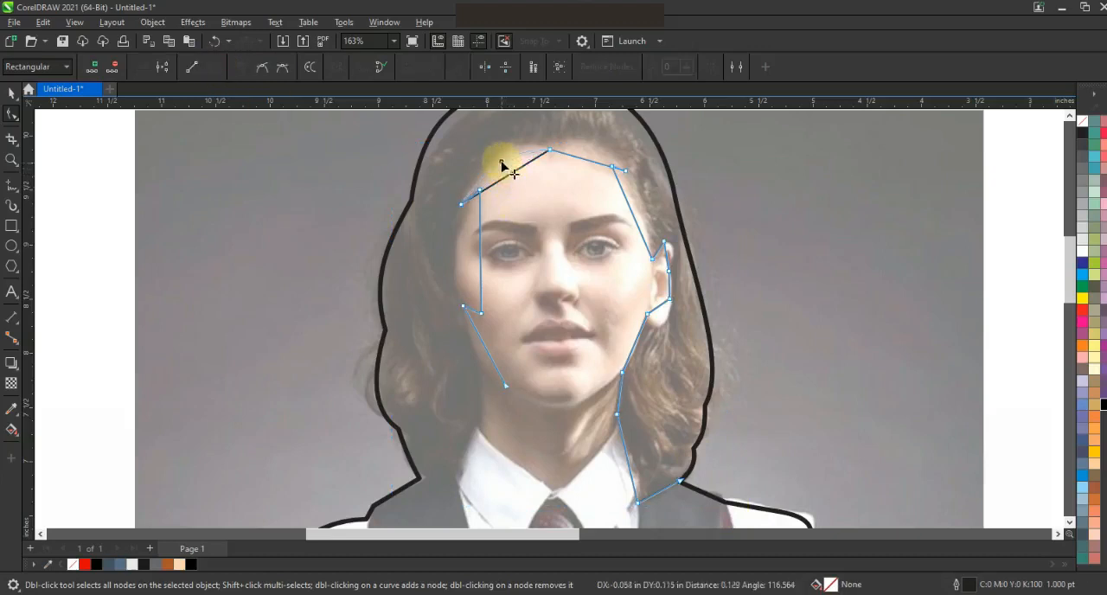
{"action": "left_click_drag", "start_coordinate": [485, 248], "coordinate": [465, 276]}
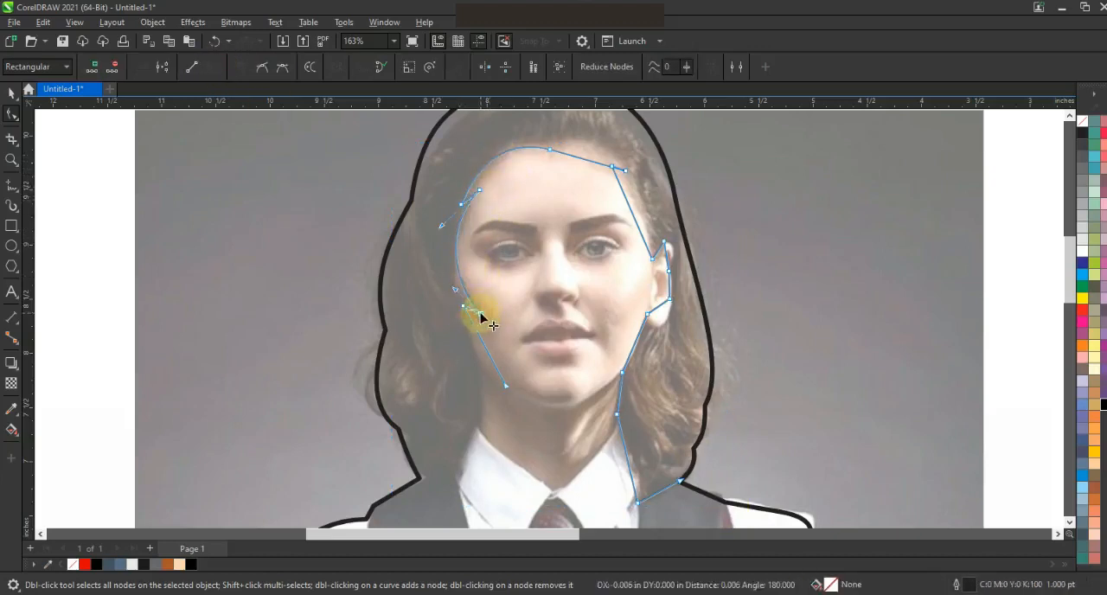
{"action": "left_click", "coordinate": [481, 346]}
{"action": "left_click_drag", "start_coordinate": [634, 343], "coordinate": [638, 344]}
{"action": "left_click_drag", "start_coordinate": [659, 307], "coordinate": [660, 325]}
{"action": "left_click_drag", "start_coordinate": [666, 256], "coordinate": [625, 173]}
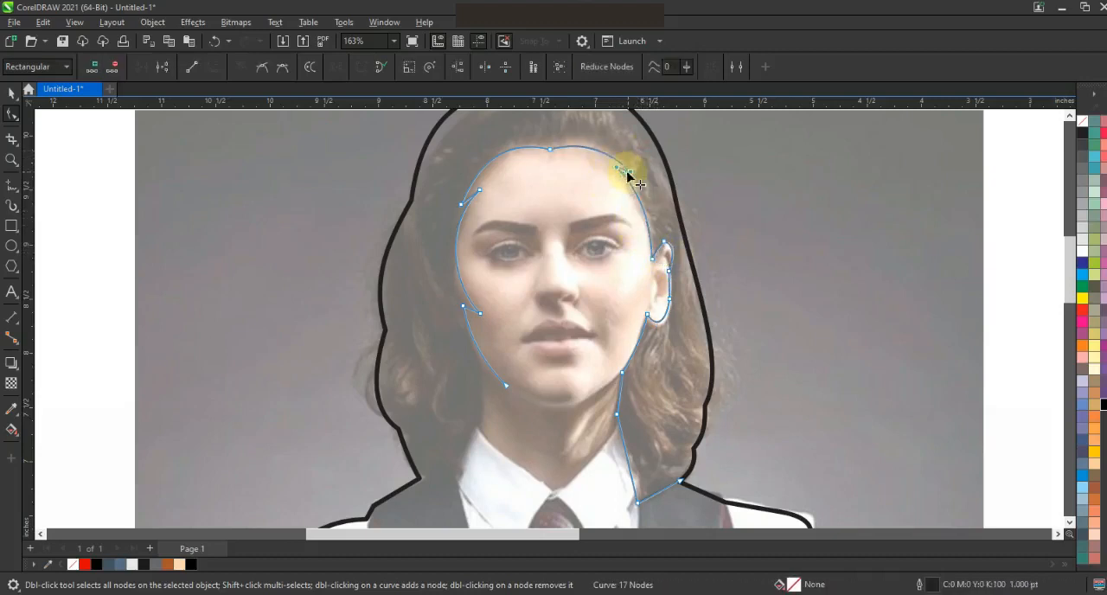
{"action": "key", "text": "Escape"}
{"action": "left_click", "coordinate": [556, 151]}
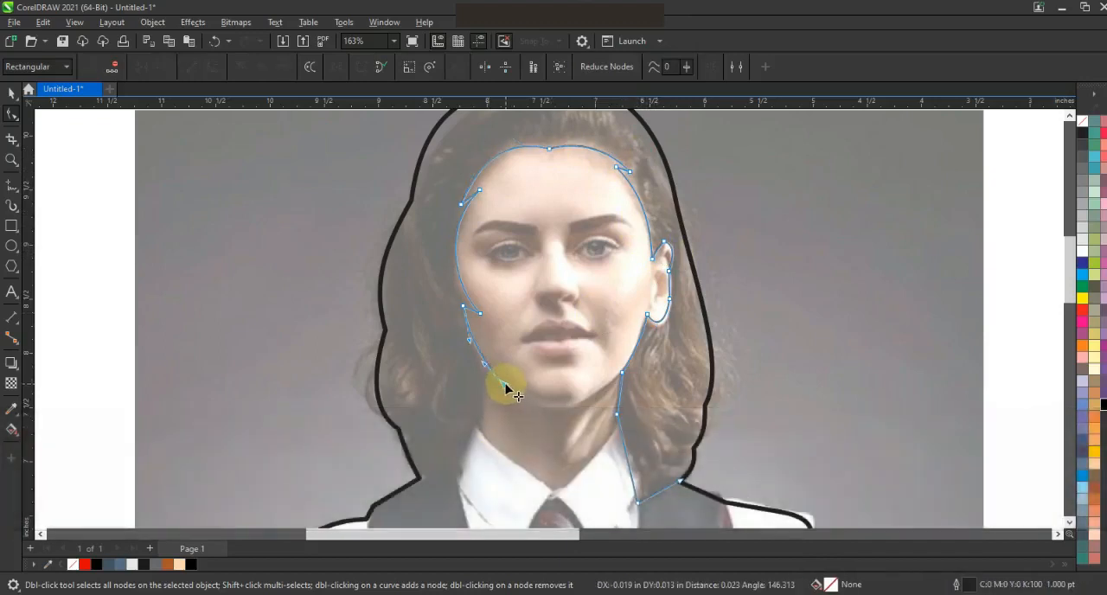
Extend the face line from the left jaw down the neck to the outer hair outline on the left.
{"action": "key", "text": "space"}
{"action": "left_click", "coordinate": [502, 382]}
{"action": "double_click", "coordinate": [478, 371]}
{"action": "left_click", "coordinate": [423, 480]}
Convert the added neck segments to curves and bend the hair edges on both sides of the neck.
{"action": "key", "text": "F10"}
{"action": "key", "text": "shift+F2"}
{"action": "key", "text": "Escape"}
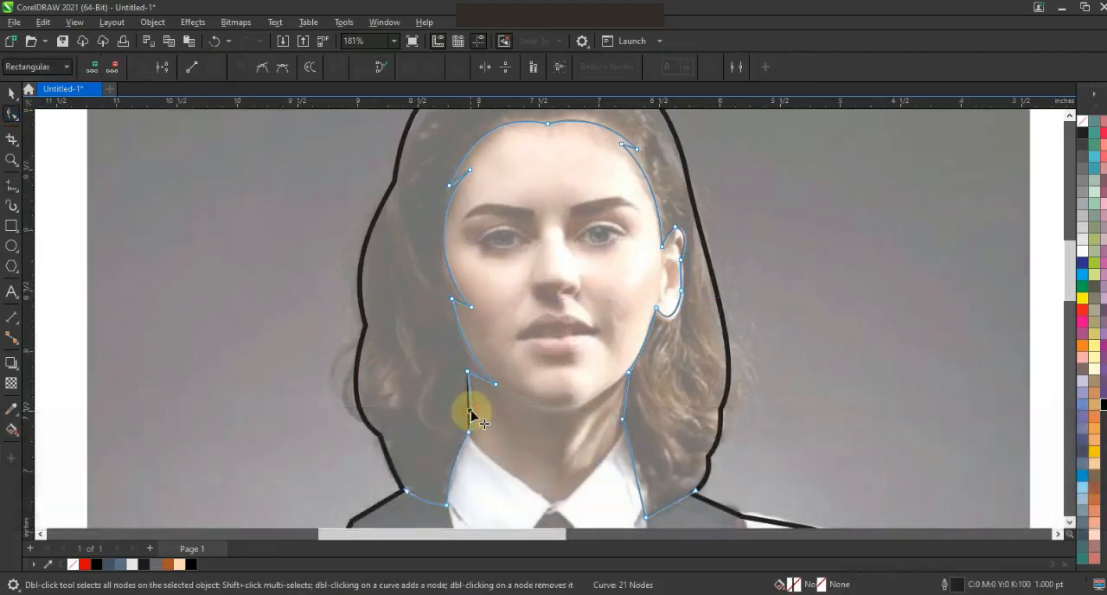
{"action": "left_click_drag", "start_coordinate": [471, 411], "coordinate": [474, 411]}
{"action": "left_click_drag", "start_coordinate": [624, 406], "coordinate": [622, 406]}
{"action": "key", "text": "ctrl+z"}
{"action": "left_click", "coordinate": [641, 473]}
Draw a straight-segment outline of the shirt collar's left flap, starting and ending at the neck's hair line.
{"action": "left_click", "coordinate": [13, 93]}
{"action": "scroll", "coordinate": [498, 227], "scroll_direction": "down", "scroll_amount": 1}
{"action": "key", "text": "Escape"}
{"action": "left_click", "coordinate": [12, 160]}
{"action": "left_click_drag", "start_coordinate": [395, 277], "coordinate": [723, 437]}
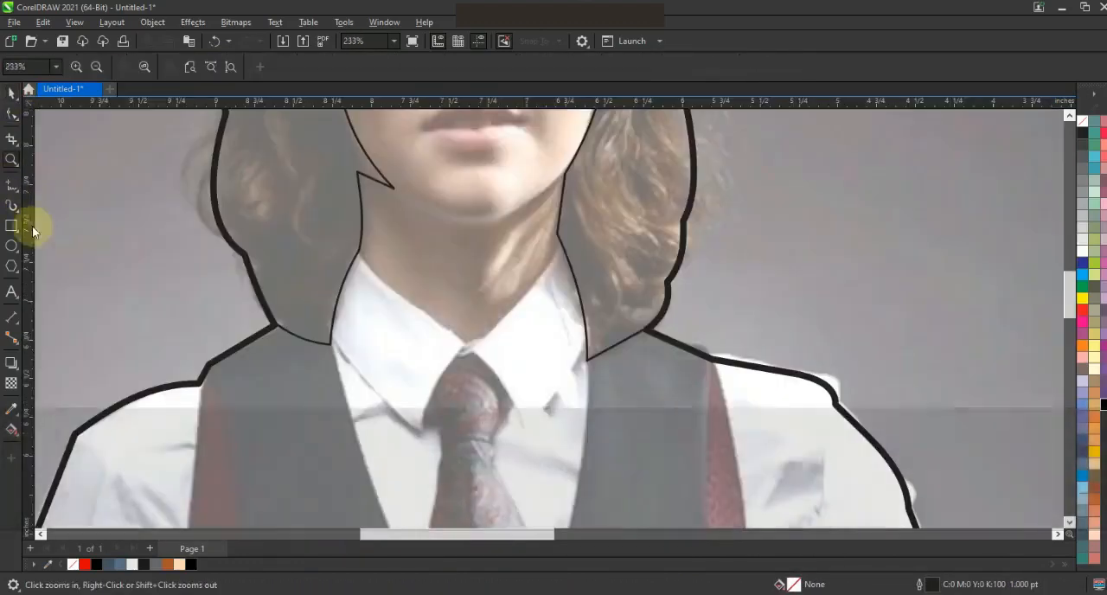
{"action": "left_click", "coordinate": [12, 184]}
{"action": "left_click", "coordinate": [466, 344]}
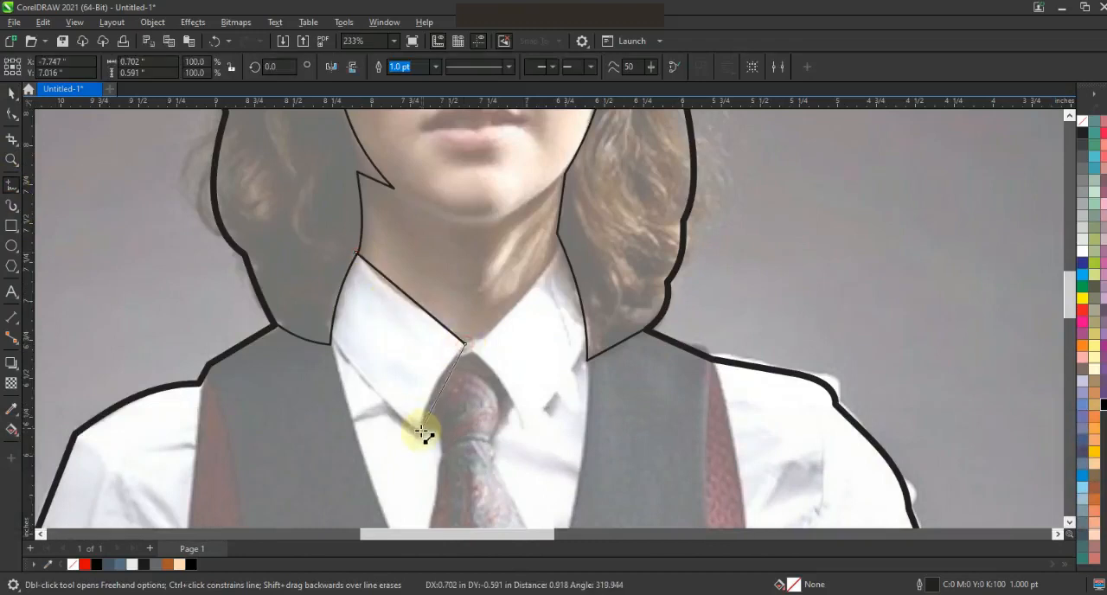
{"action": "left_click", "coordinate": [333, 333]}
{"action": "left_click", "coordinate": [356, 253]}
Convert the left collar flap's segments to curves and bend them along the photo's collar edges.
{"action": "left_click", "coordinate": [12, 113]}
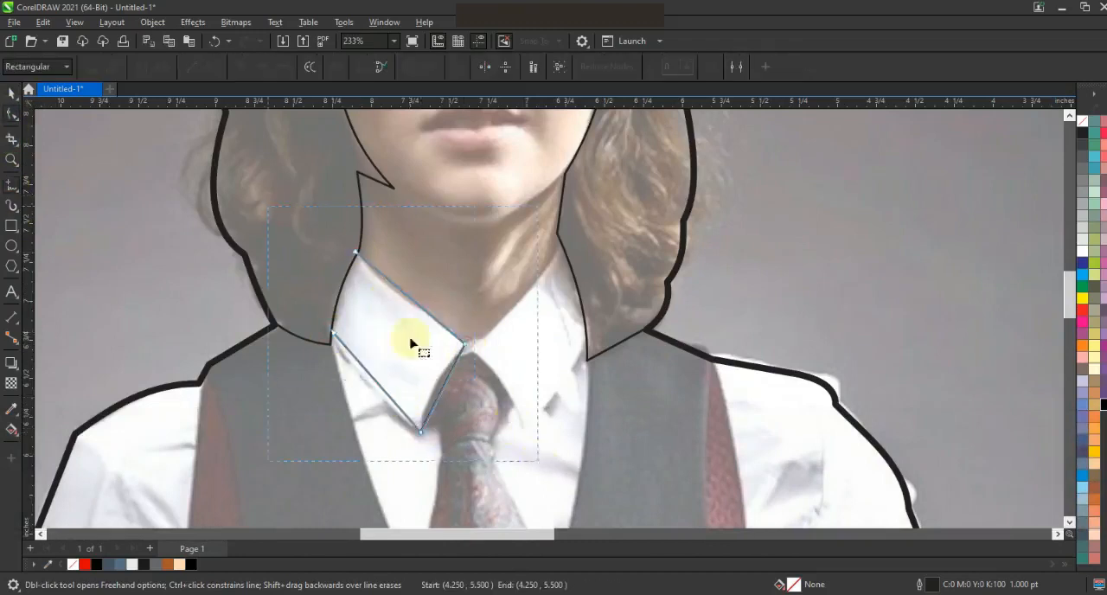
{"action": "key", "text": "shift+F2"}
{"action": "key", "text": "Escape"}
{"action": "left_click_drag", "start_coordinate": [458, 127], "coordinate": [461, 131]}
{"action": "left_click_drag", "start_coordinate": [405, 296], "coordinate": [403, 295]}
{"action": "left_click", "coordinate": [528, 188]}
{"action": "left_click_drag", "start_coordinate": [528, 189], "coordinate": [522, 196]}
{"action": "left_click_drag", "start_coordinate": [466, 369], "coordinate": [453, 376]}
{"action": "left_click", "coordinate": [649, 416]}
{"action": "left_click_drag", "start_coordinate": [648, 416], "coordinate": [631, 408]}
Draw a straight-segment outline of the collar's right flap, from the neck's hair line past the tie knot and back.
{"action": "scroll", "coordinate": [387, 208], "scroll_direction": "down", "scroll_amount": 1}
{"action": "key", "text": "Escape"}
{"action": "left_click", "coordinate": [11, 184]}
{"action": "left_click", "coordinate": [649, 156]}
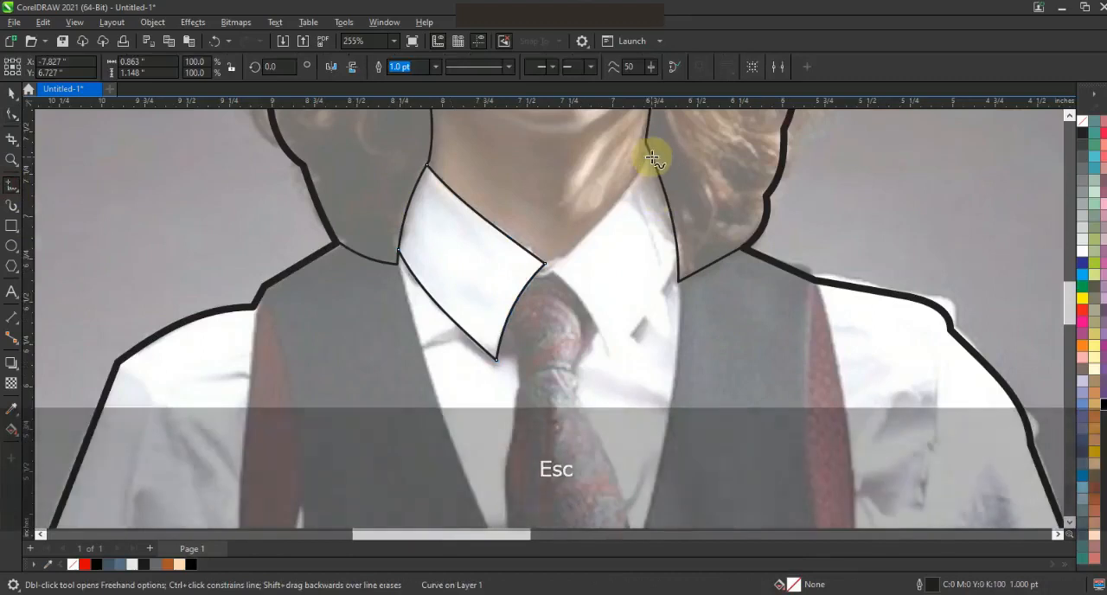
{"action": "left_click", "coordinate": [679, 264]}
Convert the right collar flap's segments to curves and bend them along the collar edges.
{"action": "left_click", "coordinate": [11, 114]}
{"action": "key", "text": "shift+F2"}
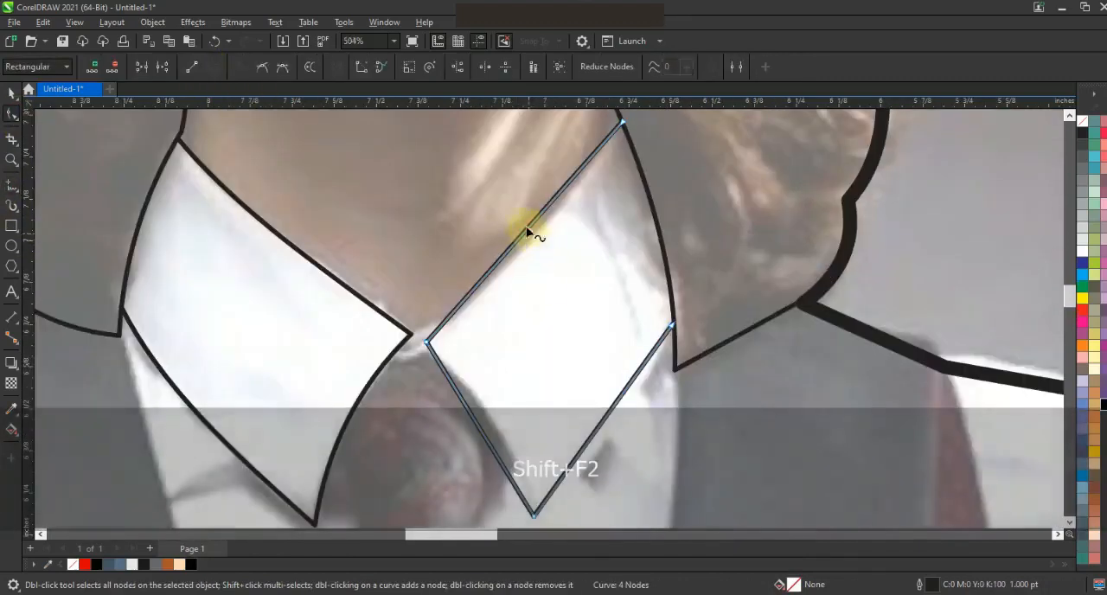
{"action": "left_click_drag", "start_coordinate": [528, 232], "coordinate": [536, 239]}
{"action": "left_click_drag", "start_coordinate": [627, 386], "coordinate": [633, 394]}
{"action": "left_click_drag", "start_coordinate": [672, 324], "coordinate": [674, 324]}
{"action": "left_click_drag", "start_coordinate": [478, 425], "coordinate": [477, 401]}
Move the inner corner nodes of both collar flaps so they meet at one point above the tie knot.
{"action": "left_click_drag", "start_coordinate": [428, 342], "coordinate": [419, 339]}
{"action": "left_click", "coordinate": [412, 336]}
{"action": "left_click", "coordinate": [426, 339]}
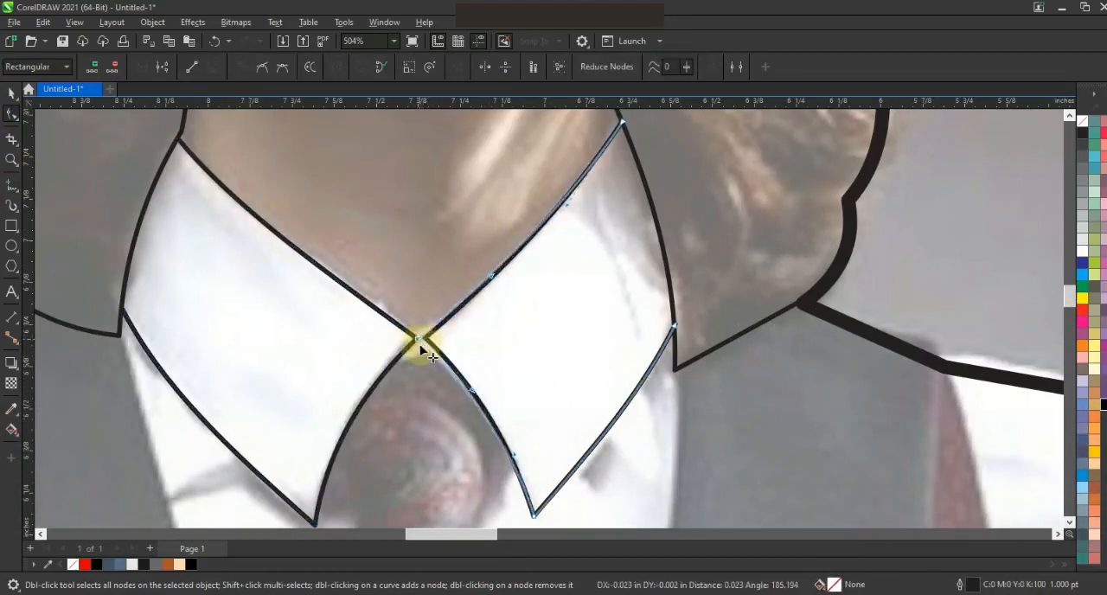
{"action": "left_click", "coordinate": [416, 341]}
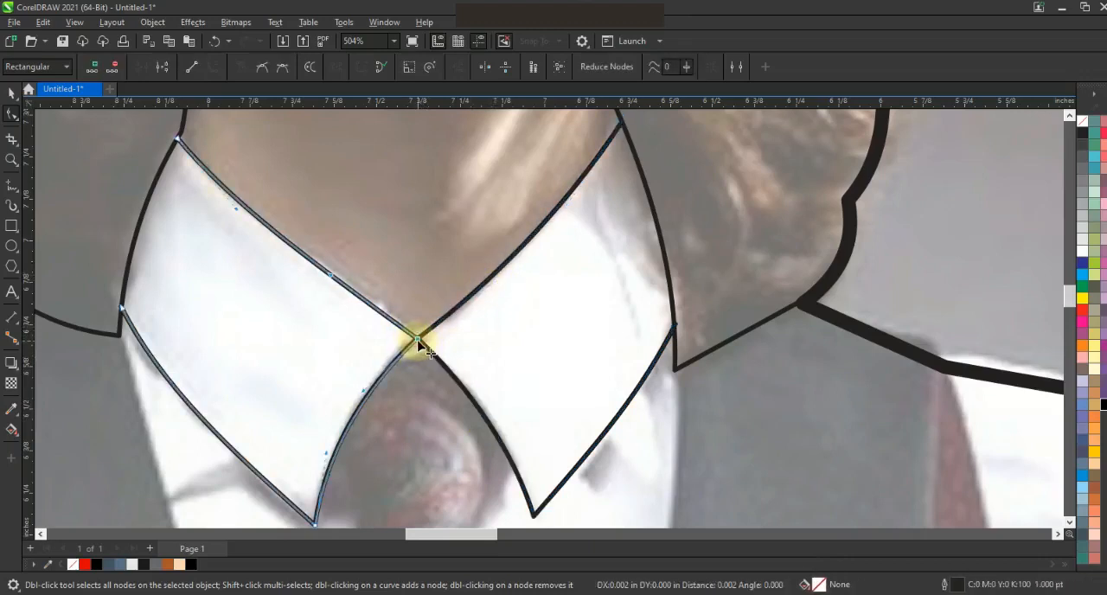
{"action": "left_click", "coordinate": [672, 321]}
Draw the vest's V neckline from the left hair corner down to the tip below the tie and up to the right hair corner.
{"action": "key", "text": "F3"}
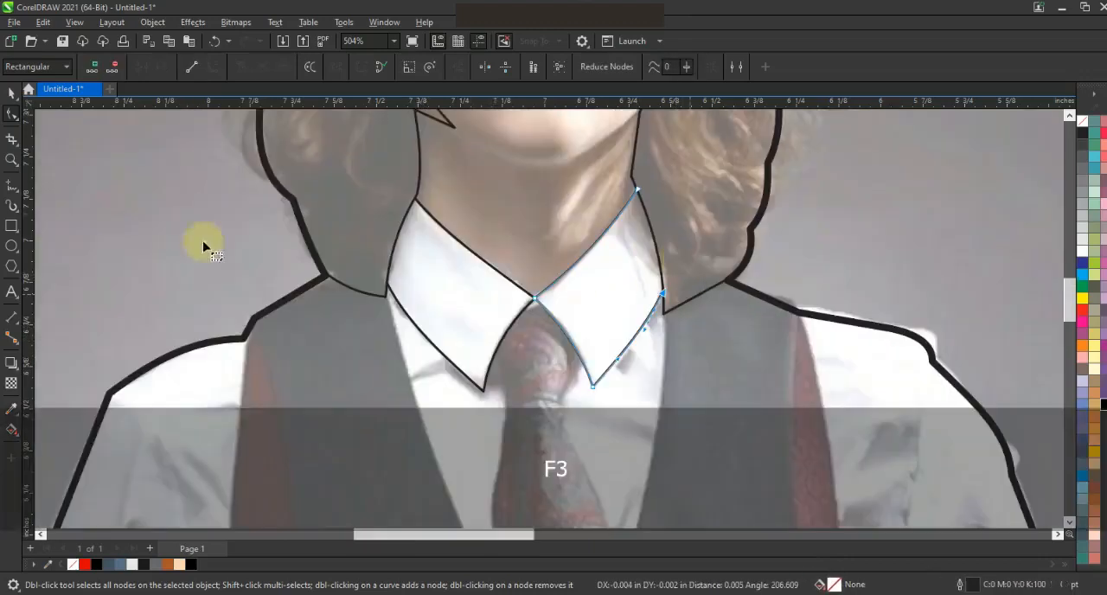
{"action": "left_click", "coordinate": [12, 162]}
{"action": "scroll", "coordinate": [544, 312], "scroll_direction": "down", "scroll_amount": 2}
{"action": "scroll", "coordinate": [372, 239], "scroll_direction": "up", "scroll_amount": 4}
{"action": "scroll", "coordinate": [372, 227], "scroll_direction": "down", "scroll_amount": 4}
{"action": "key", "text": "F3"}
{"action": "left_click_drag", "start_coordinate": [476, 260], "coordinate": [658, 425]}
{"action": "left_click", "coordinate": [13, 185]}
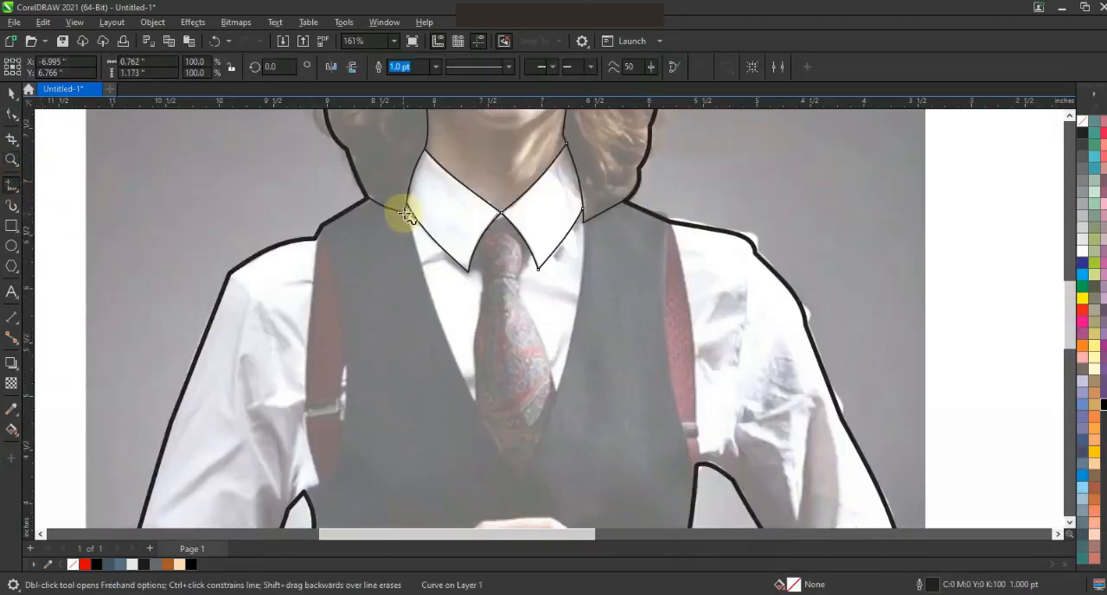
{"action": "left_click", "coordinate": [521, 489]}
{"action": "left_click", "coordinate": [584, 223]}
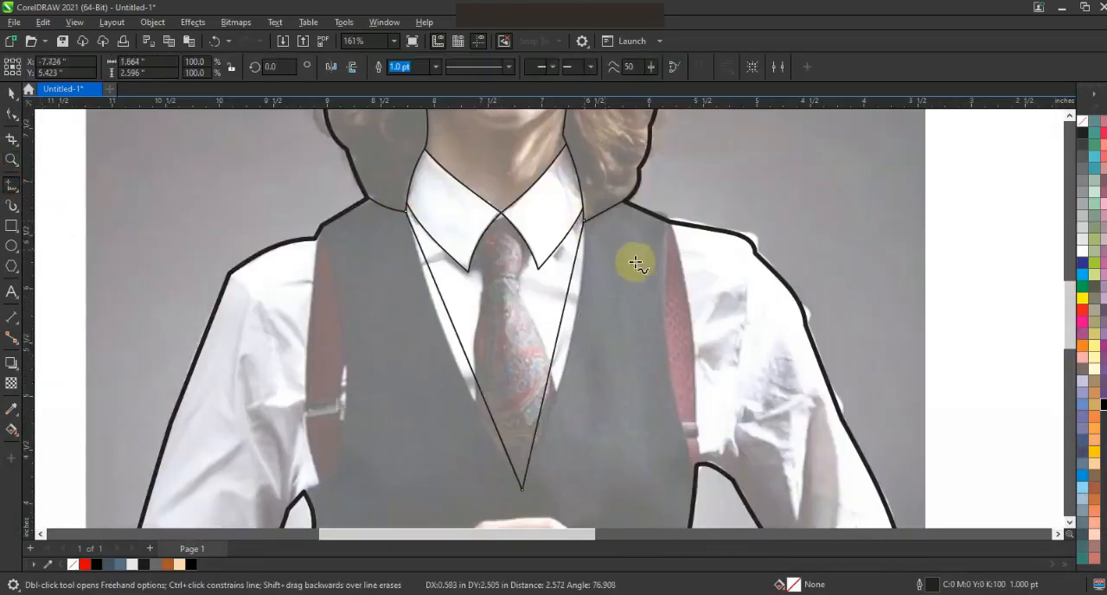
Convert the V neckline to curves and bend both sides outward along the vest edges.
{"action": "left_click", "coordinate": [12, 113]}
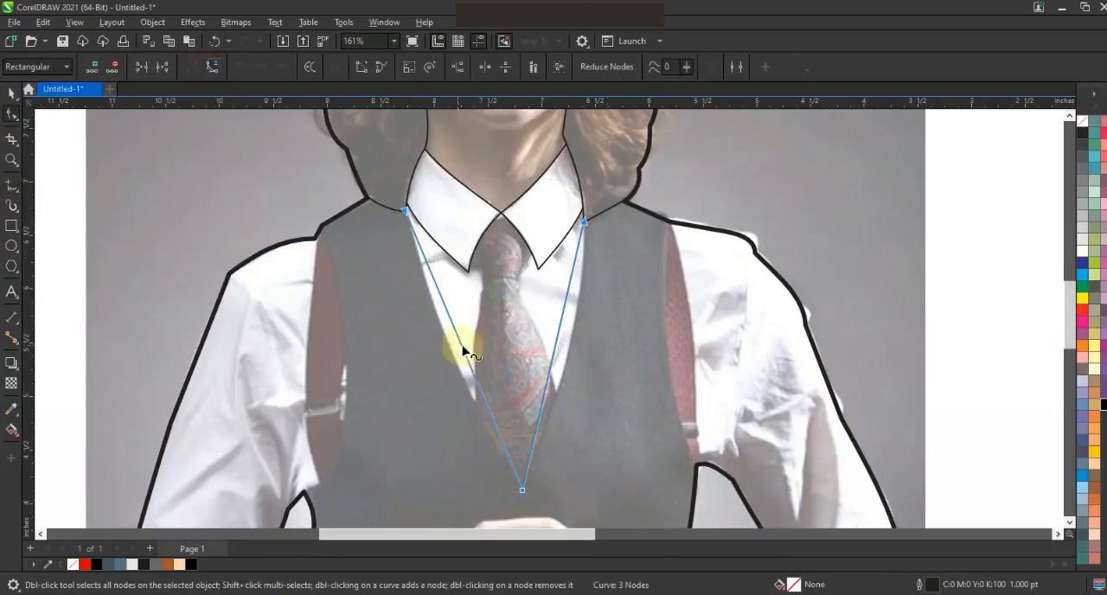
{"action": "left_click_drag", "start_coordinate": [464, 350], "coordinate": [453, 353]}
{"action": "left_click_drag", "start_coordinate": [556, 353], "coordinate": [567, 352]}
Move the neckline's upper end nodes exactly onto the hair outline corners on both sides of the collar.
{"action": "left_click", "coordinate": [11, 161]}
{"action": "left_click_drag", "start_coordinate": [566, 205], "coordinate": [633, 259]}
{"action": "left_click", "coordinate": [11, 114]}
{"action": "left_click_drag", "start_coordinate": [435, 249], "coordinate": [430, 254]}
{"action": "key", "text": "F3"}
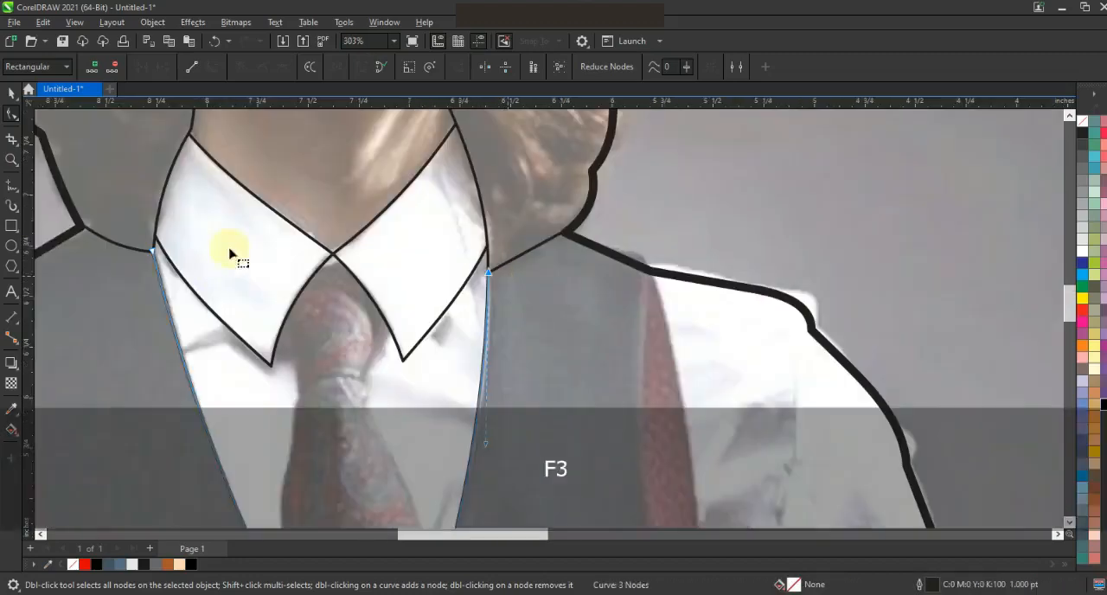
{"action": "left_click", "coordinate": [14, 163]}
{"action": "left_click_drag", "start_coordinate": [130, 230], "coordinate": [177, 268]}
{"action": "left_click", "coordinate": [12, 115]}
{"action": "left_click_drag", "start_coordinate": [561, 344], "coordinate": [567, 350]}
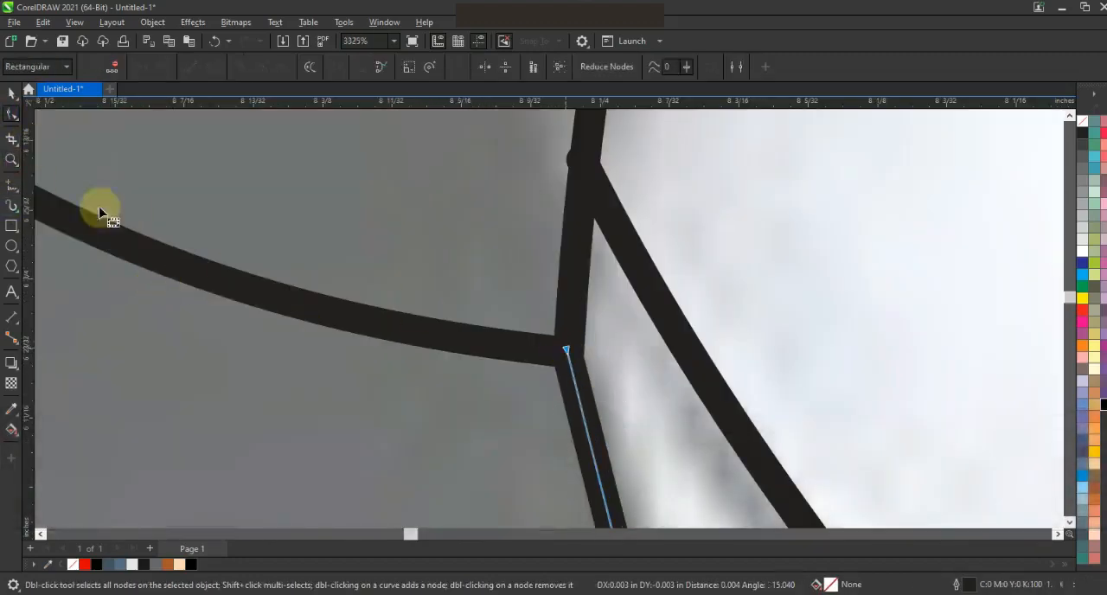
Draw segmented lines along both sides of the tie, from the collar edges down to the V neckline.
{"action": "left_click", "coordinate": [10, 158]}
{"action": "key", "text": "F3"}
{"action": "key", "text": "F3"}
{"action": "key", "text": "F3"}
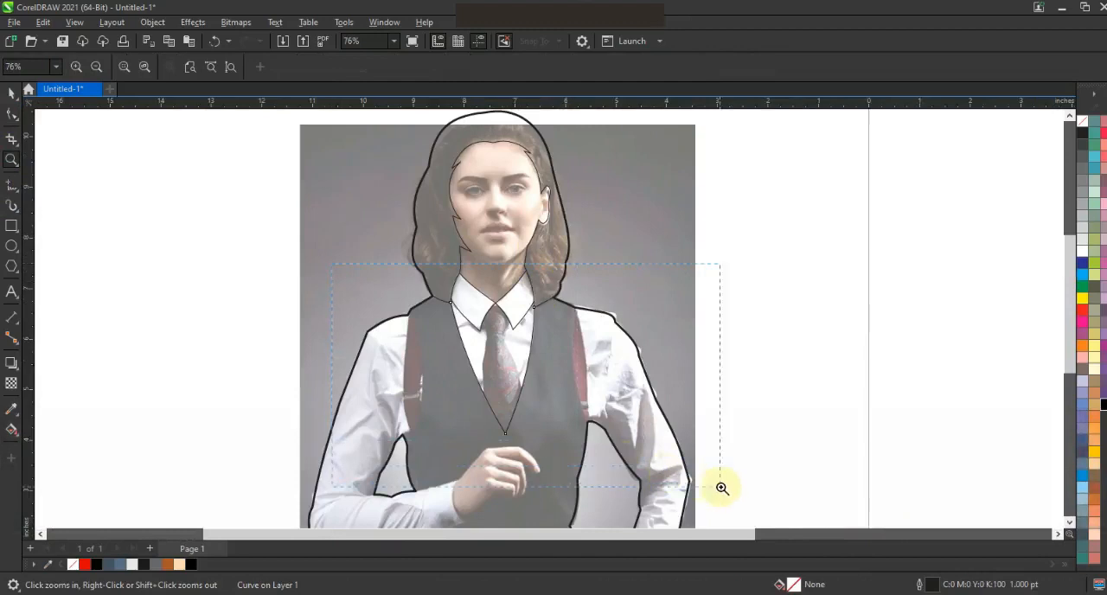
{"action": "left_click_drag", "start_coordinate": [718, 486], "coordinate": [716, 484]}
{"action": "left_click", "coordinate": [706, 433]}
{"action": "left_click", "coordinate": [11, 185]}
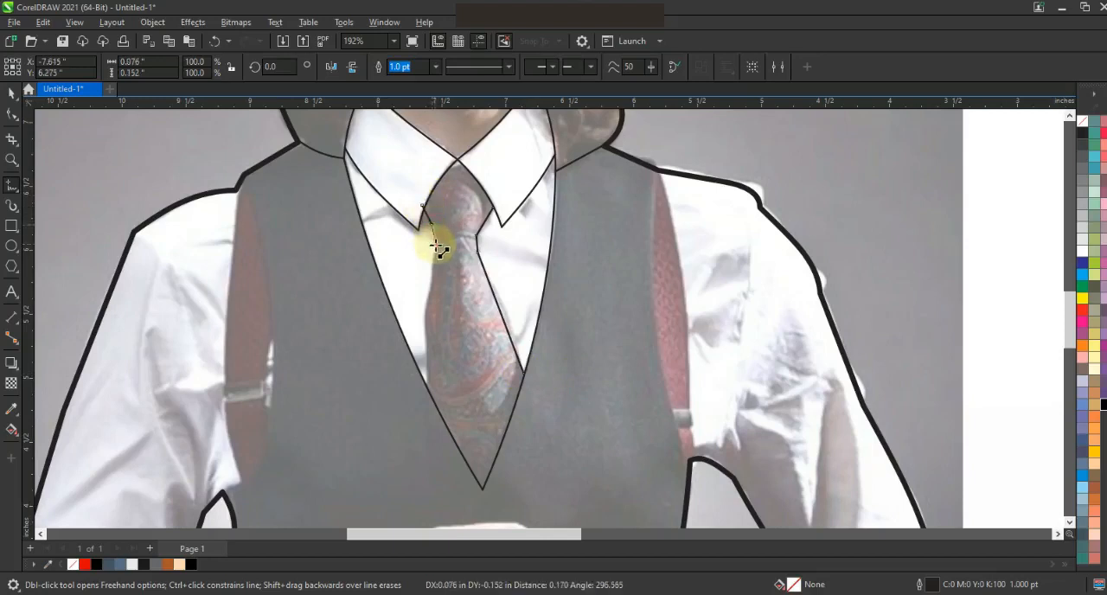
{"action": "left_click", "coordinate": [429, 382]}
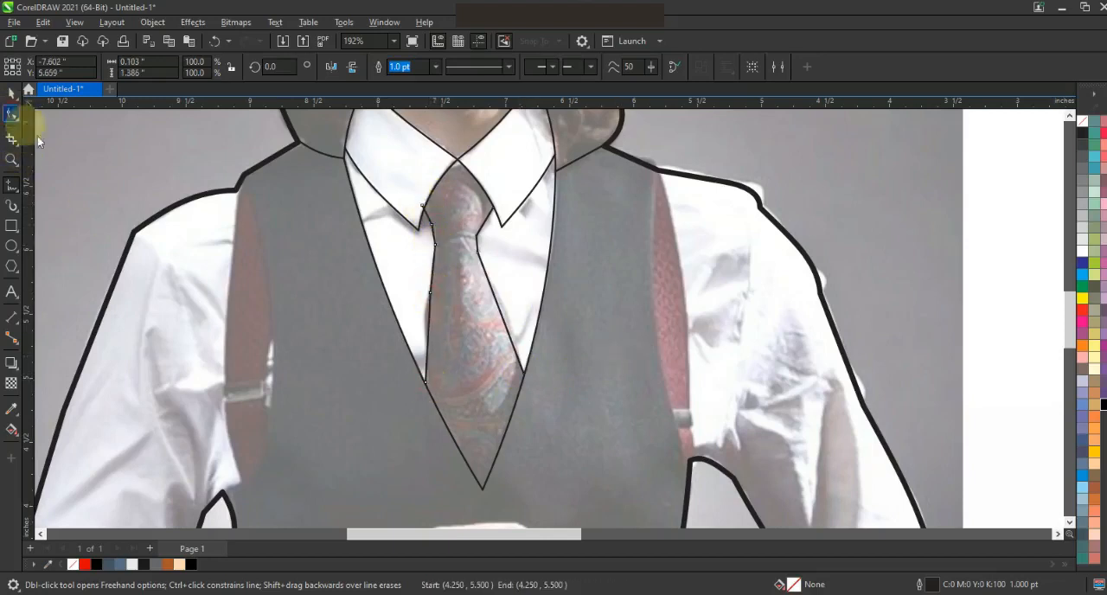
Bend the lower segments of both tie lines outward to follow the tie's bulging sides.
{"action": "key", "text": "shift+F2"}
{"action": "key", "text": "Escape"}
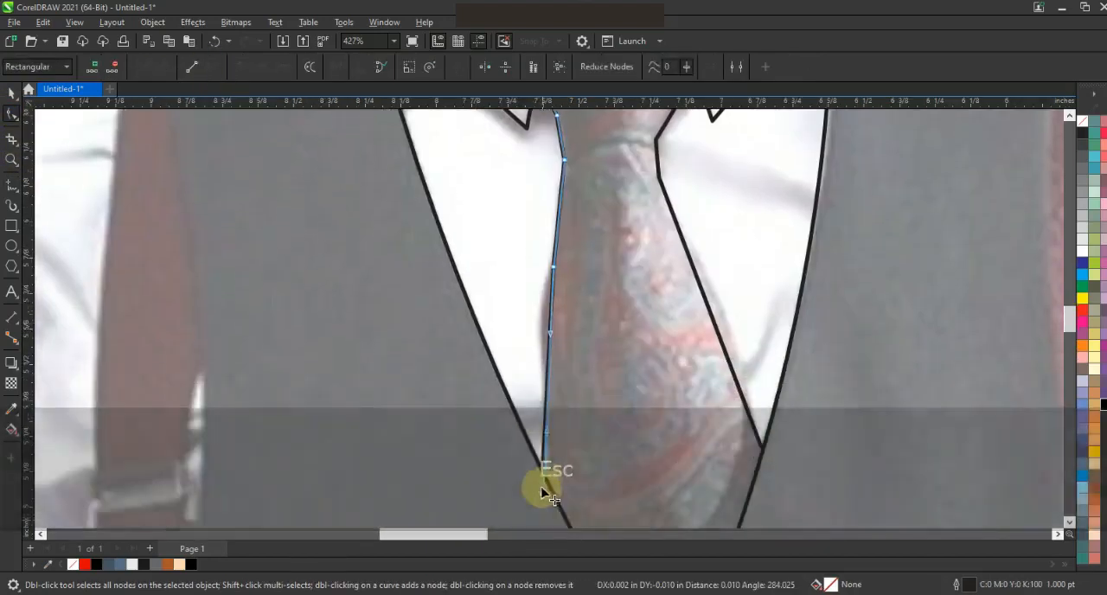
{"action": "left_click_drag", "start_coordinate": [550, 308], "coordinate": [543, 308]}
{"action": "left_click", "coordinate": [713, 321]}
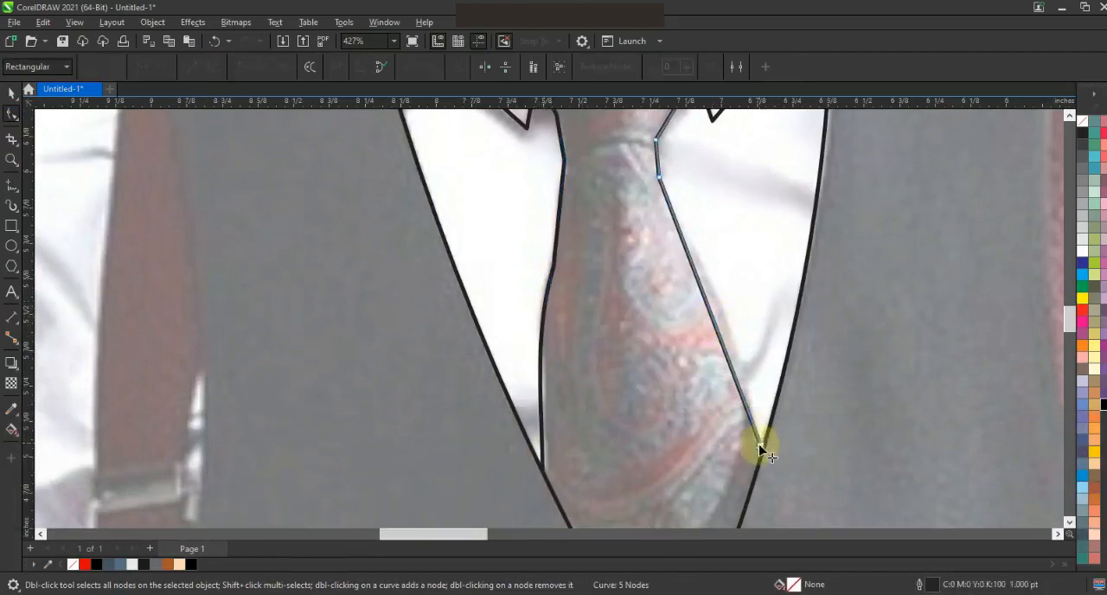
{"action": "left_click_drag", "start_coordinate": [702, 286], "coordinate": [709, 285]}
Move the upper end node of the left tie line onto the collar edge and check the right tie line's end.
{"action": "left_click", "coordinate": [1070, 116]}
{"action": "left_click", "coordinate": [1069, 116]}
{"action": "left_click", "coordinate": [535, 239]}
{"action": "left_click_drag", "start_coordinate": [535, 240], "coordinate": [537, 239]}
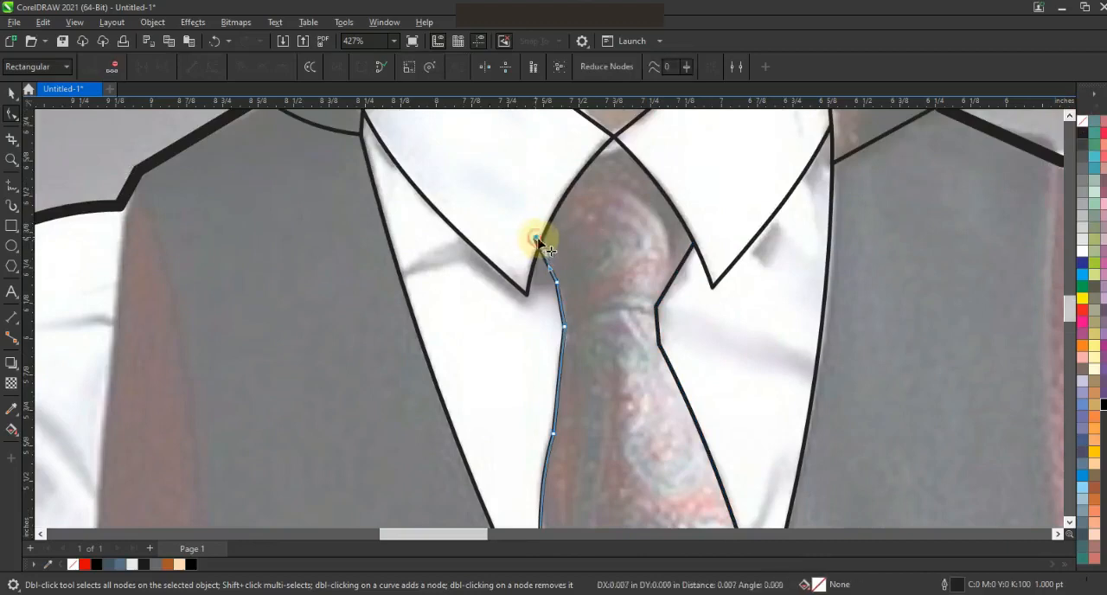
{"action": "left_click", "coordinate": [694, 245]}
{"action": "key", "text": "space"}
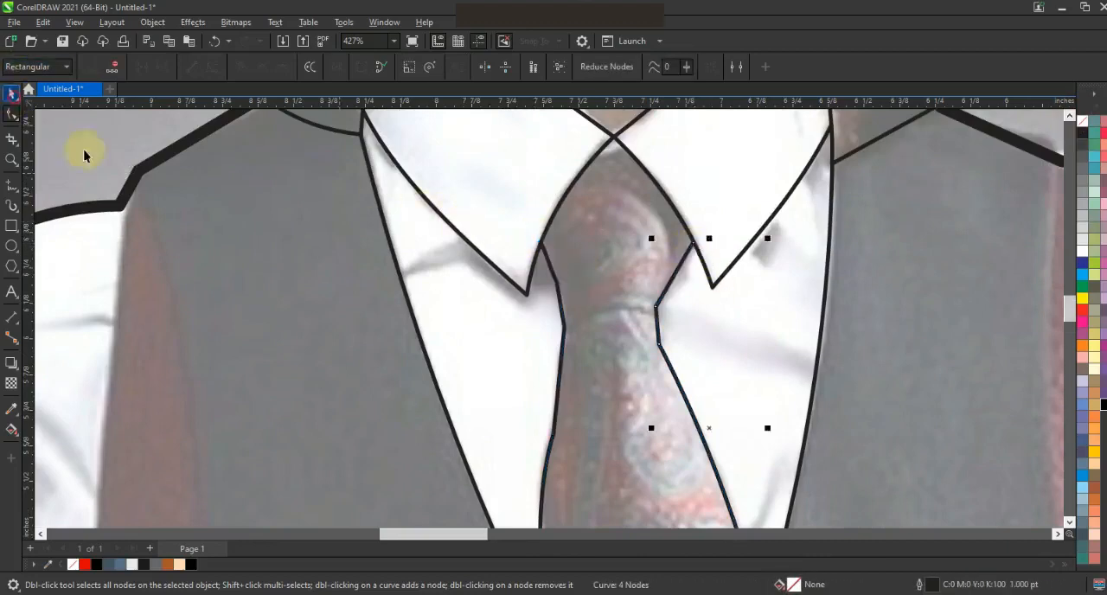
Draw a line from the right shoulder outline down to the armpit along the red strip beside the vest.
{"action": "key", "text": "F3"}
{"action": "left_click", "coordinate": [11, 161]}
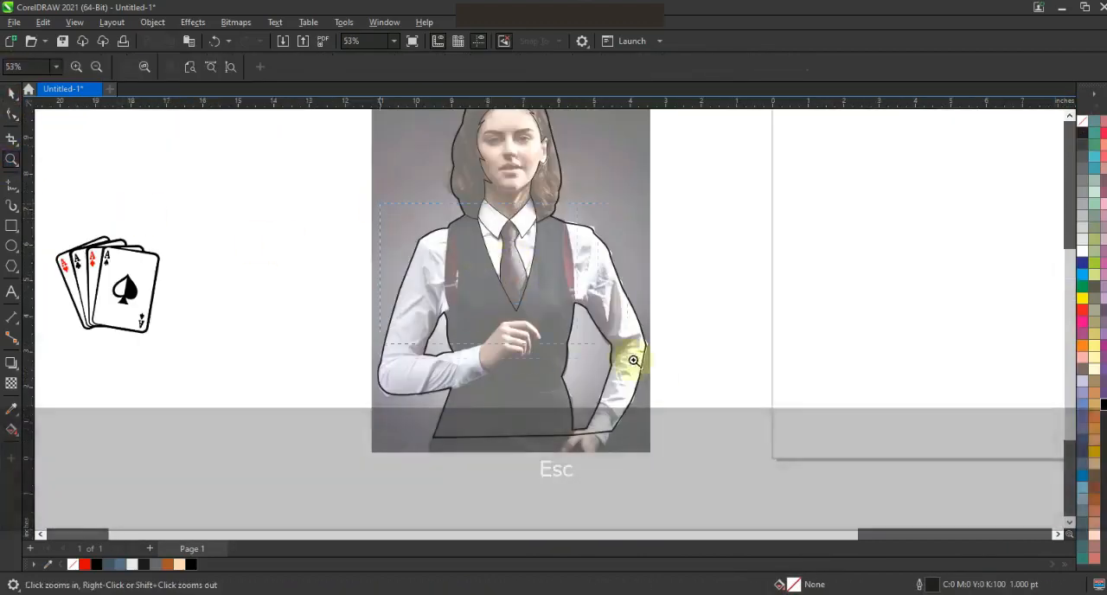
{"action": "left_click", "coordinate": [610, 328]}
{"action": "left_click", "coordinate": [555, 323]}
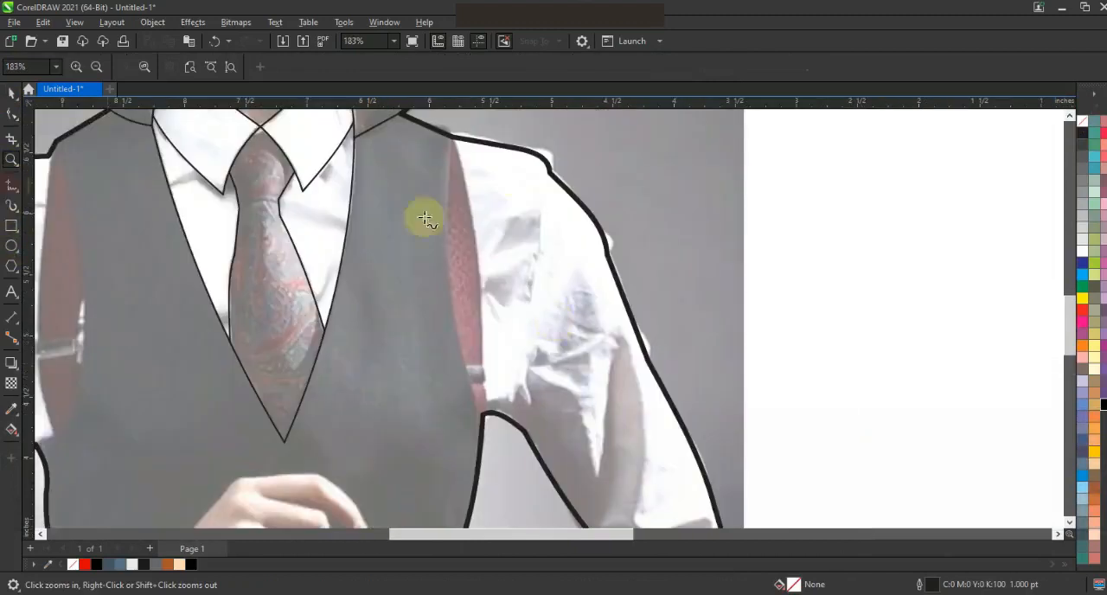
{"action": "key", "text": "F5"}
{"action": "left_click", "coordinate": [454, 136]}
{"action": "left_click", "coordinate": [481, 416]}
Shape the right armhole line into two curves enclosing the red strip between vest and sleeve.
{"action": "left_click", "coordinate": [12, 114]}
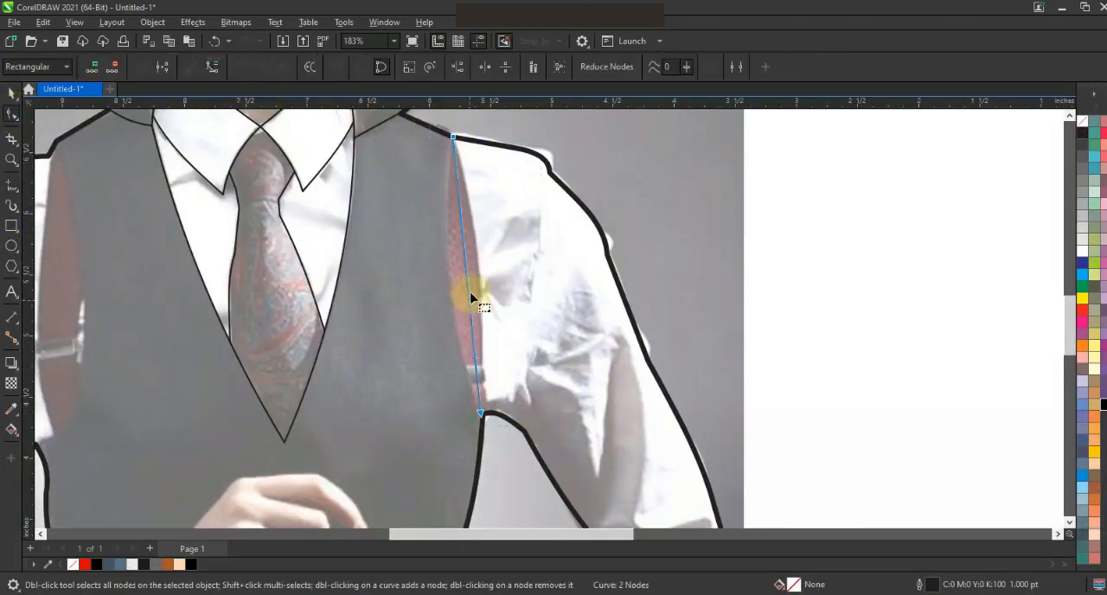
{"action": "left_click_drag", "start_coordinate": [472, 296], "coordinate": [456, 283]}
{"action": "left_click", "coordinate": [481, 416]}
{"action": "left_click_drag", "start_coordinate": [473, 325], "coordinate": [474, 222]}
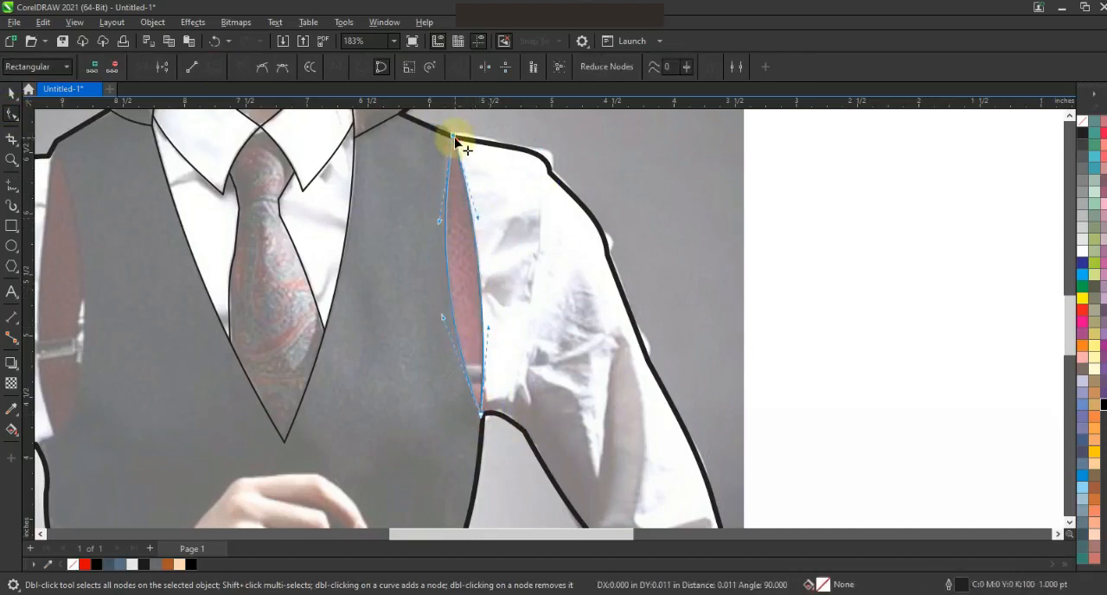
Draw a sleeve seam line from the right shoulder to the arm gap and bend it slightly outward.
{"action": "left_click", "coordinate": [11, 185]}
{"action": "left_click", "coordinate": [504, 416]}
{"action": "key", "text": "F10"}
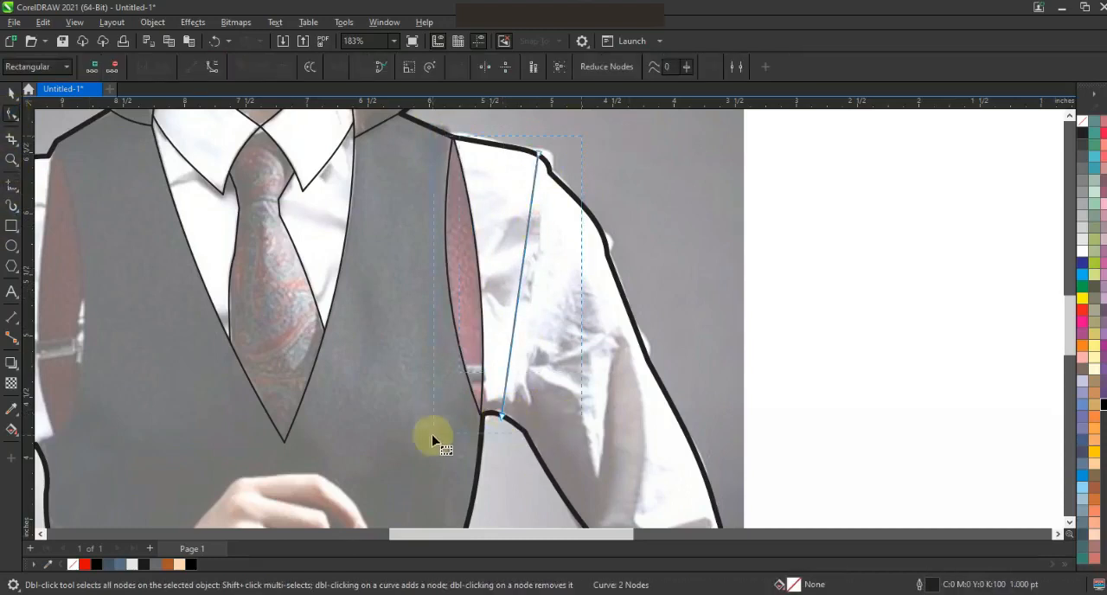
{"action": "left_click_drag", "start_coordinate": [530, 275], "coordinate": [538, 277]}
{"action": "left_click_drag", "start_coordinate": [540, 156], "coordinate": [540, 157]}
{"action": "key", "text": "Escape"}
Draw a line from the left shoulder outline down to the top of the left arm gap along the vest.
{"action": "scroll", "coordinate": [682, 240], "scroll_direction": "down", "scroll_amount": 4}
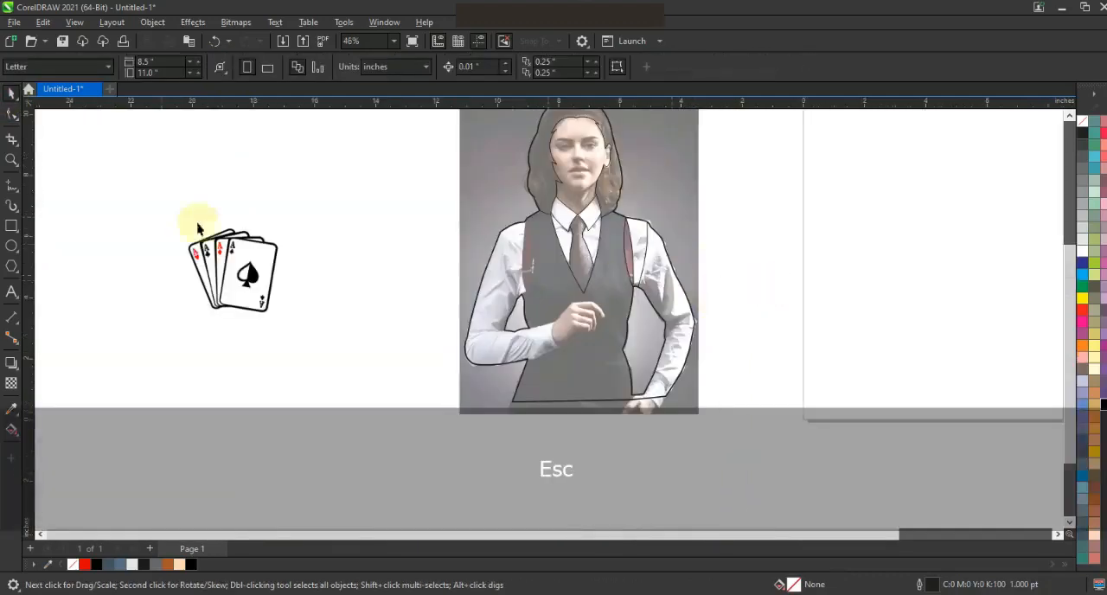
{"action": "left_click", "coordinate": [13, 160]}
{"action": "left_click_drag", "start_coordinate": [452, 199], "coordinate": [714, 356]}
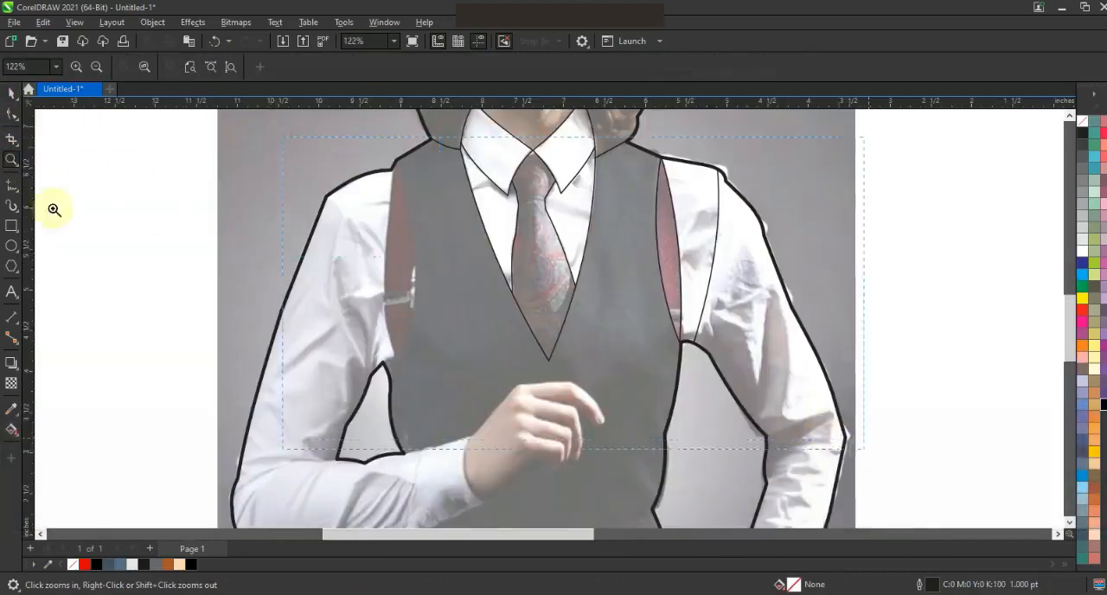
{"action": "left_click_drag", "start_coordinate": [823, 432], "coordinate": [868, 450]}
{"action": "key", "text": "F5"}
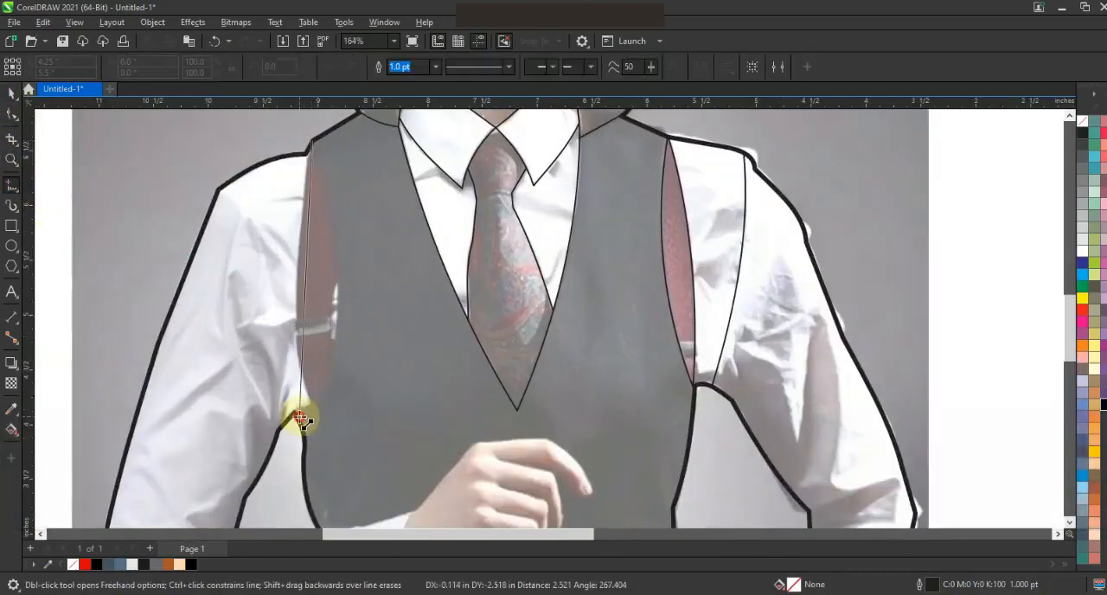
{"action": "left_click", "coordinate": [299, 419]}
Convert the left armhole line to a curve and bend it along the vest edge.
{"action": "left_click", "coordinate": [12, 113]}
{"action": "left_click_drag", "start_coordinate": [313, 318], "coordinate": [337, 332]}
{"action": "left_click", "coordinate": [312, 140]}
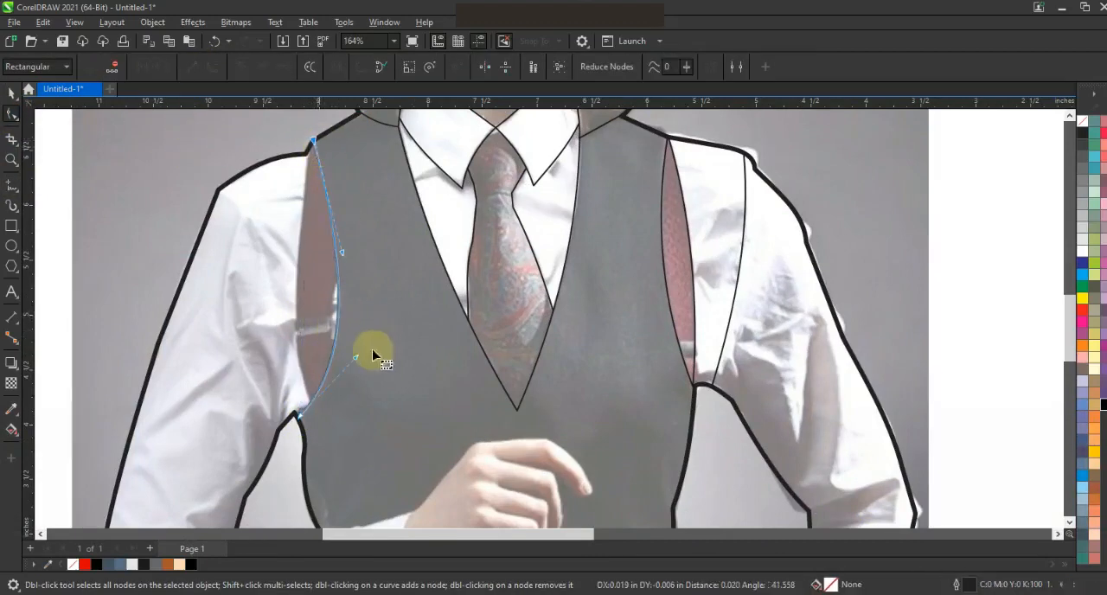
Draw a second line from the left shoulder down to the armhole curve along the sleeve side of the red strip.
{"action": "key", "text": "F5"}
{"action": "key", "text": "Escape"}
{"action": "left_click", "coordinate": [308, 154]}
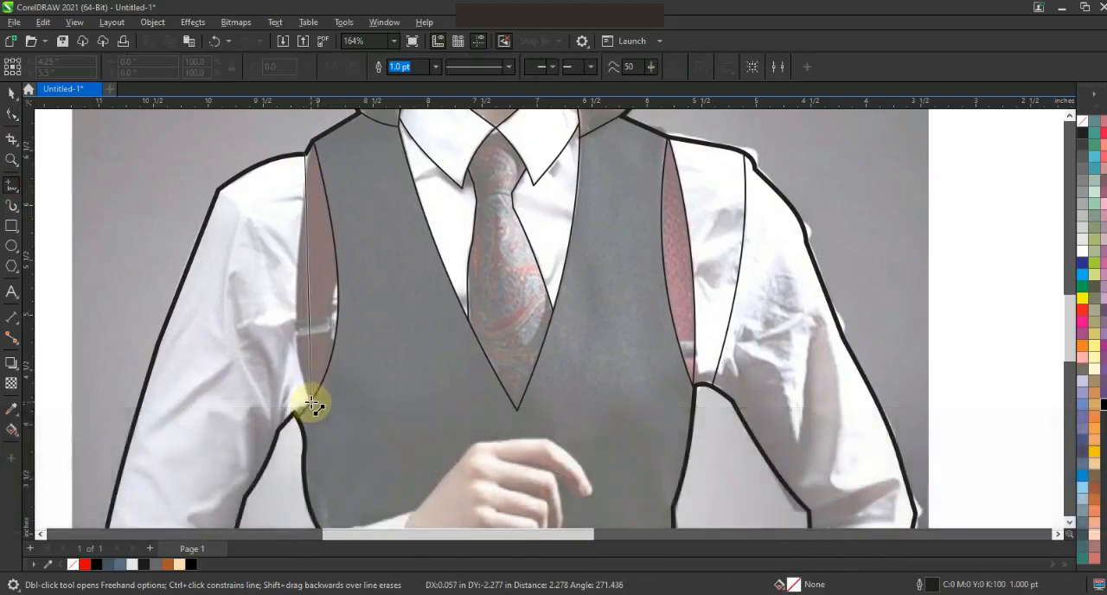
{"action": "left_click", "coordinate": [312, 403]}
Convert the line on the sleeve side to a curve and bend it outward along the red strip.
{"action": "key", "text": "shift+F2"}
{"action": "left_click", "coordinate": [12, 114]}
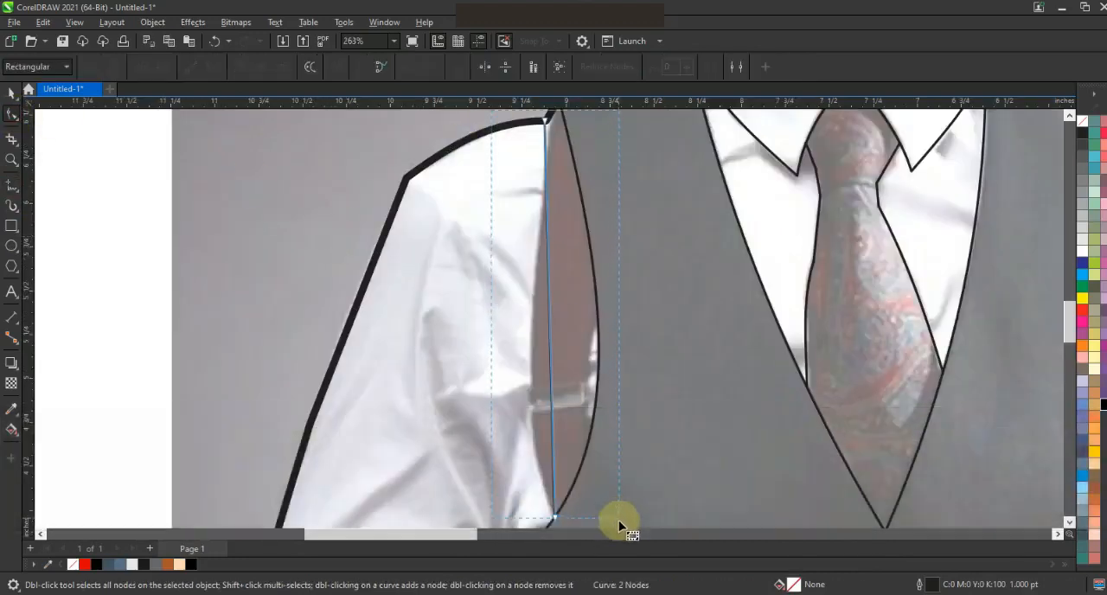
{"action": "left_click_drag", "start_coordinate": [619, 521], "coordinate": [619, 525]}
{"action": "left_click", "coordinate": [211, 69]}
{"action": "left_click_drag", "start_coordinate": [551, 344], "coordinate": [533, 348]}
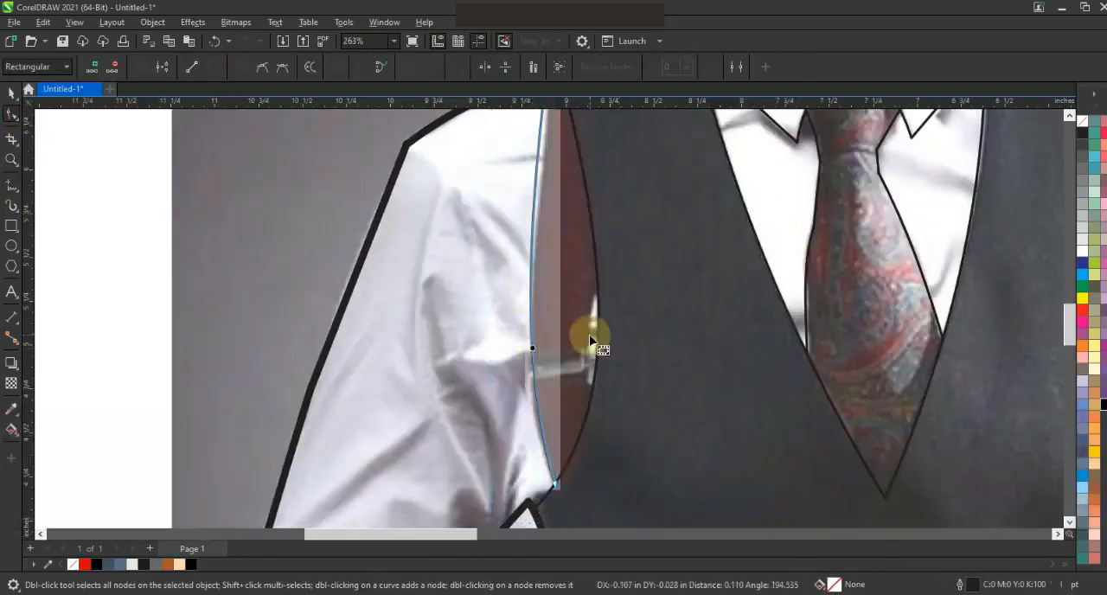
Draw a short line beside the left armhole curve and bend it around the small white shirt gap near the buckle.
{"action": "left_click", "coordinate": [12, 185]}
{"action": "left_click", "coordinate": [591, 390]}
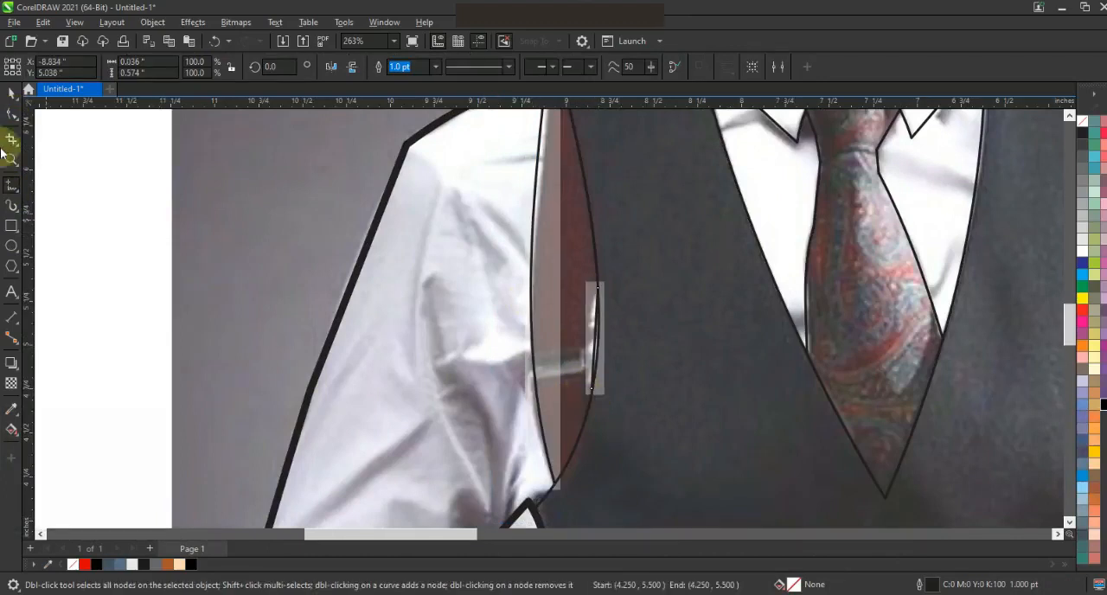
{"action": "left_click_drag", "start_coordinate": [675, 437], "coordinate": [694, 445]}
{"action": "key", "text": "shift+F2"}
{"action": "key", "text": "F3"}
{"action": "left_click_drag", "start_coordinate": [553, 320], "coordinate": [538, 313]}
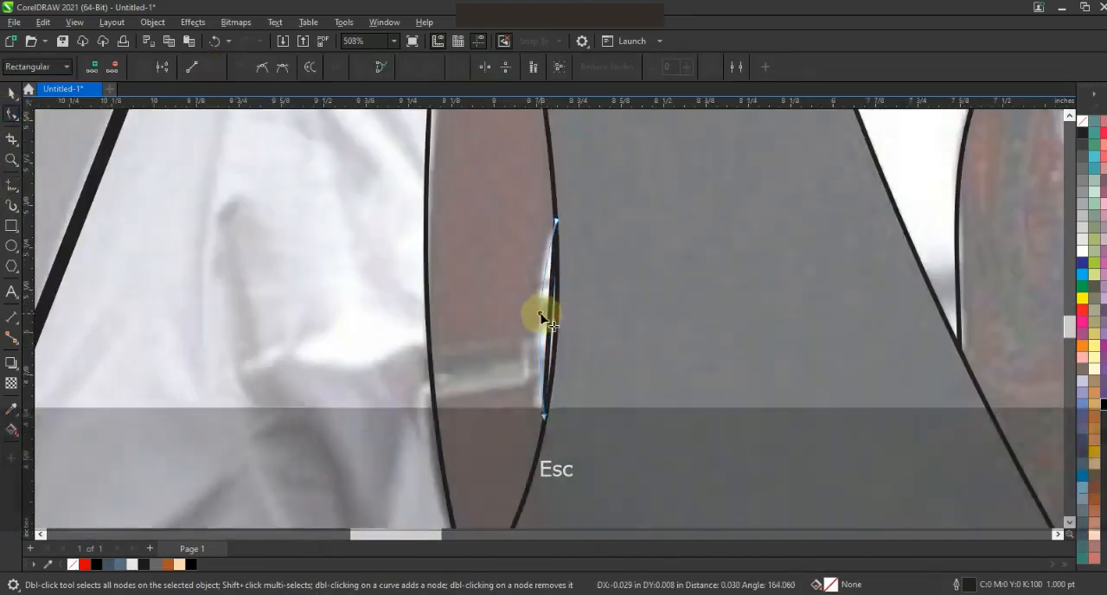
{"action": "left_click_drag", "start_coordinate": [557, 223], "coordinate": [557, 224]}
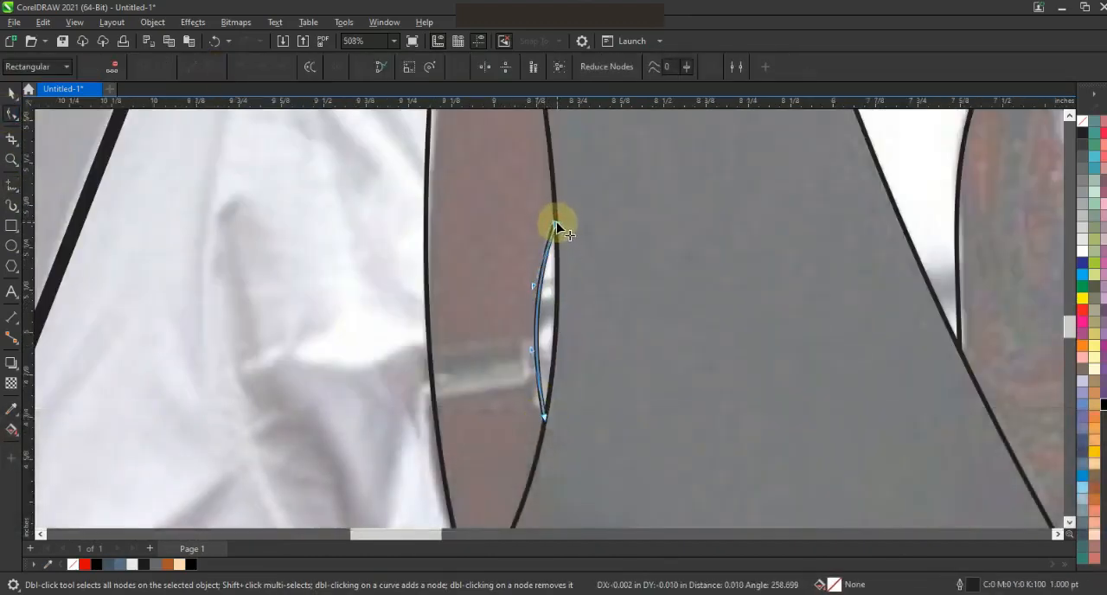
Draw a straight line from the left shoulder corner down to the underarm corner of the sleeve.
{"action": "left_click", "coordinate": [11, 92]}
{"action": "key", "text": "F3"}
{"action": "key", "text": "F3"}
{"action": "left_click", "coordinate": [12, 160]}
{"action": "key", "text": "Escape"}
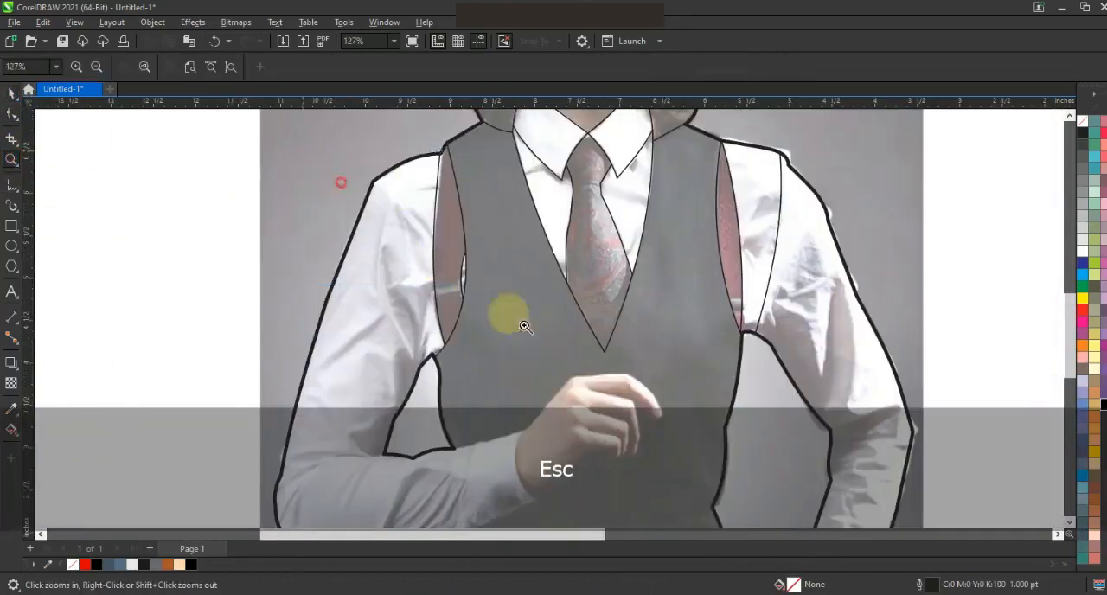
{"action": "left_click", "coordinate": [342, 183]}
{"action": "left_click", "coordinate": [11, 185]}
{"action": "left_click", "coordinate": [472, 467]}
Bend the new left shoulder line into an outward curve following the sleeve seam.
{"action": "key", "text": "F10"}
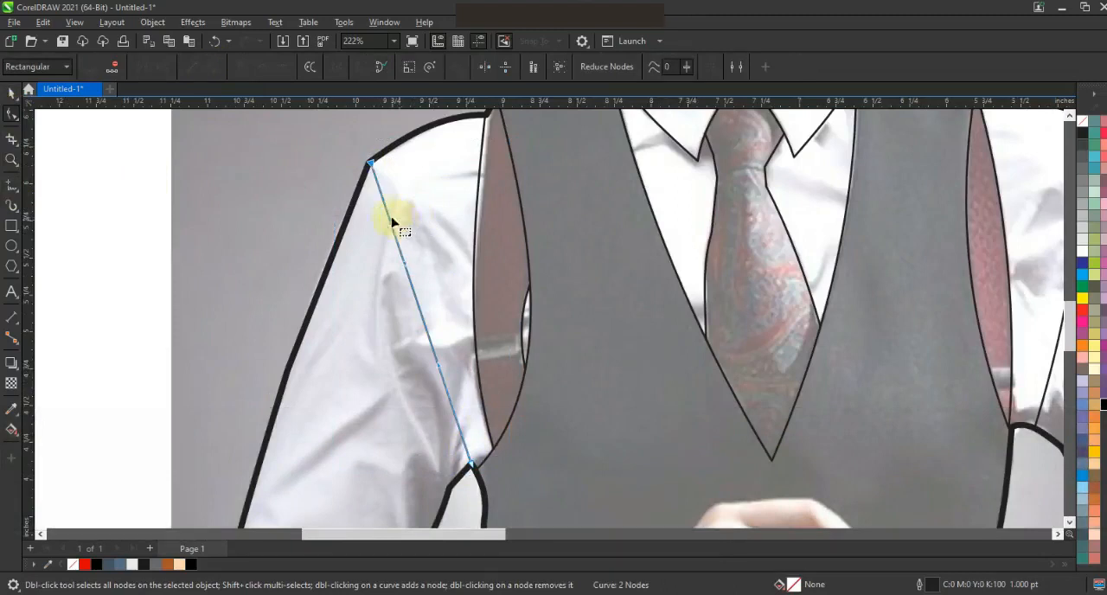
{"action": "left_click_drag", "start_coordinate": [410, 201], "coordinate": [417, 198]}
{"action": "left_click_drag", "start_coordinate": [439, 364], "coordinate": [454, 356]}
{"action": "left_click_drag", "start_coordinate": [471, 465], "coordinate": [471, 467]}
{"action": "left_click", "coordinate": [12, 93]}
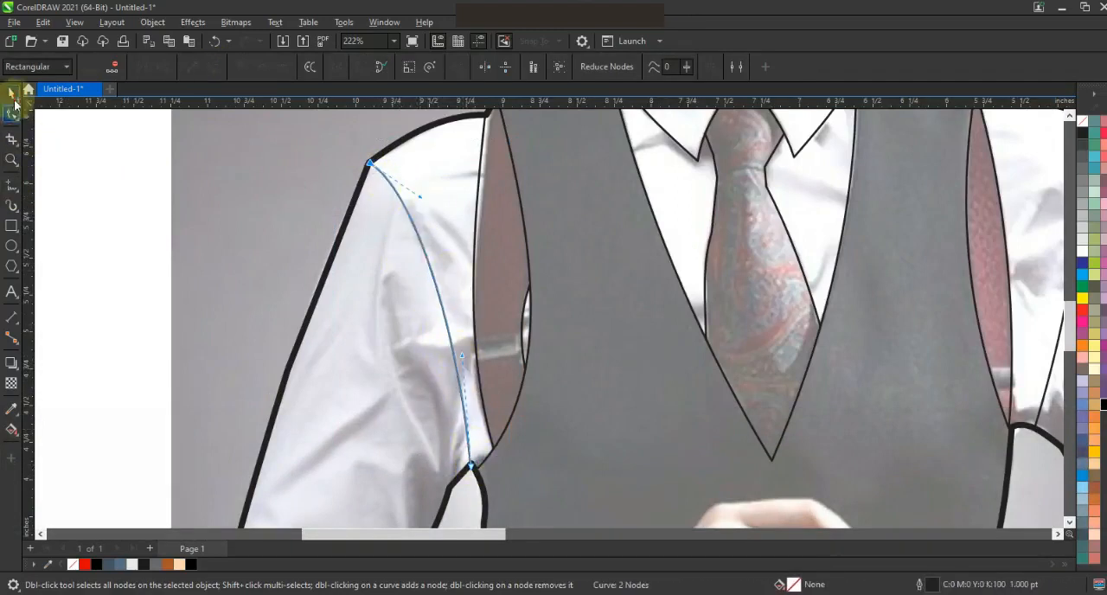
Draw a three-segment outline around the folded arm's cuff, from the arm gap corner across the wrist to the sleeve's lower corner.
{"action": "key", "text": "F3"}
{"action": "key", "text": "F3"}
{"action": "key", "text": "Escape"}
{"action": "left_click", "coordinate": [11, 159]}
{"action": "left_click_drag", "start_coordinate": [408, 249], "coordinate": [765, 411]}
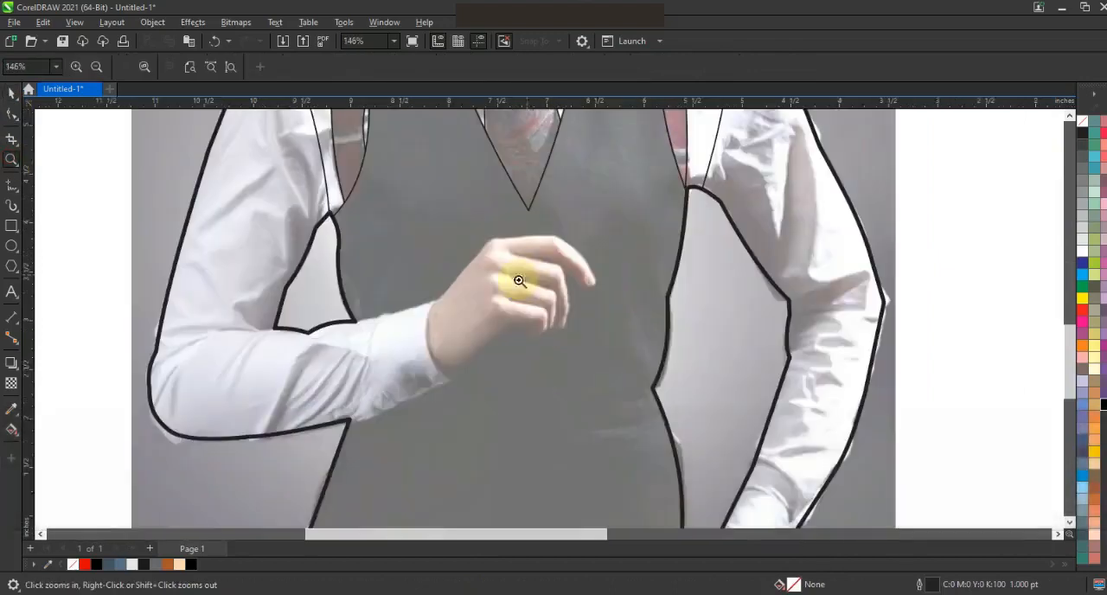
{"action": "left_click_drag", "start_coordinate": [291, 205], "coordinate": [744, 438]}
{"action": "left_click", "coordinate": [12, 185]}
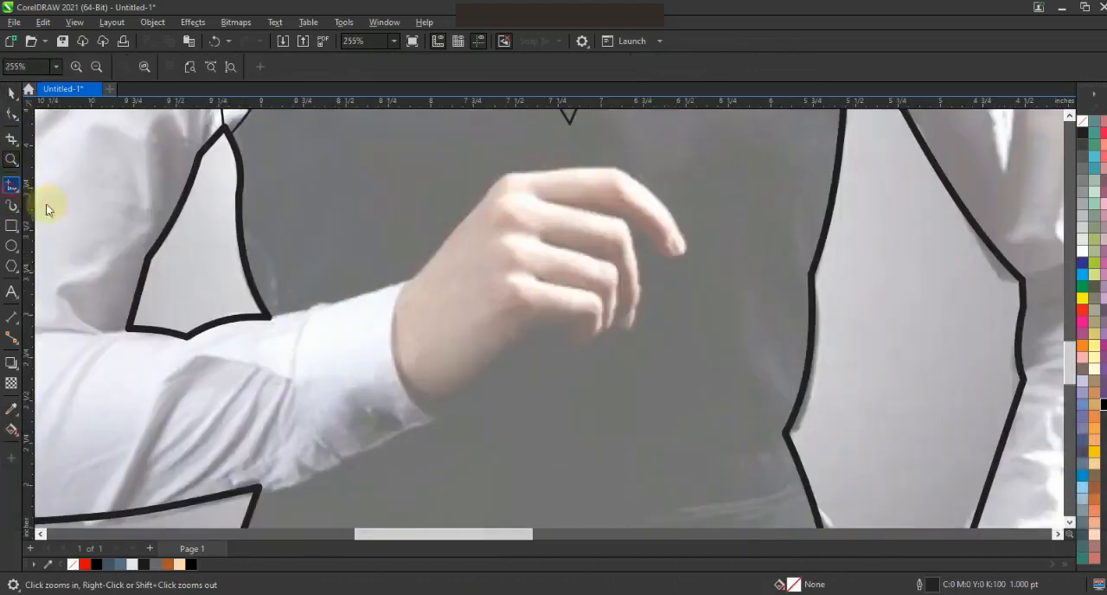
{"action": "left_click", "coordinate": [402, 286]}
{"action": "left_click", "coordinate": [258, 489]}
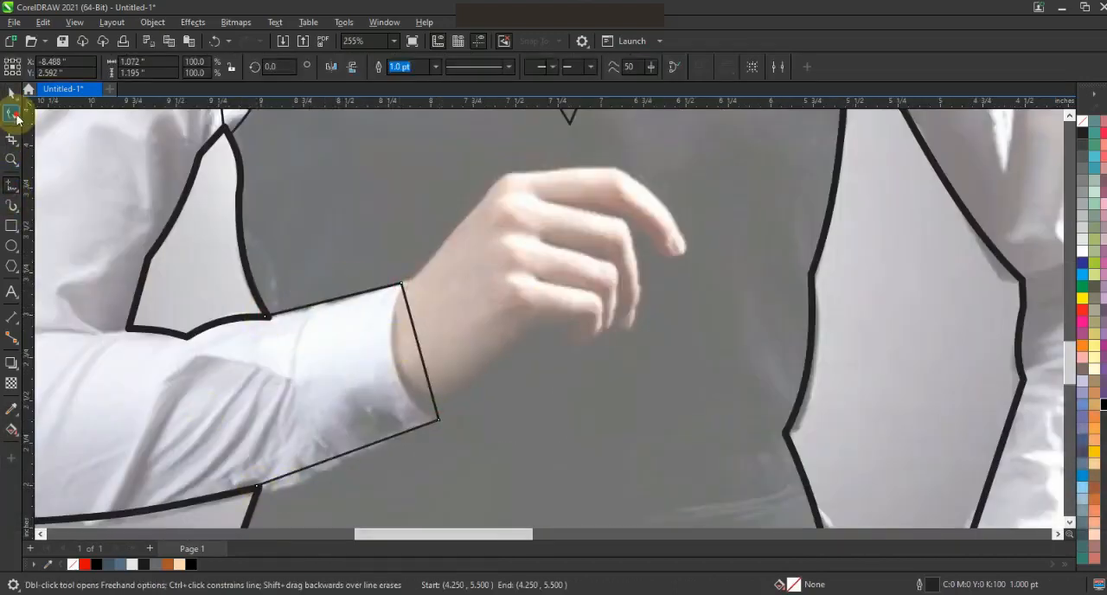
Curve the cuff outline's lower edge and wrist opening to match the photo.
{"action": "left_click", "coordinate": [11, 112]}
{"action": "left_click_drag", "start_coordinate": [298, 481], "coordinate": [303, 489]}
{"action": "left_click_drag", "start_coordinate": [420, 329], "coordinate": [406, 402]}
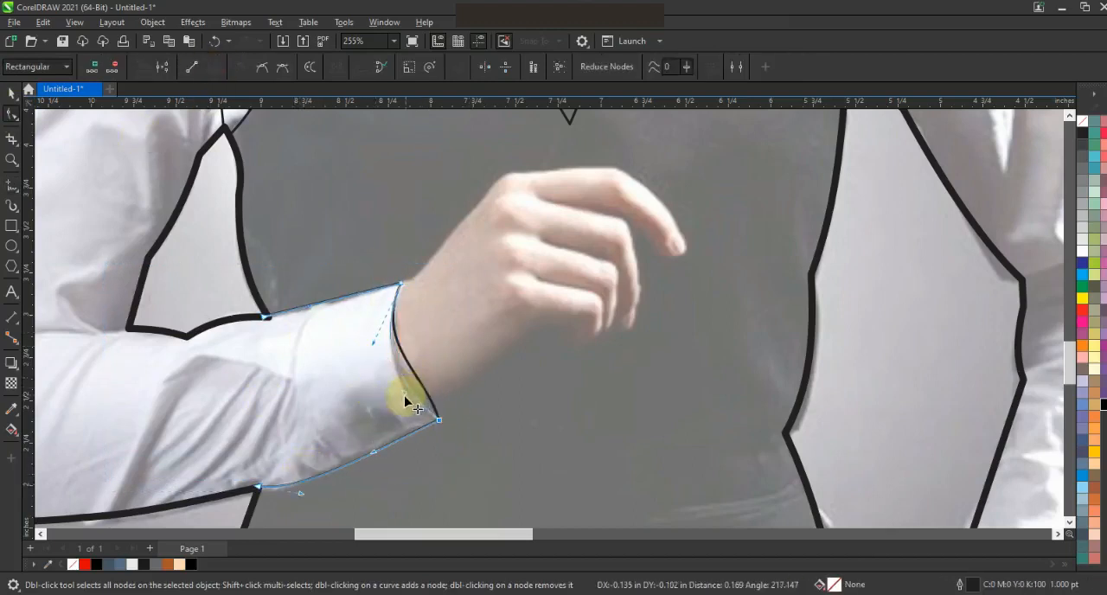
{"action": "left_click_drag", "start_coordinate": [268, 319], "coordinate": [272, 321]}
Draw a straight seam line across the sleeve where the cuff begins, from its upper edge to its lower edge.
{"action": "left_click", "coordinate": [11, 93]}
{"action": "left_click", "coordinate": [11, 160]}
{"action": "right_click", "coordinate": [385, 259]}
{"action": "mouse_move", "coordinate": [271, 279]}
{"action": "left_mouse_down"}
{"action": "mouse_move", "coordinate": [492, 407]}
{"action": "mouse_move", "coordinate": [591, 447]}
{"action": "left_mouse_up"}
{"action": "left_click", "coordinate": [11, 186]}
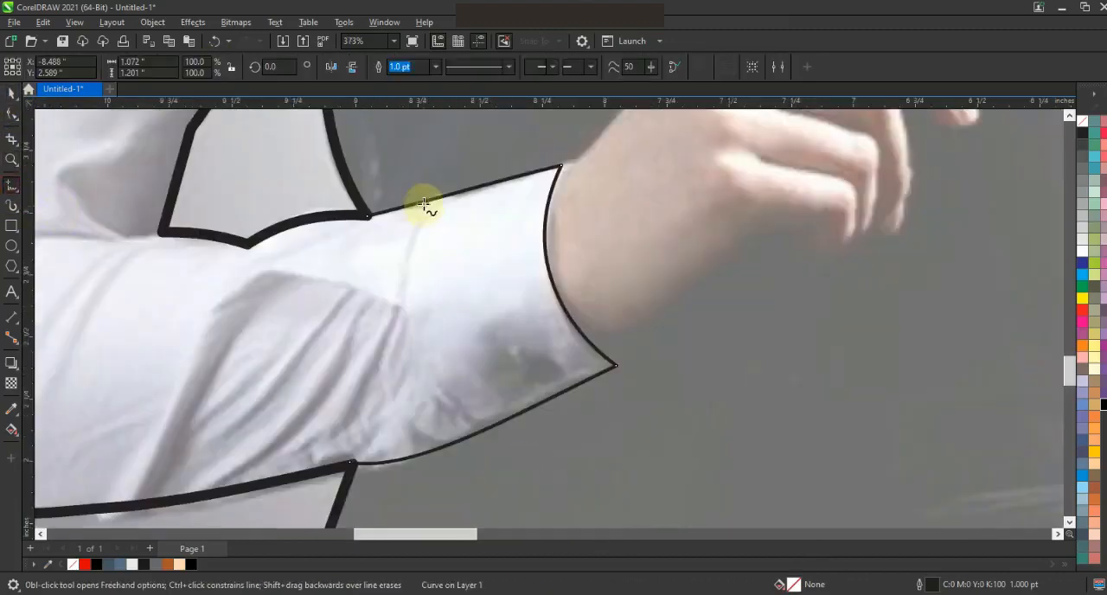
{"action": "left_click", "coordinate": [484, 427]}
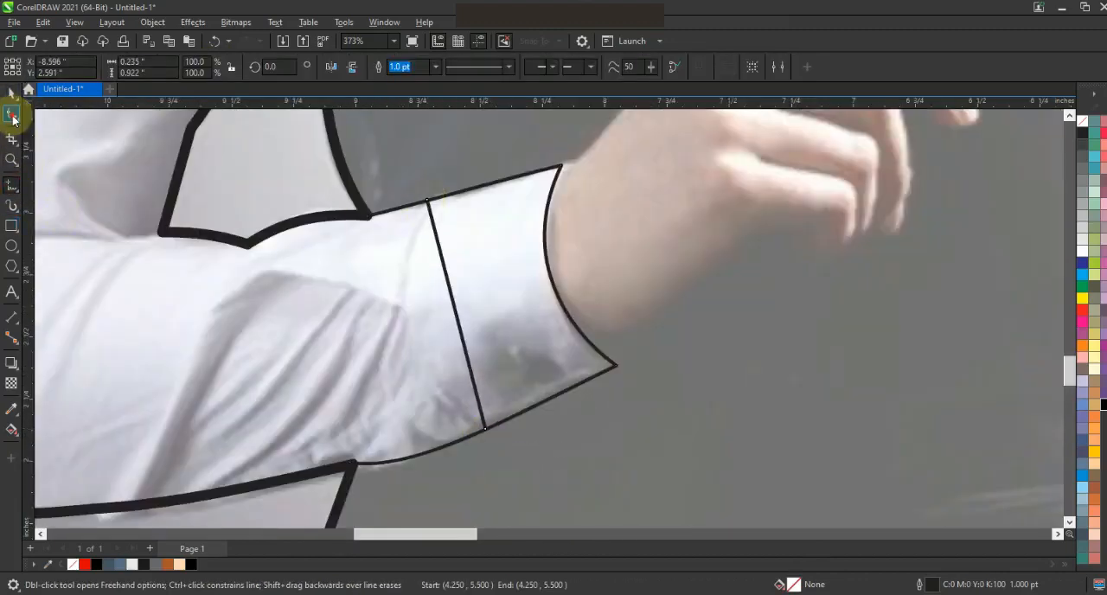
Bend the cuff seam line into a curve and align both its ends with the sleeve edges.
{"action": "left_click", "coordinate": [12, 113]}
{"action": "left_click_drag", "start_coordinate": [387, 268], "coordinate": [386, 269]}
{"action": "left_click_drag", "start_coordinate": [467, 353], "coordinate": [412, 395]}
{"action": "left_click_drag", "start_coordinate": [428, 199], "coordinate": [429, 201]}
{"action": "left_click_drag", "start_coordinate": [484, 428], "coordinate": [485, 430]}
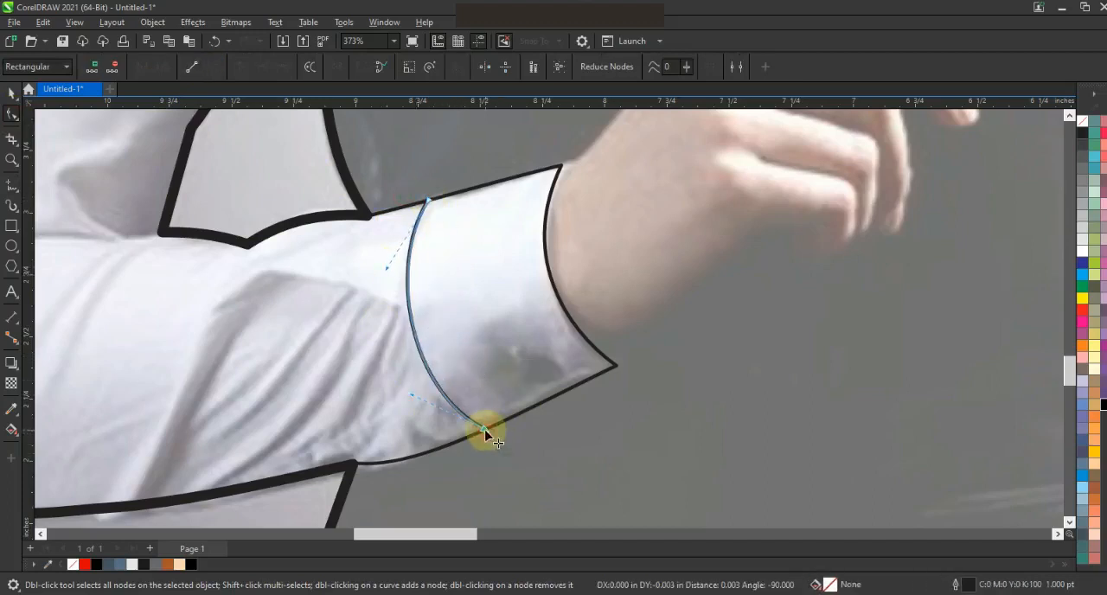
Draw an ellipse about 0.18 by 0.15 inches for the button on the cuff.
{"action": "left_click", "coordinate": [11, 245]}
{"action": "left_click_drag", "start_coordinate": [510, 350], "coordinate": [555, 389]}
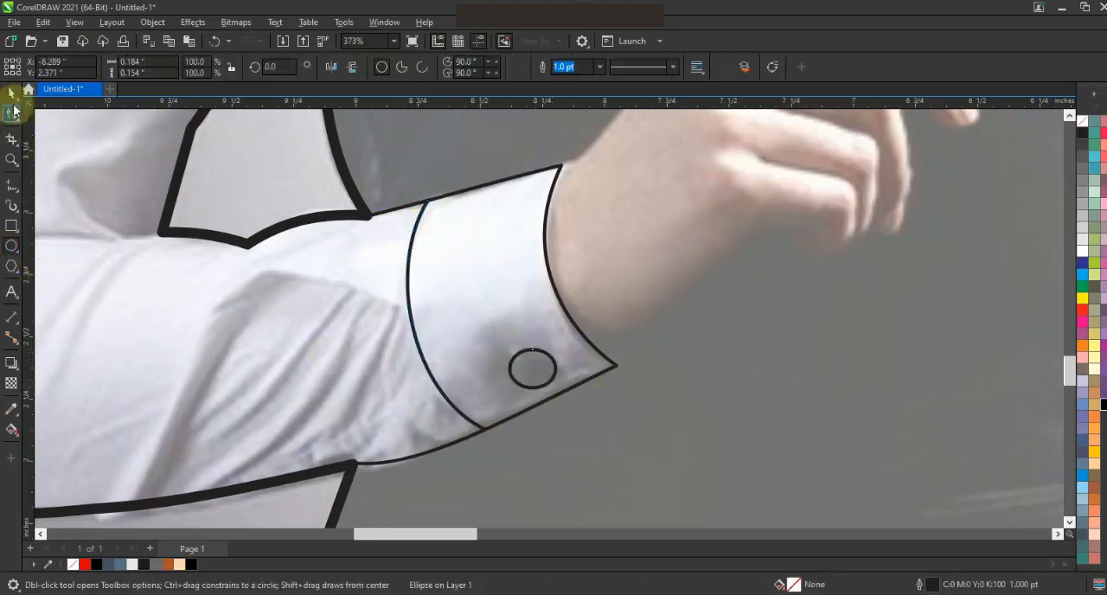
{"action": "key", "text": "space"}
{"action": "left_click", "coordinate": [525, 297]}
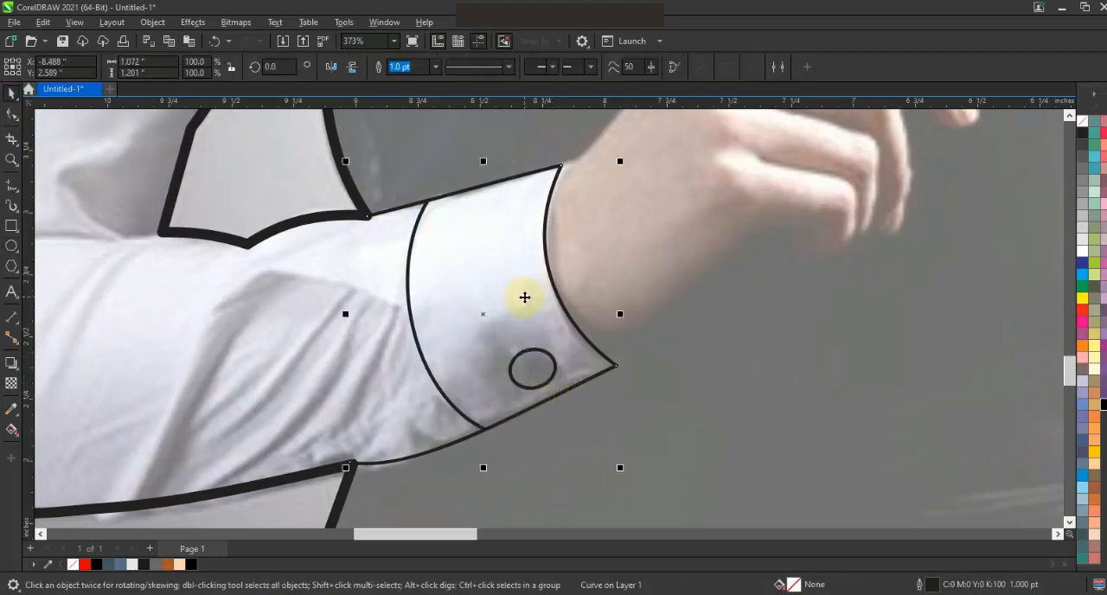
Trace the hand with connected line segments from the cuff's upper corner around the fingers back to the wrist.
{"action": "key", "text": "F3"}
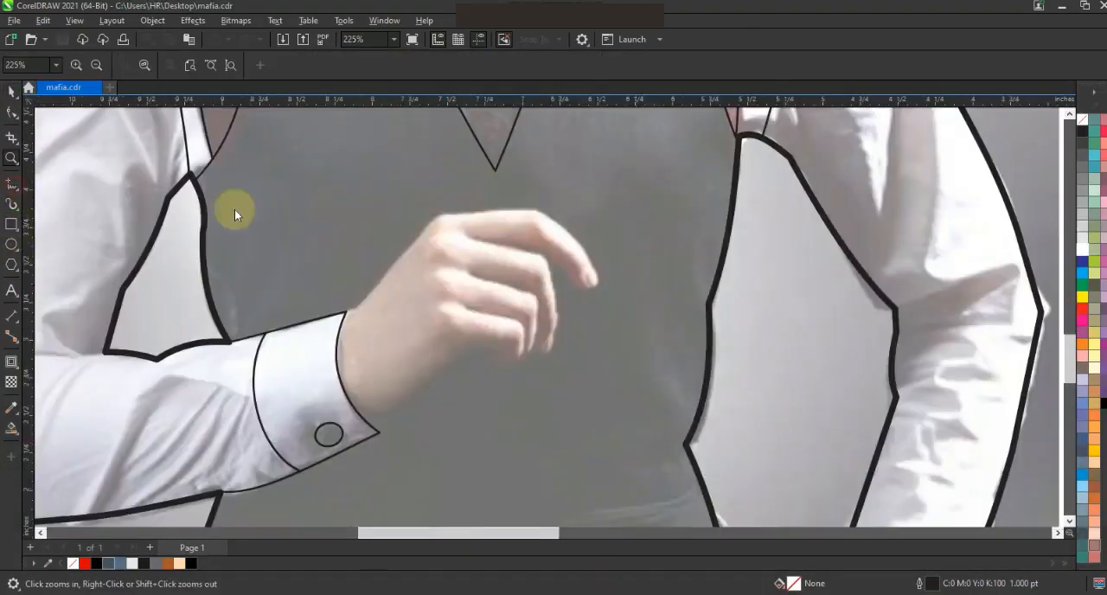
{"action": "key", "text": "F5"}
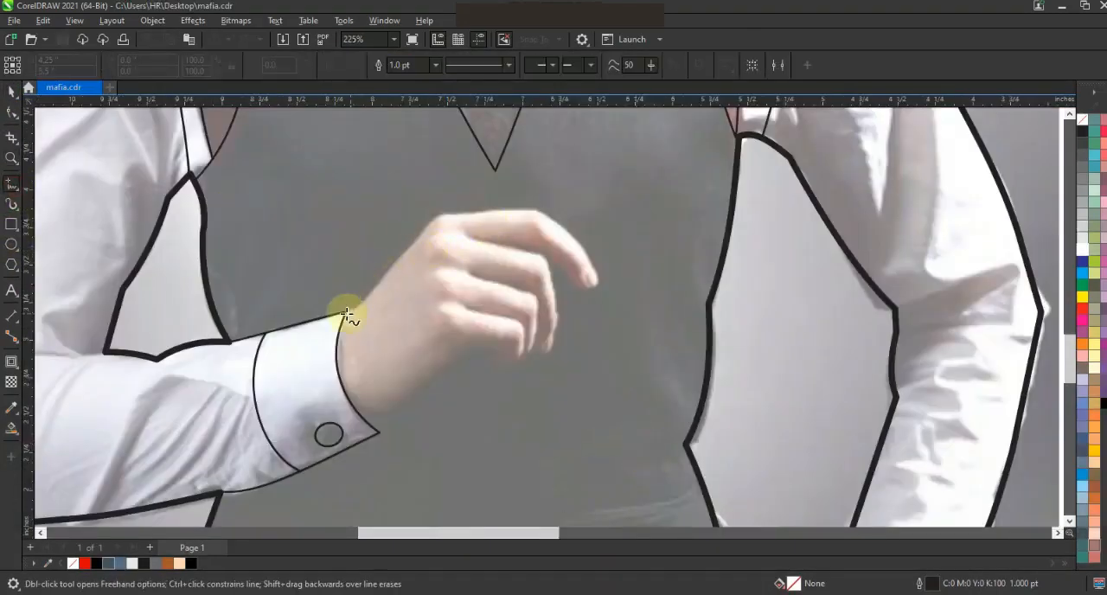
{"action": "double_click", "coordinate": [422, 231]}
{"action": "left_click", "coordinate": [476, 214]}
{"action": "left_click", "coordinate": [591, 262]}
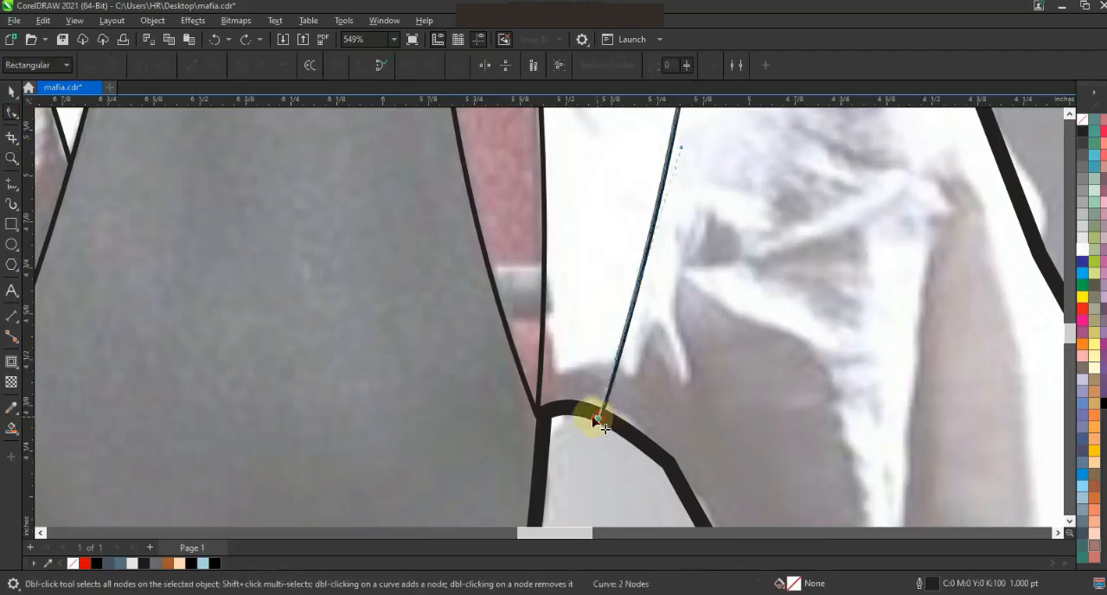
{"action": "left_click_drag", "start_coordinate": [596, 413], "coordinate": [538, 415]}
Move the traced outlines off the photo into the empty space to its left.
{"action": "key", "text": "F3"}
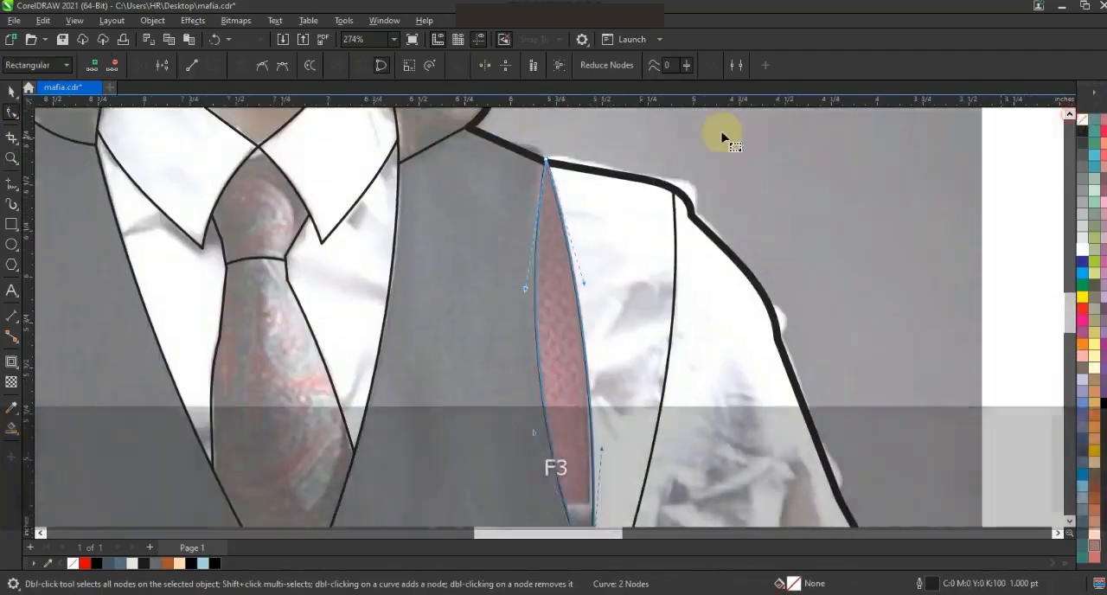
{"action": "key", "text": "space"}
{"action": "key", "text": "F3"}
{"action": "key", "text": "Escape"}
{"action": "left_click_drag", "start_coordinate": [458, 170], "coordinate": [445, 151]}
{"action": "left_click_drag", "start_coordinate": [560, 273], "coordinate": [372, 281]}
{"action": "key", "text": "shift+F2"}
{"action": "key", "text": "F3"}
{"action": "key", "text": "Escape"}
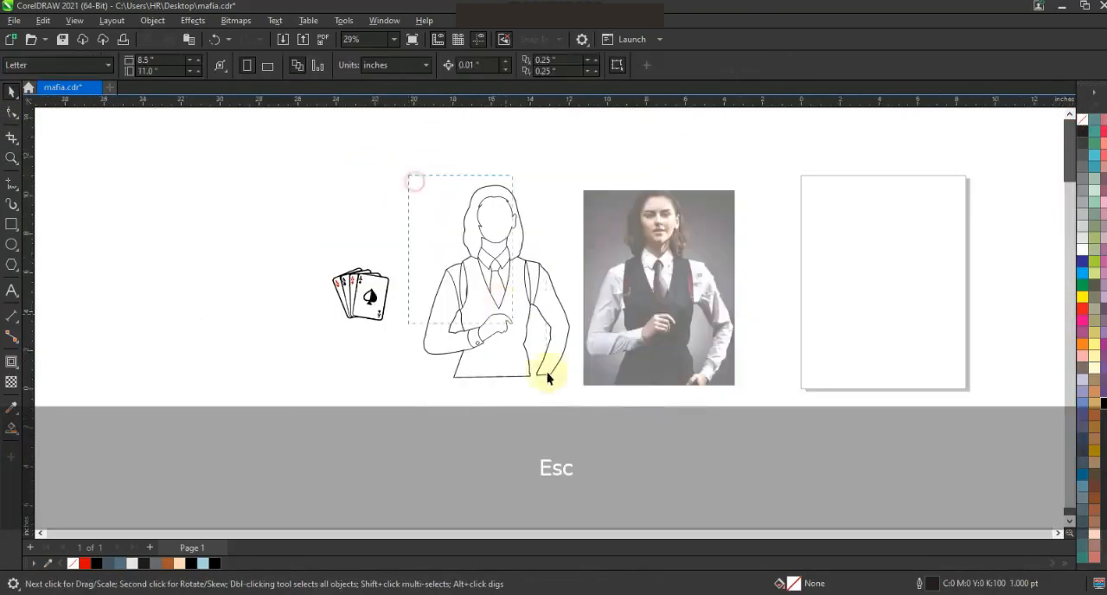
Colour the traced curve's outline black and convert the outline to an object.
{"action": "key", "text": "shift+F2"}
{"action": "right_click", "coordinate": [1091, 397]}
{"action": "key", "text": "Escape"}
{"action": "left_click", "coordinate": [152, 20]}
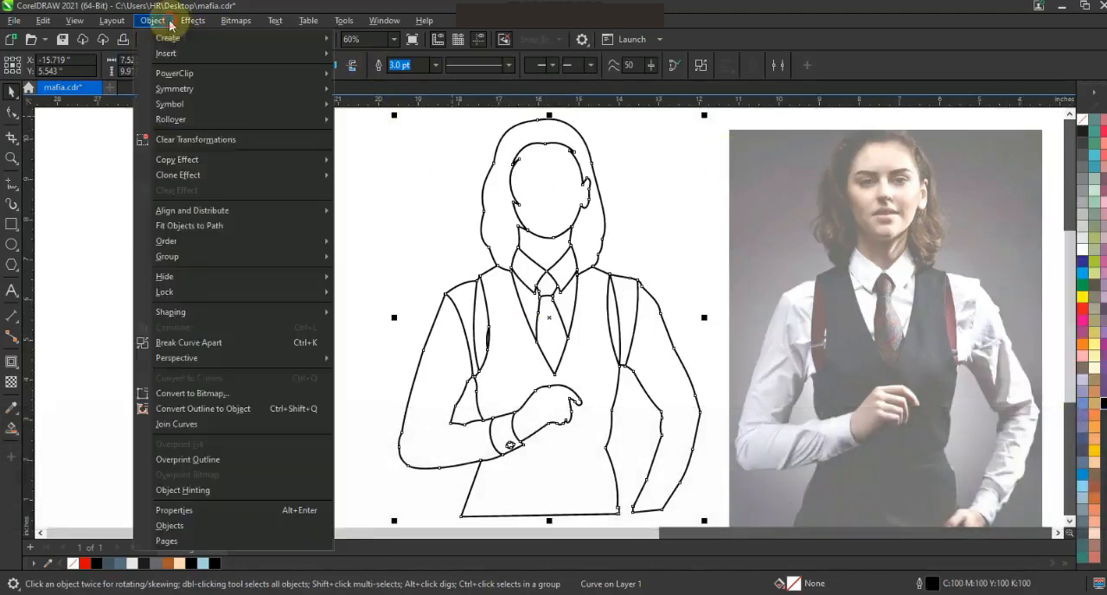
{"action": "left_click", "coordinate": [208, 409]}
Smart-fill the vest, right sleeve, straps, shirt front, tie, collar, neck, face and hair regions with light blue (R166 G210 B224).
{"action": "left_click", "coordinate": [12, 426]}
{"action": "left_click", "coordinate": [610, 396]}
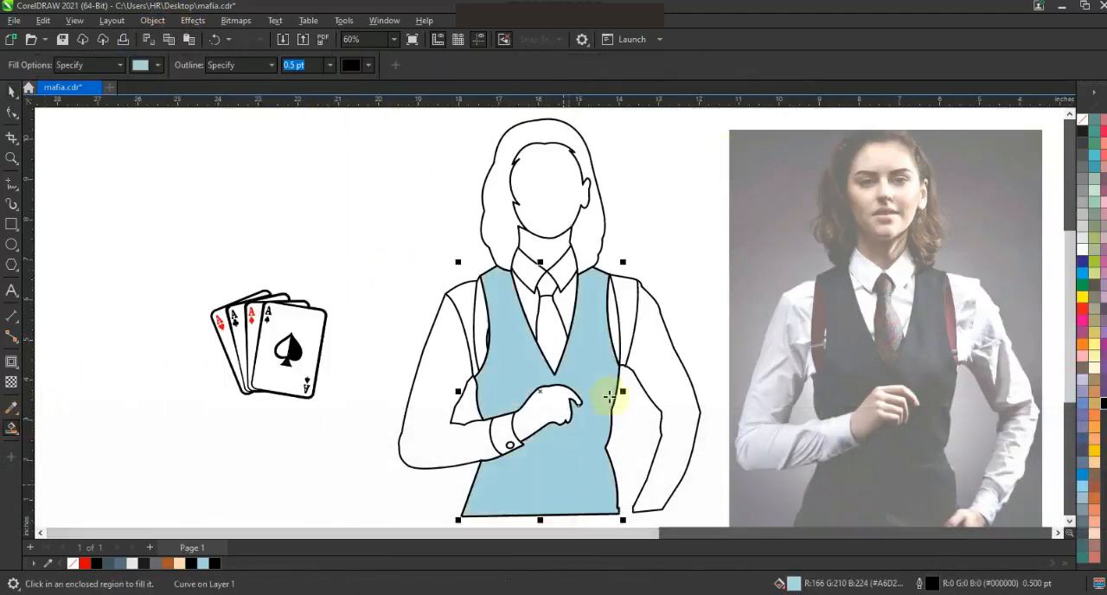
{"action": "left_click", "coordinate": [632, 339]}
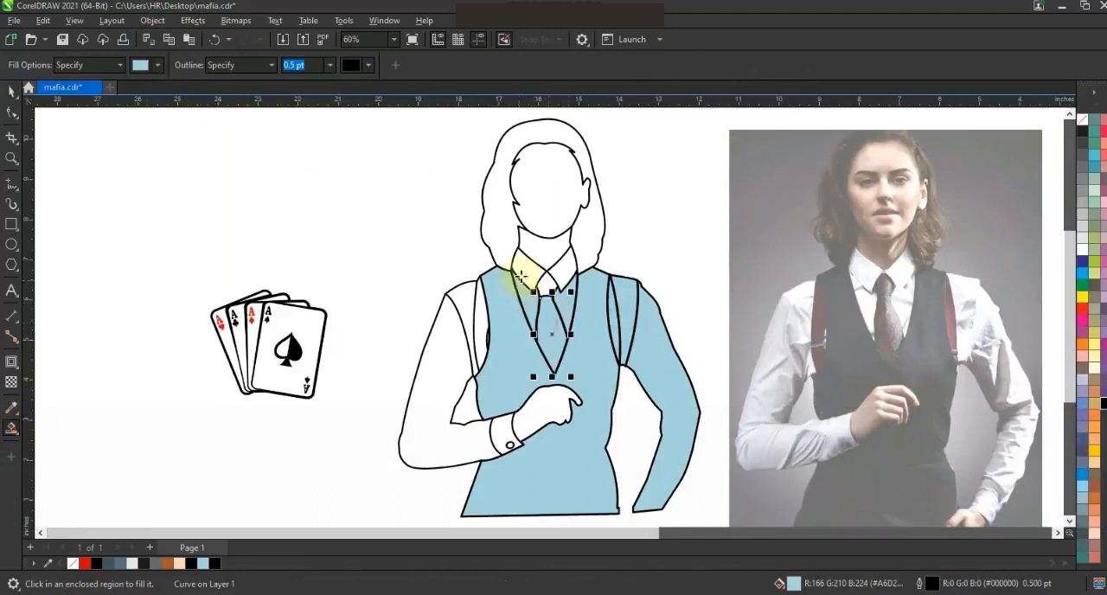
{"action": "left_click", "coordinate": [563, 275]}
{"action": "left_click", "coordinate": [584, 251]}
{"action": "left_click", "coordinate": [548, 249]}
{"action": "left_click", "coordinate": [548, 221]}
{"action": "left_click", "coordinate": [482, 316]}
Undo the stray fill and smart-fill the left shoulder panel, left sleeve, cuff and hand with light blue.
{"action": "left_click", "coordinate": [459, 331]}
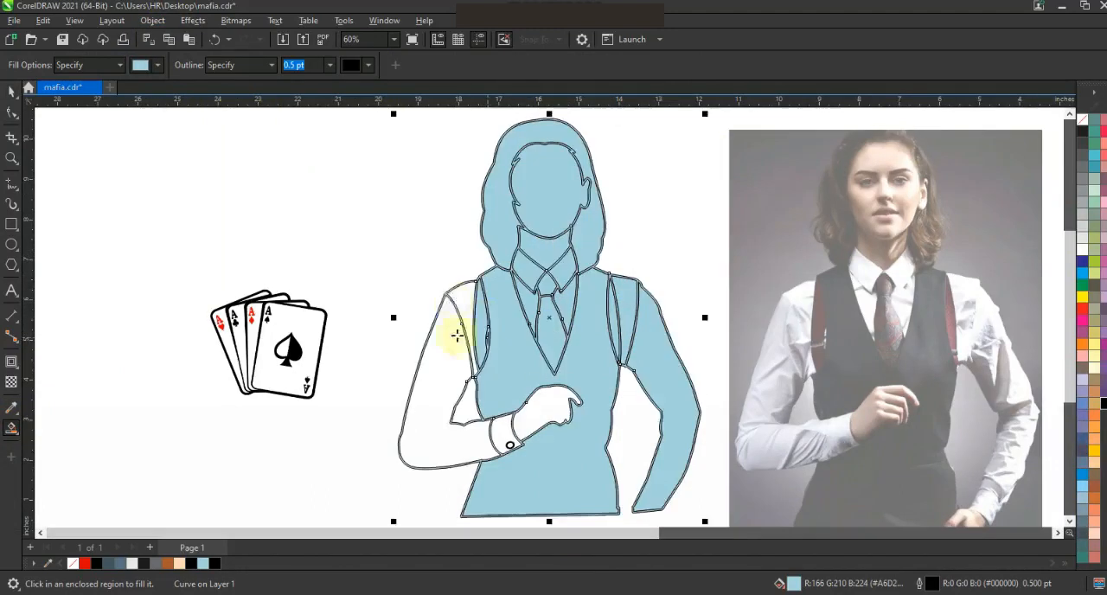
{"action": "key", "text": "ctrl+z"}
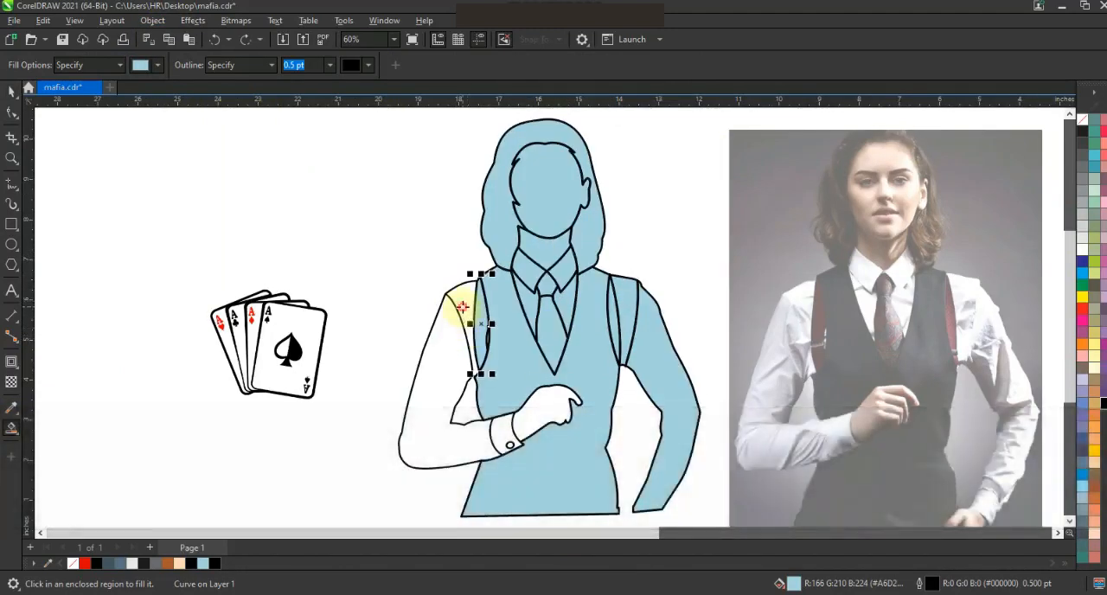
{"action": "left_click", "coordinate": [462, 307]}
{"action": "left_click", "coordinate": [448, 363]}
{"action": "left_click", "coordinate": [504, 440]}
{"action": "left_click", "coordinate": [524, 416]}
Smart-fill the narrow gap beside the left strap and the cuff button with light blue.
{"action": "left_click", "coordinate": [11, 159]}
{"action": "left_click_drag", "start_coordinate": [446, 312], "coordinate": [550, 378]}
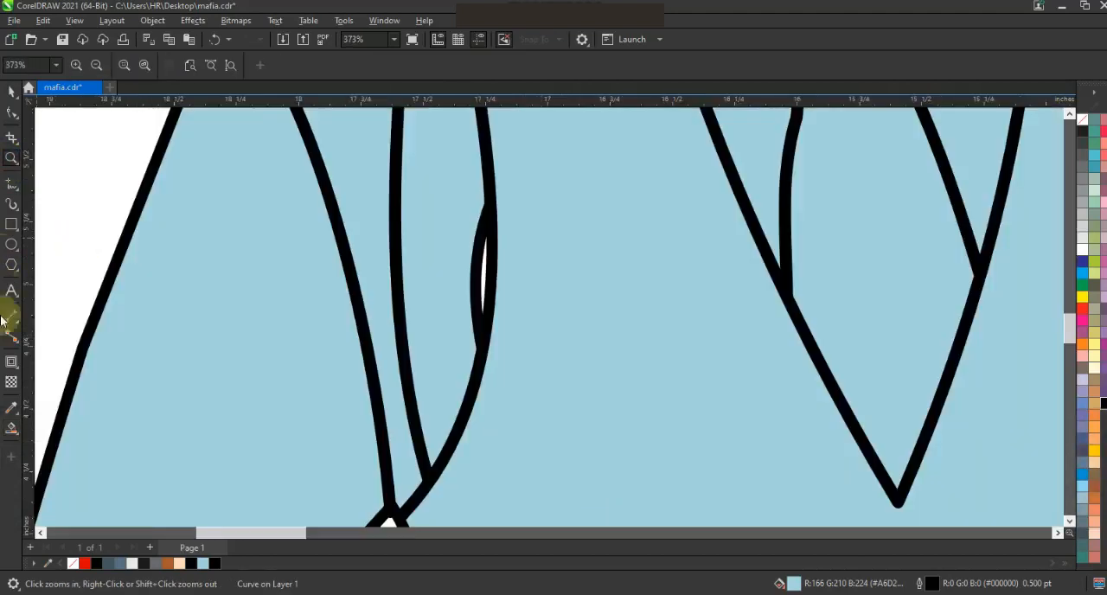
{"action": "left_click", "coordinate": [12, 427]}
{"action": "left_click", "coordinate": [484, 271]}
{"action": "key", "text": "F3"}
{"action": "left_click", "coordinate": [472, 440]}
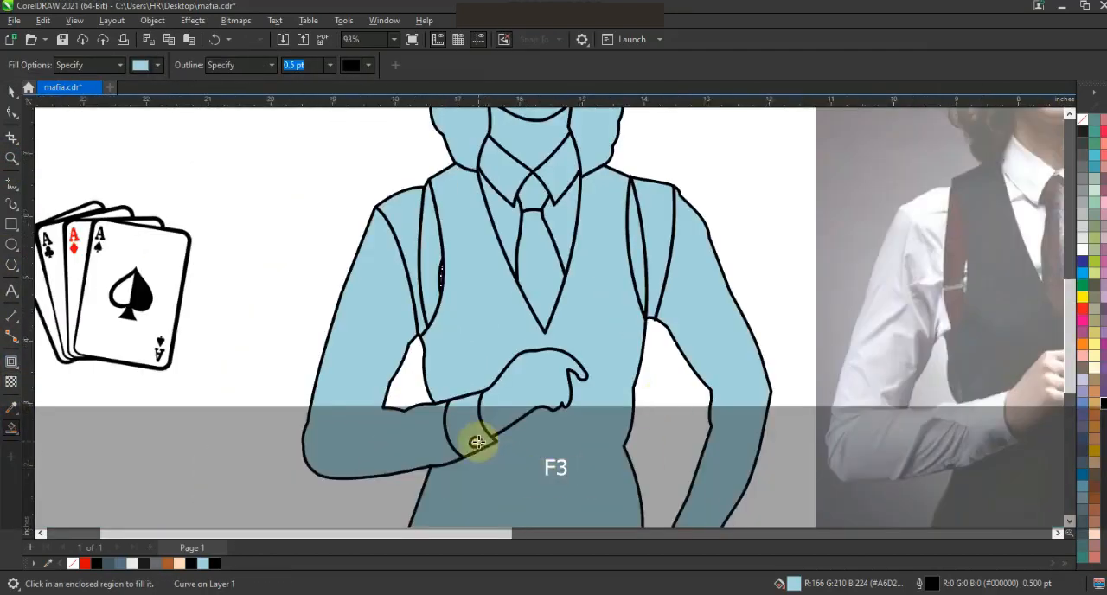
{"action": "left_click", "coordinate": [11, 93]}
Recolour the face, neck and hand with the peach skin tone.
{"action": "key", "text": "F3"}
{"action": "key", "text": "Escape"}
{"action": "left_click", "coordinate": [509, 177]}
{"action": "left_click", "coordinate": [494, 207], "text": "shift"}
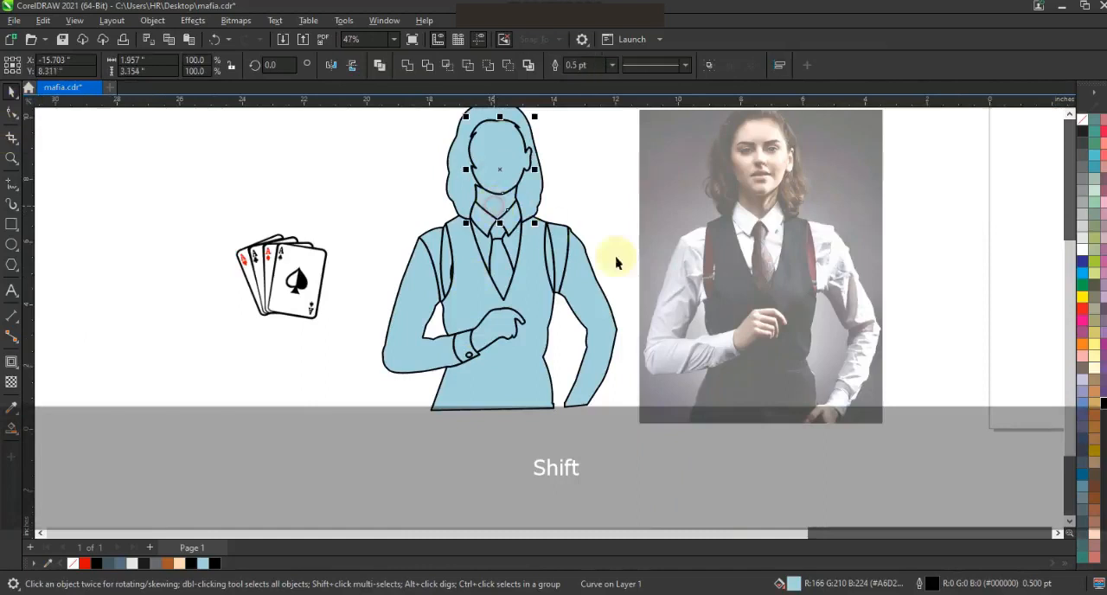
{"action": "left_click", "coordinate": [182, 565]}
Fill the vest with dark slate blue (#425462) and both suspender straps with red.
{"action": "left_click", "coordinate": [515, 330]}
{"action": "left_click", "coordinate": [108, 566]}
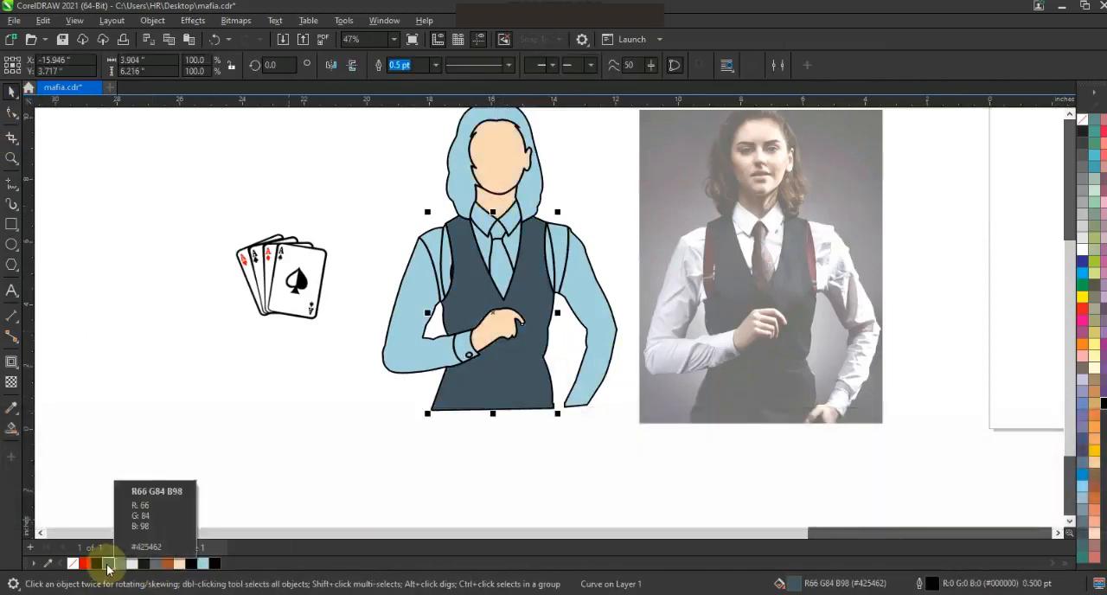
{"action": "left_click", "coordinate": [556, 260]}
{"action": "left_click", "coordinate": [85, 564]}
Fill both sleeves and both shoulder panels with white.
{"action": "left_click", "coordinate": [411, 300]}
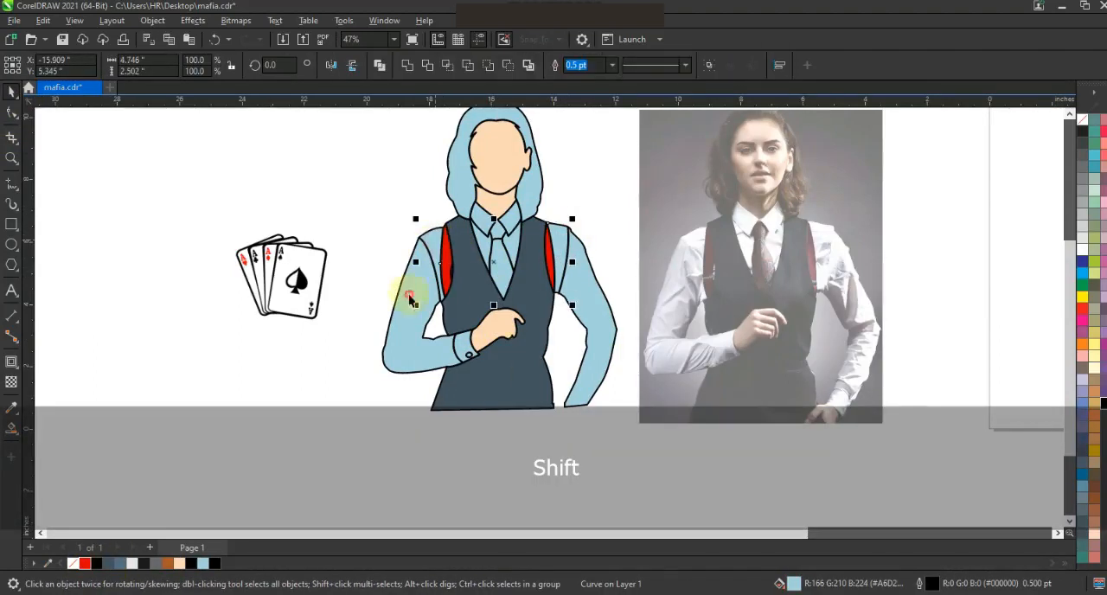
{"action": "left_click", "coordinate": [134, 564]}
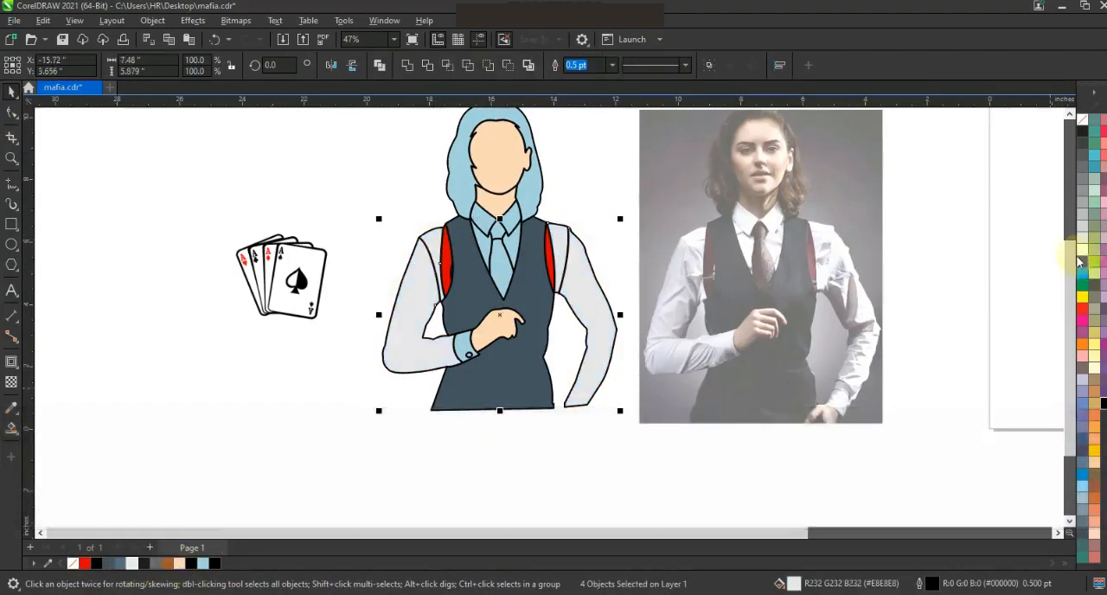
{"action": "left_click", "coordinate": [580, 441]}
Fill the hair with black.
{"action": "left_click", "coordinate": [535, 204]}
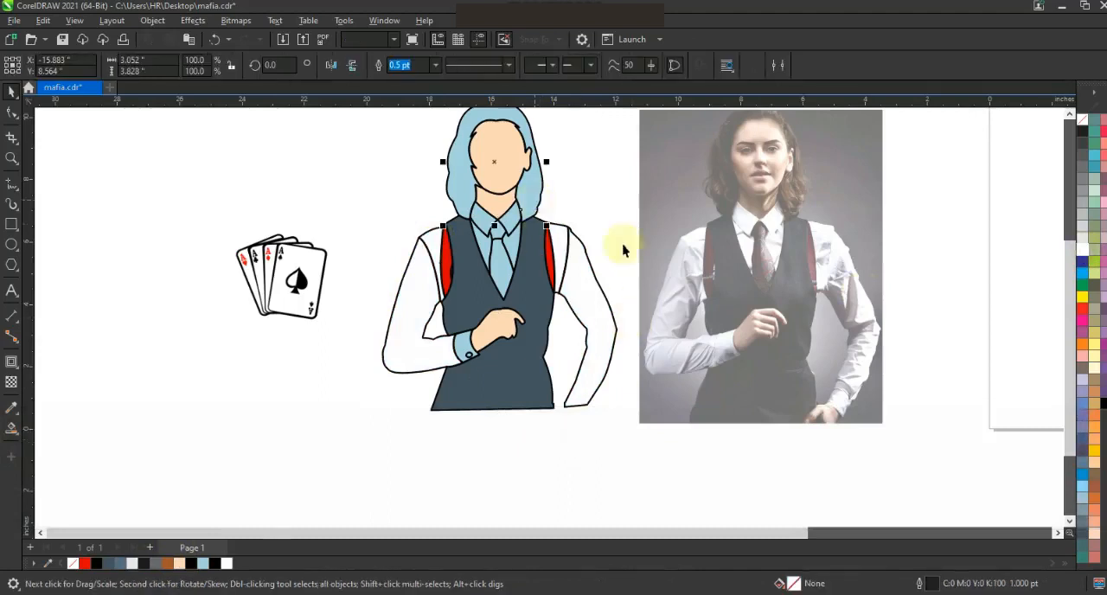
{"action": "left_click", "coordinate": [214, 564]}
{"action": "key", "text": "Escape"}
Remove the transparency from the reference photo so it shows at full opacity.
{"action": "scroll", "coordinate": [558, 449], "scroll_direction": "down", "scroll_amount": 1}
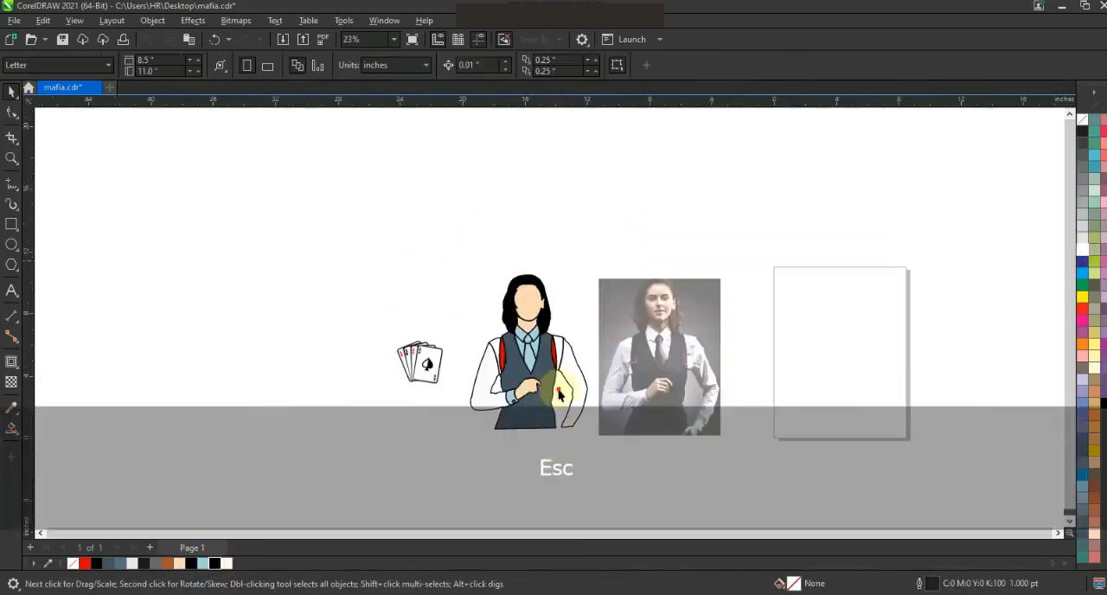
{"action": "left_click_drag", "start_coordinate": [763, 461], "coordinate": [454, 251]}
{"action": "key", "text": "shift+F2"}
{"action": "key", "text": "Escape"}
{"action": "left_click", "coordinate": [11, 158]}
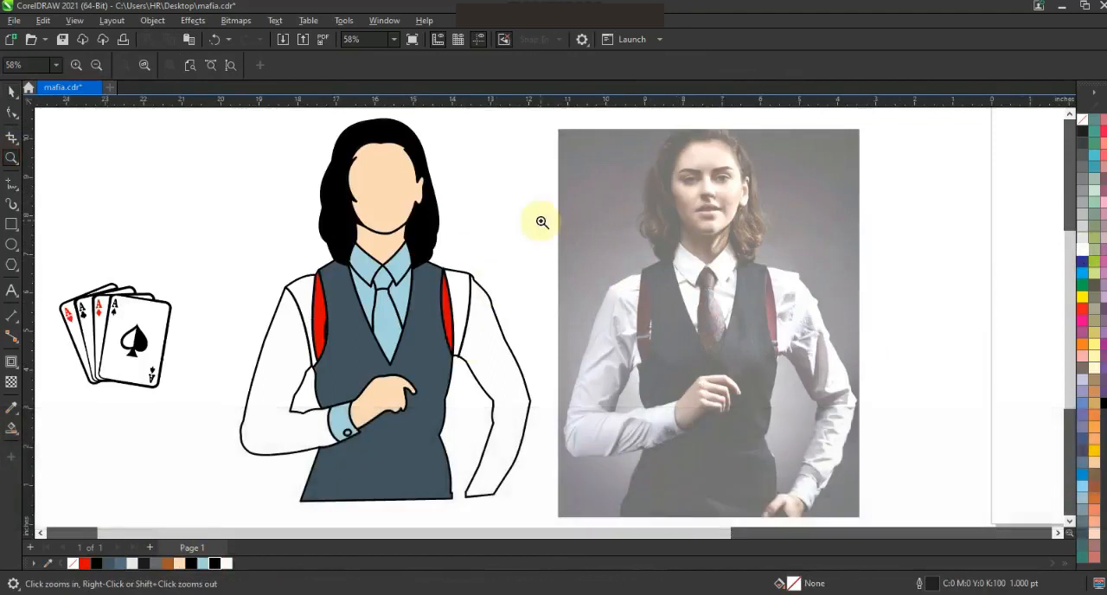
{"action": "left_click", "coordinate": [11, 91]}
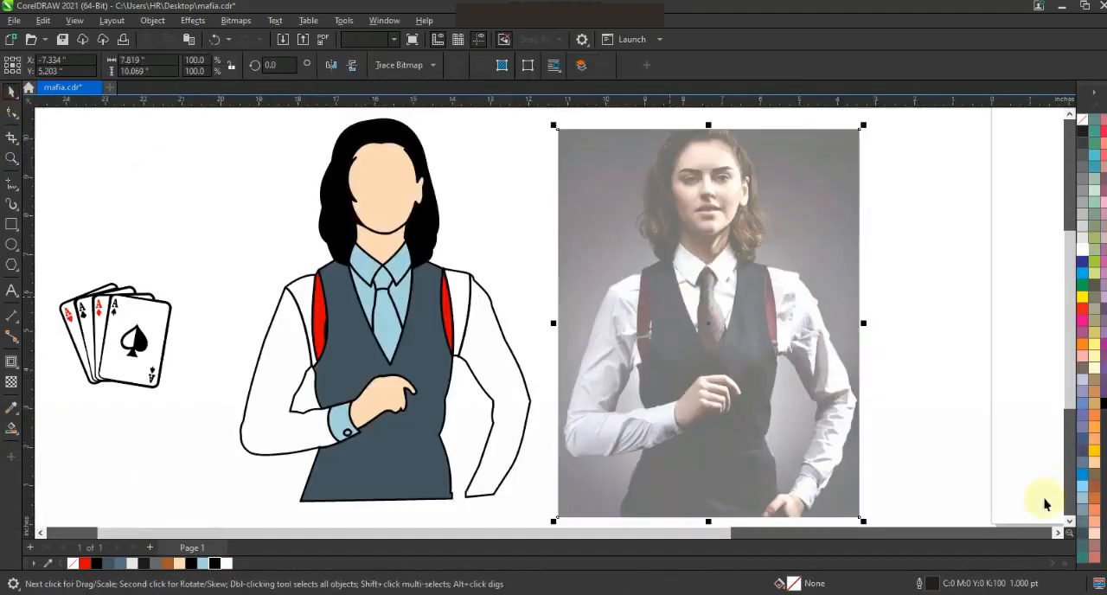
{"action": "scroll", "coordinate": [459, 450], "scroll_direction": "down", "scroll_amount": 1}
{"action": "left_click_drag", "start_coordinate": [696, 493], "coordinate": [644, 484]}
{"action": "left_click", "coordinate": [11, 91]}
{"action": "key", "text": "F3"}
{"action": "left_click_drag", "start_coordinate": [732, 430], "coordinate": [361, 168]}
{"action": "key", "text": "shift+F2"}
{"action": "key", "text": "Escape"}
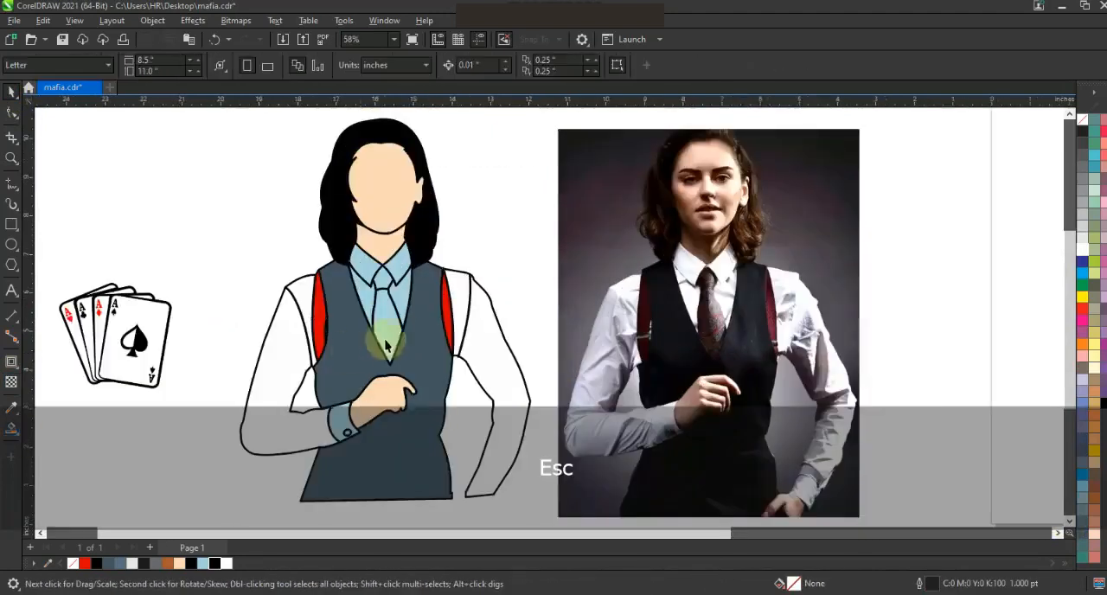
Fill the shirt front pieces beside the tie and both collar pieces with white.
{"action": "left_click", "coordinate": [403, 303]}
{"action": "left_click", "coordinate": [369, 297], "text": "shift"}
{"action": "left_click", "coordinate": [227, 563]}
{"action": "left_click", "coordinate": [403, 262]}
{"action": "left_click", "coordinate": [362, 261], "text": "shift"}
{"action": "left_click", "coordinate": [227, 563]}
Fill the tie and its knot with a darkened red (#B80606).
{"action": "left_click", "coordinate": [399, 306]}
{"action": "left_click", "coordinate": [400, 304]}
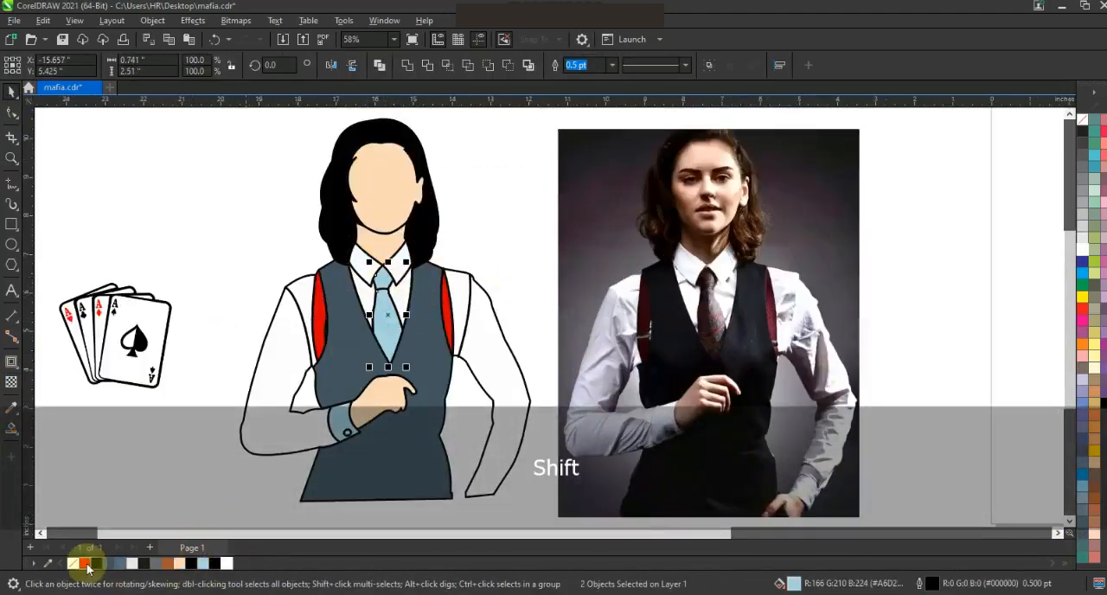
{"action": "left_click", "coordinate": [85, 564]}
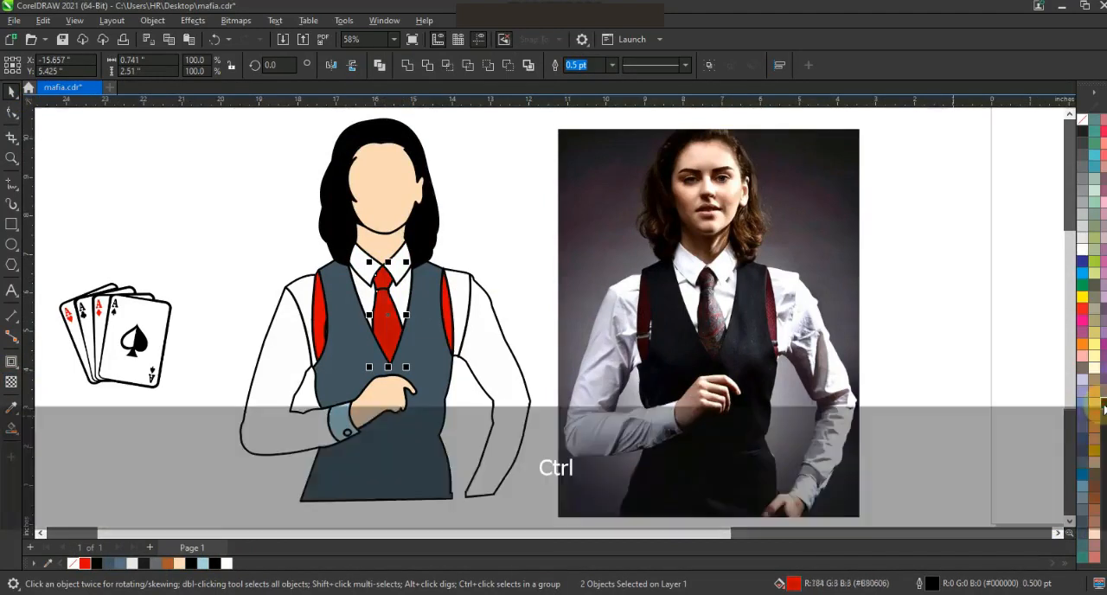
{"action": "left_click", "coordinate": [886, 337]}
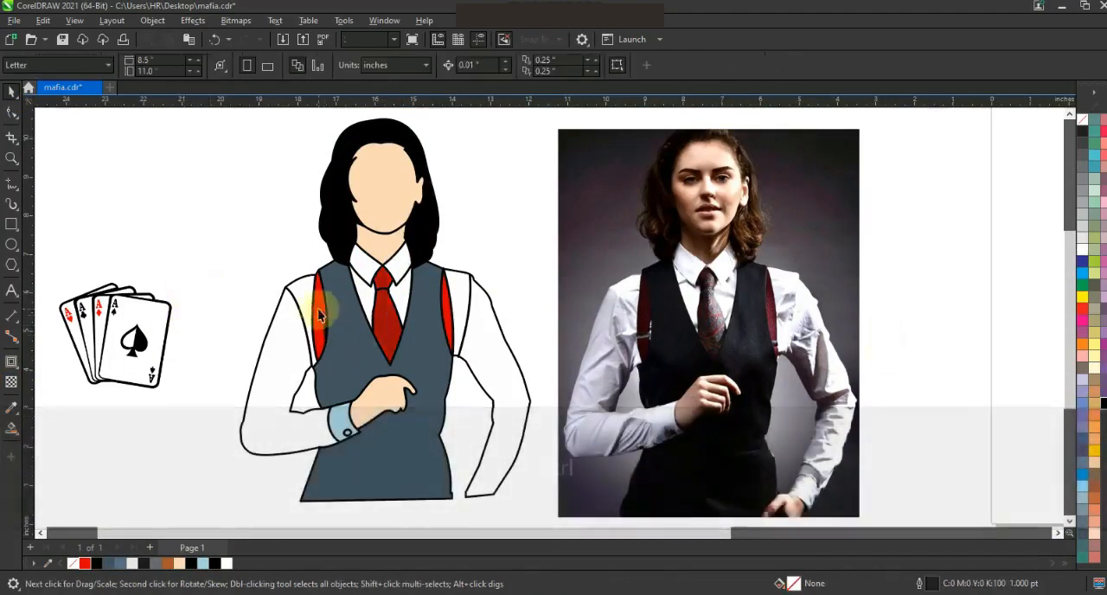
Trace the fold shadows of the bent arm's sleeve on the reference photo as one freehand shape.
{"action": "left_click", "coordinate": [322, 309]}
{"action": "left_click", "coordinate": [521, 287]}
{"action": "left_click", "coordinate": [12, 160]}
{"action": "left_click_drag", "start_coordinate": [729, 254], "coordinate": [875, 501]}
{"action": "left_click_drag", "start_coordinate": [696, 495], "coordinate": [696, 495]}
{"action": "right_click", "coordinate": [535, 281]}
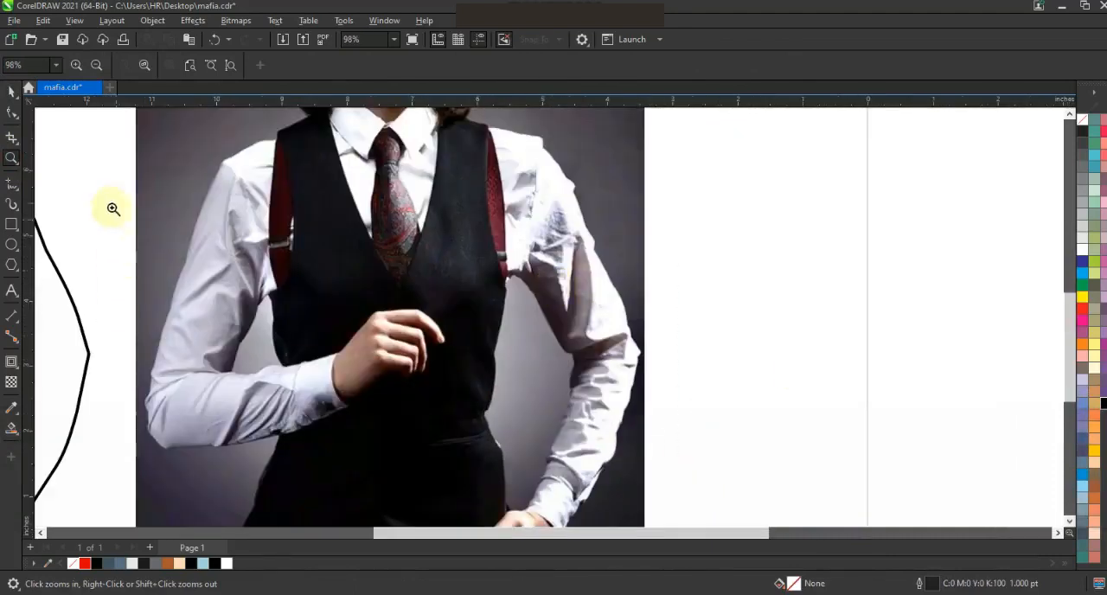
{"action": "left_click_drag", "start_coordinate": [586, 459], "coordinate": [585, 459]}
{"action": "left_click", "coordinate": [13, 188]}
{"action": "left_click_drag", "start_coordinate": [426, 281], "coordinate": [403, 265]}
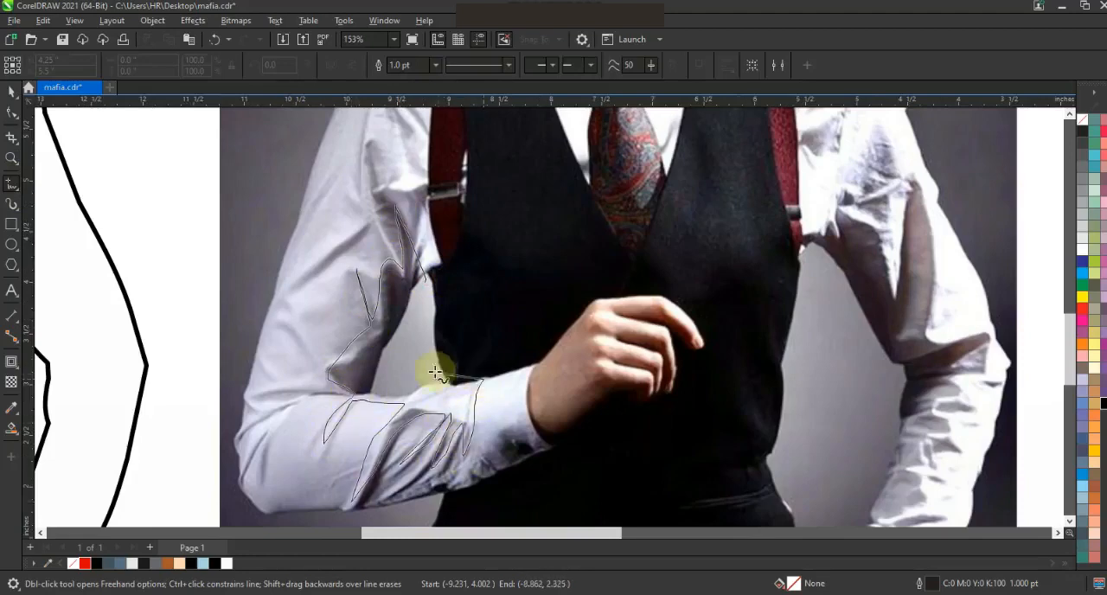
Move the traced fold shape onto the illustration's bent sleeve, coloured grey without an outline.
{"action": "key", "text": "ctrl+z"}
{"action": "key", "text": "F3"}
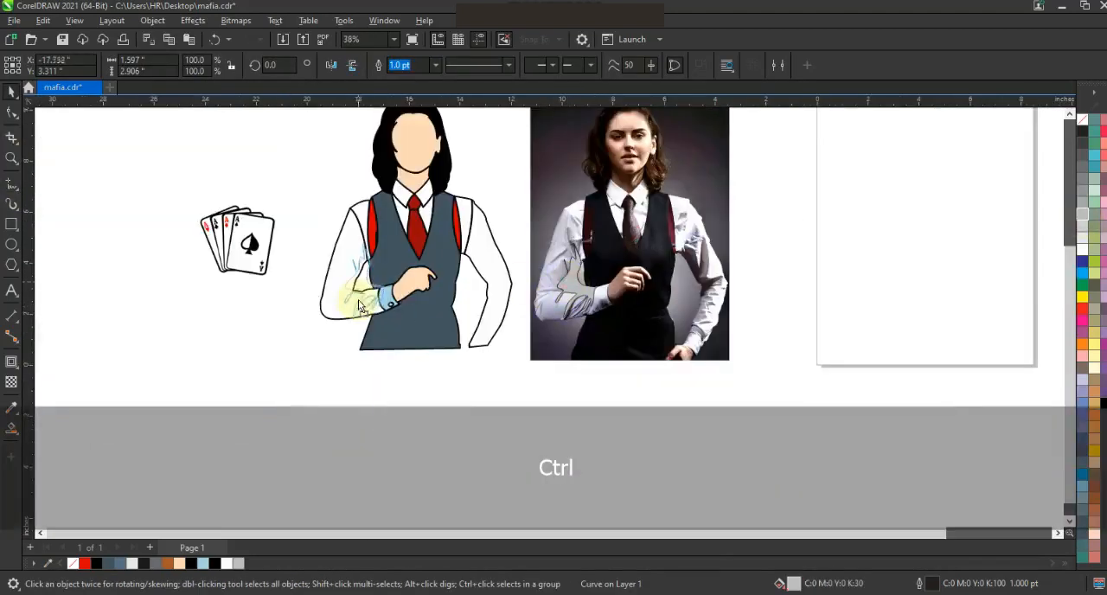
{"action": "left_click", "coordinate": [353, 306], "text": "ctrl"}
{"action": "right_click", "coordinate": [1082, 126]}
{"action": "left_click", "coordinate": [1036, 129]}
{"action": "key", "text": "F2"}
{"action": "left_click", "coordinate": [383, 395]}
{"action": "key", "text": "Escape"}
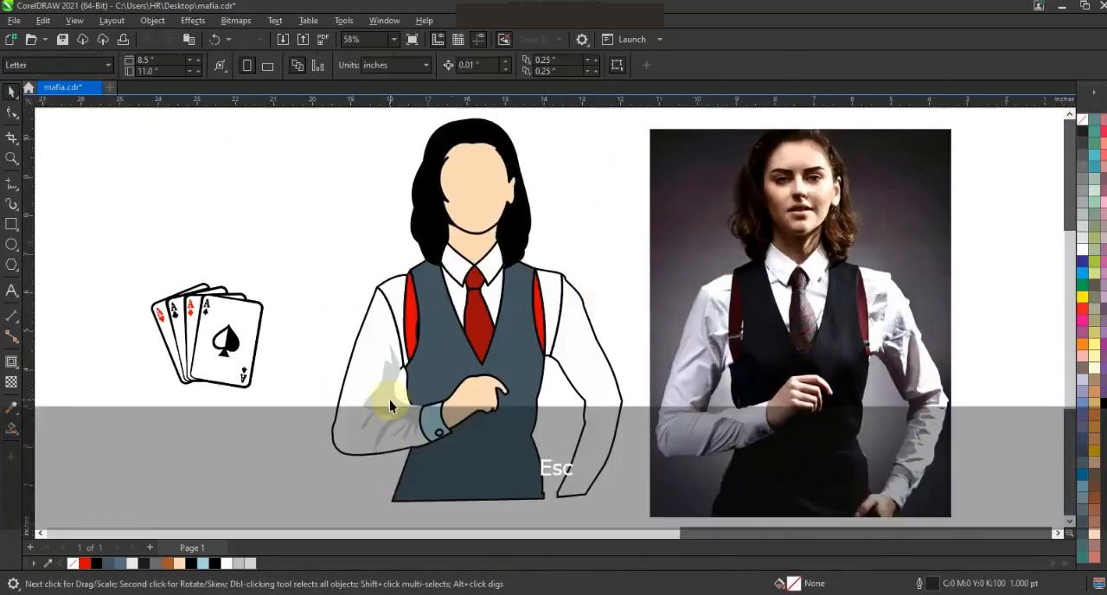
{"action": "right_click", "coordinate": [402, 404]}
Draw a freehand guide line inside the bent sleeve's outer edge from shoulder to cuff and smart-fill the strip beyond it.
{"action": "left_click", "coordinate": [443, 162]}
{"action": "left_click", "coordinate": [348, 363]}
{"action": "left_click", "coordinate": [307, 358]}
{"action": "left_click", "coordinate": [11, 183]}
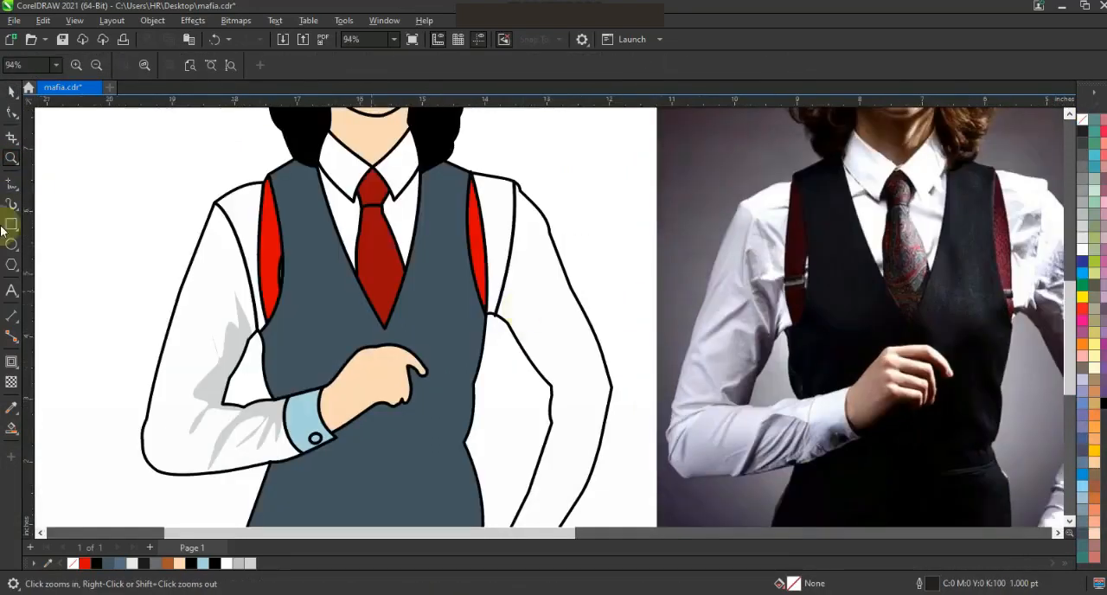
{"action": "scroll", "coordinate": [617, 407], "scroll_direction": "up", "scroll_amount": 3}
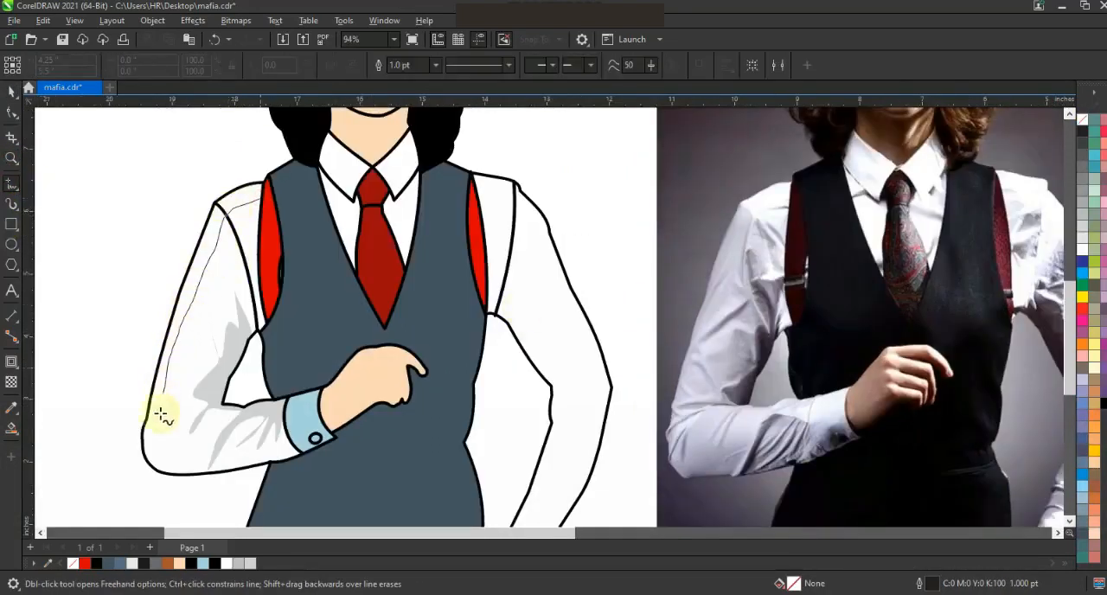
{"action": "left_click_drag", "start_coordinate": [307, 461], "coordinate": [309, 461]}
{"action": "left_click", "coordinate": [12, 429]}
{"action": "left_click", "coordinate": [199, 256]}
Extend the guide line's shoulder end to the red strap and smart-fill the strip on the shoulder.
{"action": "left_click", "coordinate": [248, 189]}
{"action": "key", "text": "ctrl+z"}
{"action": "left_click", "coordinate": [9, 115]}
{"action": "left_click", "coordinate": [261, 198]}
{"action": "left_click_drag", "start_coordinate": [262, 198], "coordinate": [266, 200]}
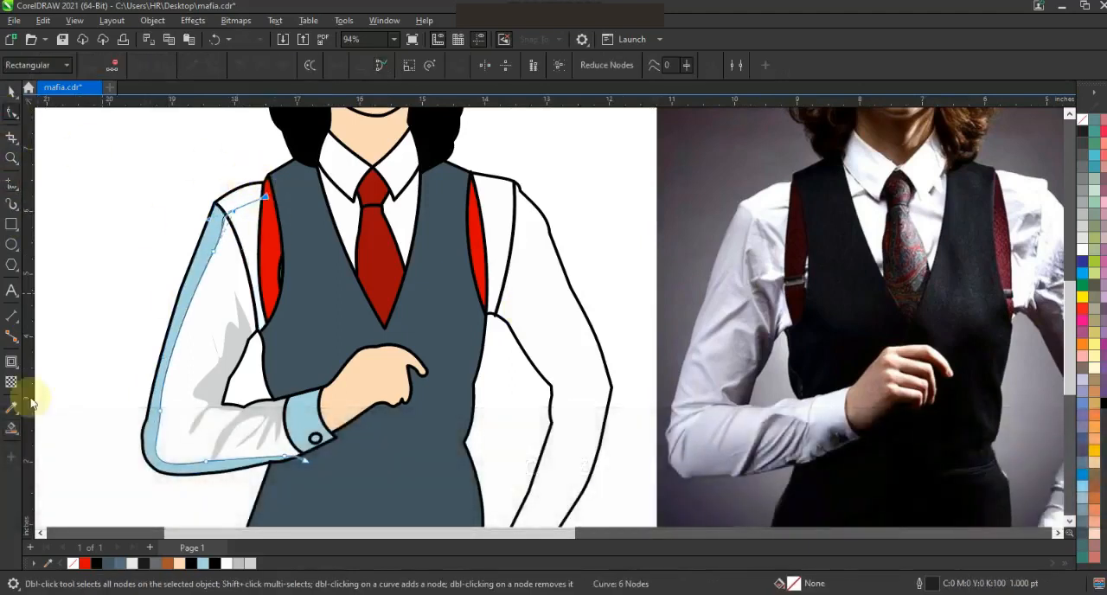
{"action": "left_click", "coordinate": [12, 428]}
{"action": "left_click", "coordinate": [238, 198]}
Recolour both sleeve edge strips light grey without outlines and delete the guide line.
{"action": "left_click", "coordinate": [12, 92]}
{"action": "left_click", "coordinate": [252, 257]}
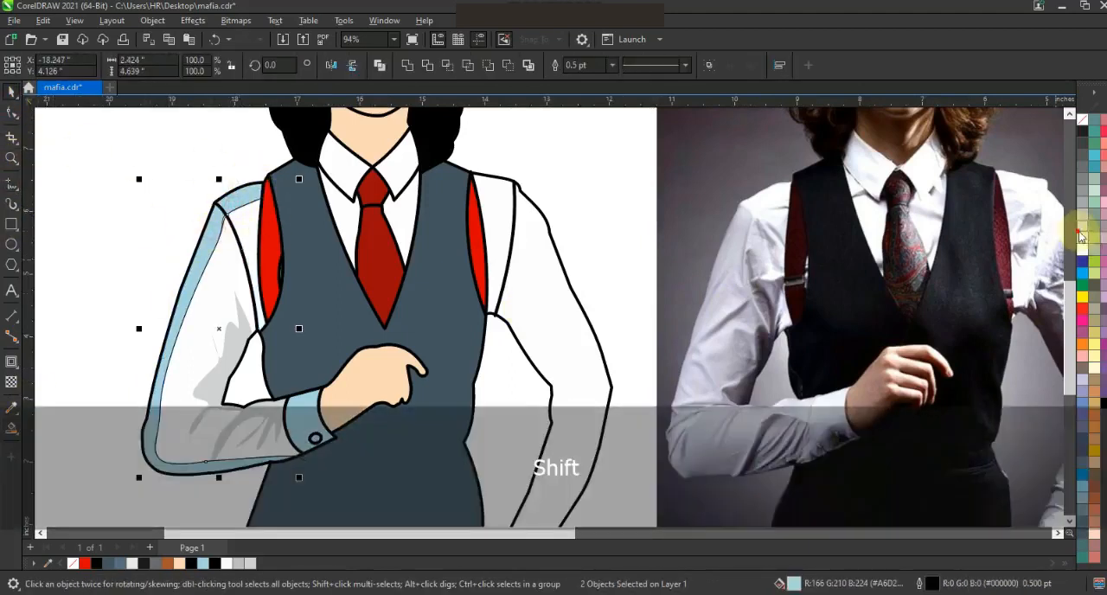
{"action": "left_click", "coordinate": [1079, 235]}
{"action": "right_click", "coordinate": [1082, 120]}
{"action": "left_click", "coordinate": [1041, 131]}
{"action": "key", "text": "Escape"}
{"action": "left_click", "coordinate": [309, 463]}
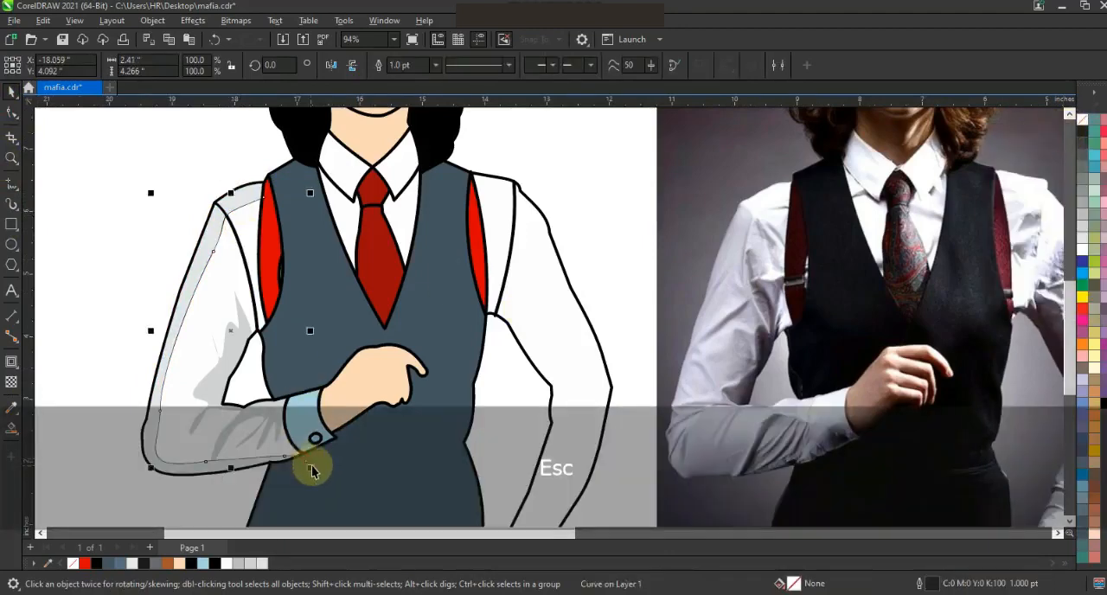
{"action": "key", "text": "Delete"}
Trace the fold shadows of the other sleeve on the reference photo as one freehand shape.
{"action": "key", "text": "F3"}
{"action": "key", "text": "F3"}
{"action": "key", "text": "Escape"}
{"action": "mouse_move", "coordinate": [743, 383]}
{"action": "left_mouse_down"}
{"action": "mouse_move", "coordinate": [635, 323]}
{"action": "mouse_move", "coordinate": [373, 143]}
{"action": "left_mouse_up"}
{"action": "key", "text": "shift+F2"}
{"action": "key", "text": "Escape"}
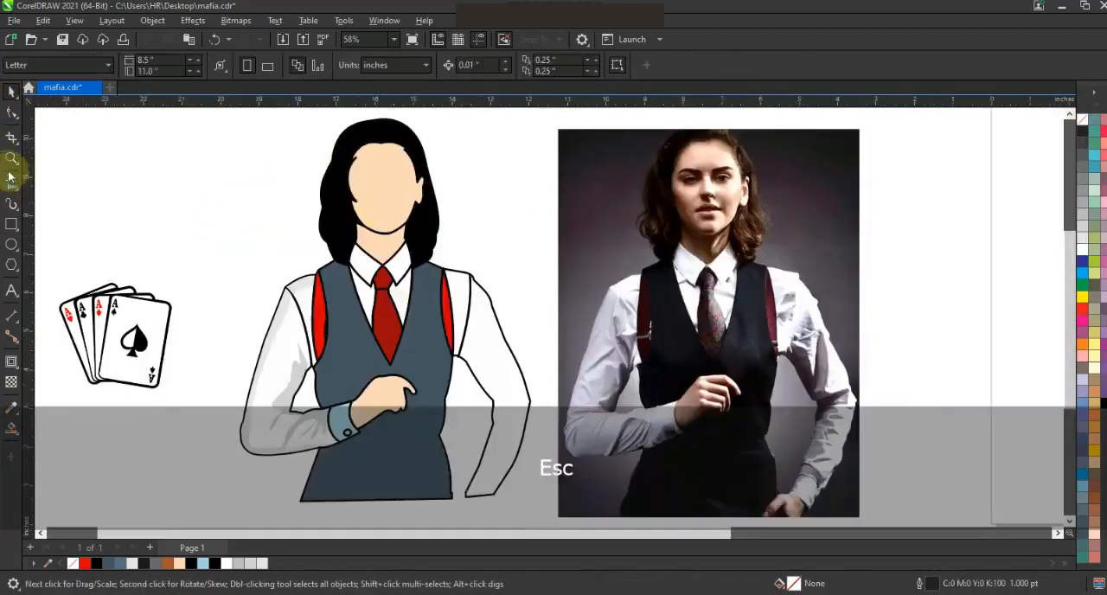
{"action": "left_click", "coordinate": [11, 181]}
{"action": "left_click_drag", "start_coordinate": [785, 363], "coordinate": [804, 358]}
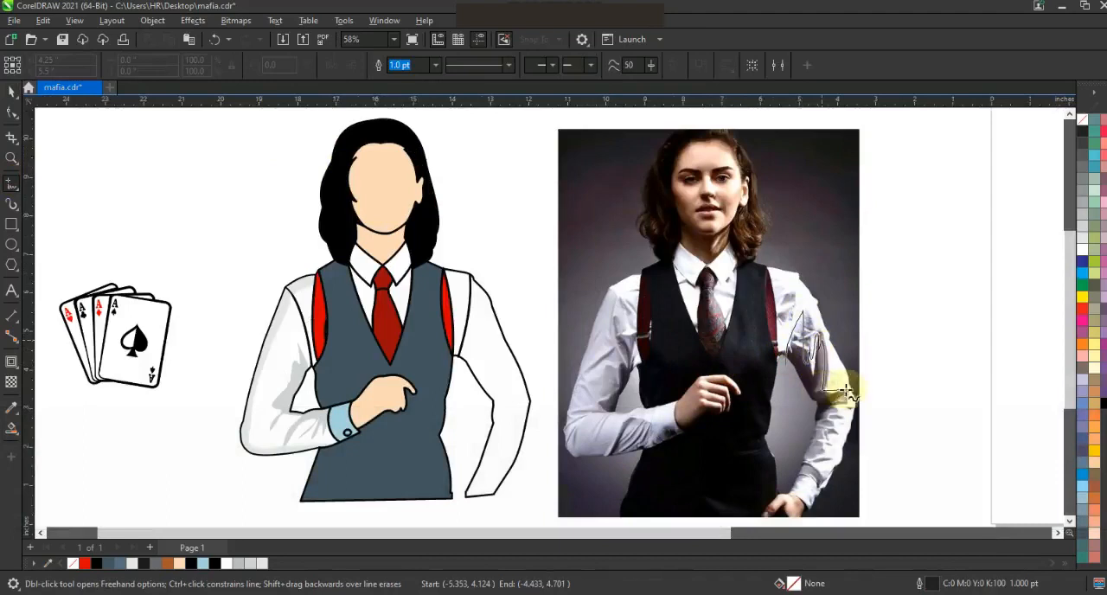
{"action": "left_click_drag", "start_coordinate": [799, 421], "coordinate": [801, 424]}
Move the traced outline onto the illustration's straight-hanging sleeve and smart-fill the area inside the sleeve with 10% black.
{"action": "left_click", "coordinate": [11, 91]}
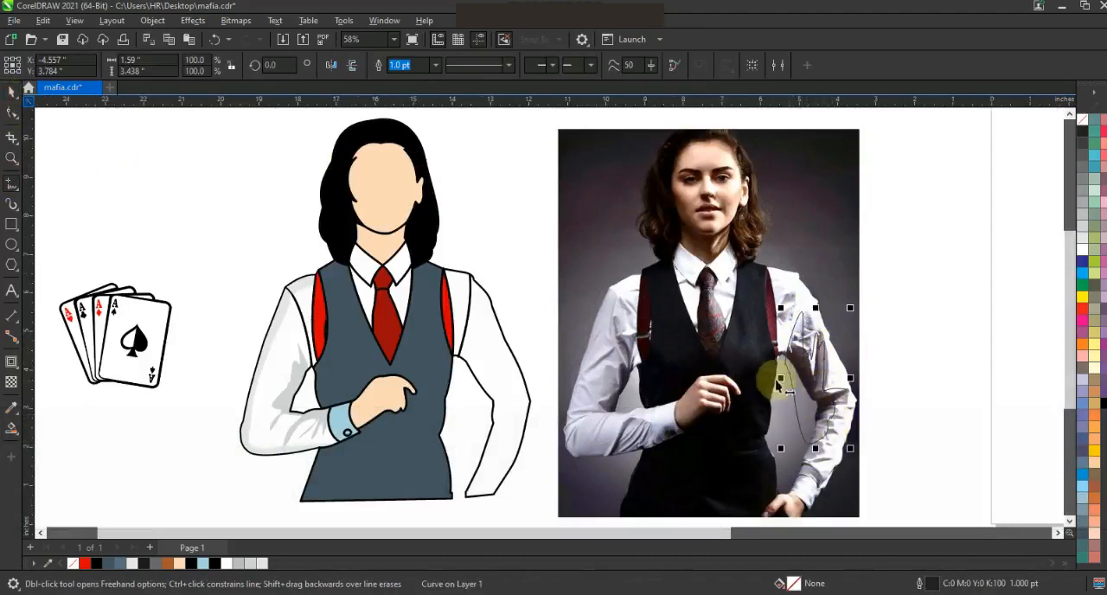
{"action": "left_click_drag", "start_coordinate": [766, 376], "coordinate": [517, 402]}
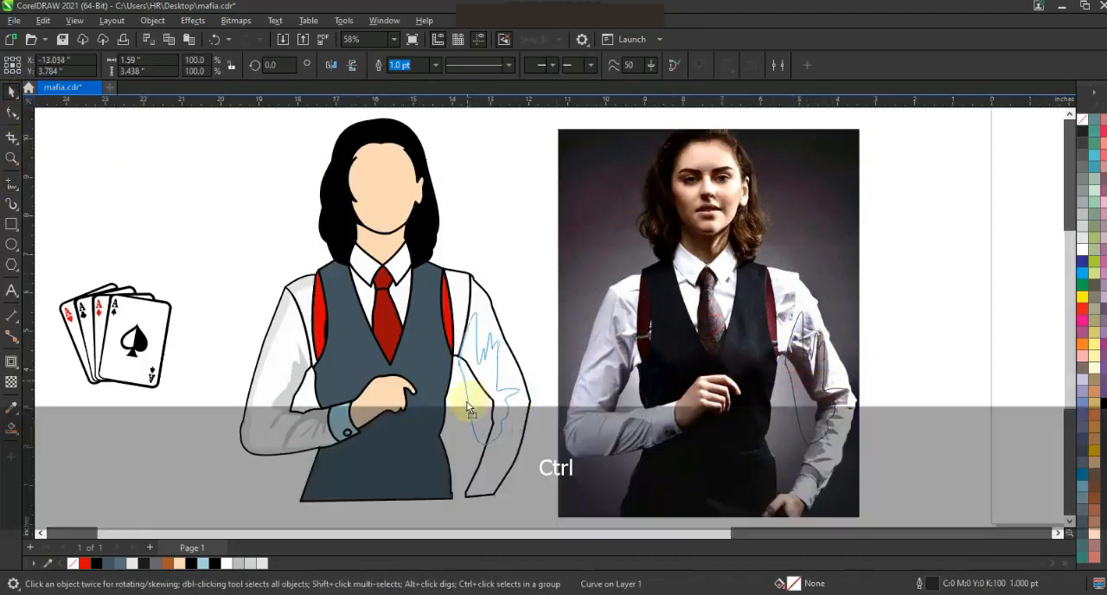
{"action": "left_click", "coordinate": [12, 428]}
{"action": "left_click", "coordinate": [481, 376]}
{"action": "left_click", "coordinate": [1082, 238]}
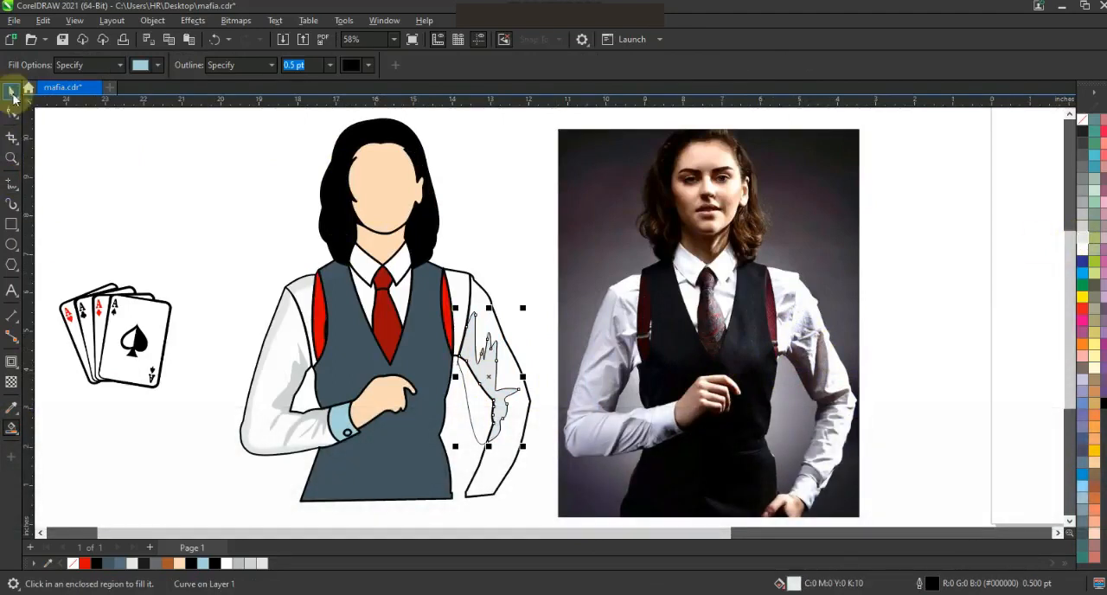
Delete the traced guide outline and remove the outline from the grey sleeve shadow.
{"action": "left_click", "coordinate": [11, 92]}
{"action": "key", "text": "Delete"}
{"action": "left_click", "coordinate": [493, 372]}
{"action": "right_click", "coordinate": [1082, 119]}
{"action": "left_click", "coordinate": [1066, 130]}
{"action": "left_click", "coordinate": [933, 188]}
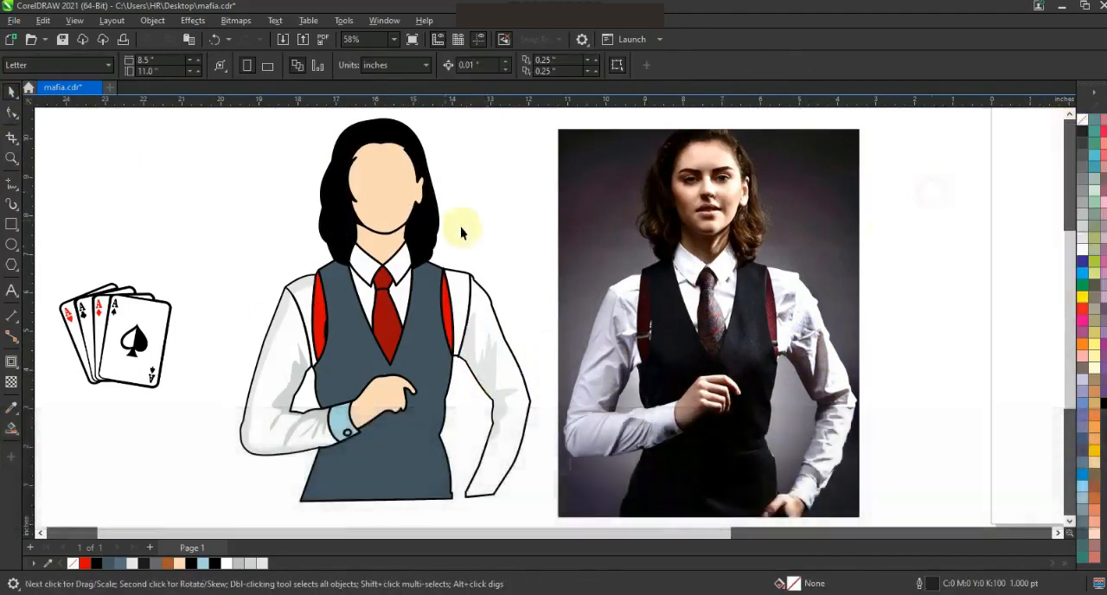
Draw a guide line down the shirt between the strap and the unshaded shoulder seam, curved to follow the seam.
{"action": "left_click", "coordinate": [11, 158]}
{"action": "left_click_drag", "start_coordinate": [259, 234], "coordinate": [646, 383]}
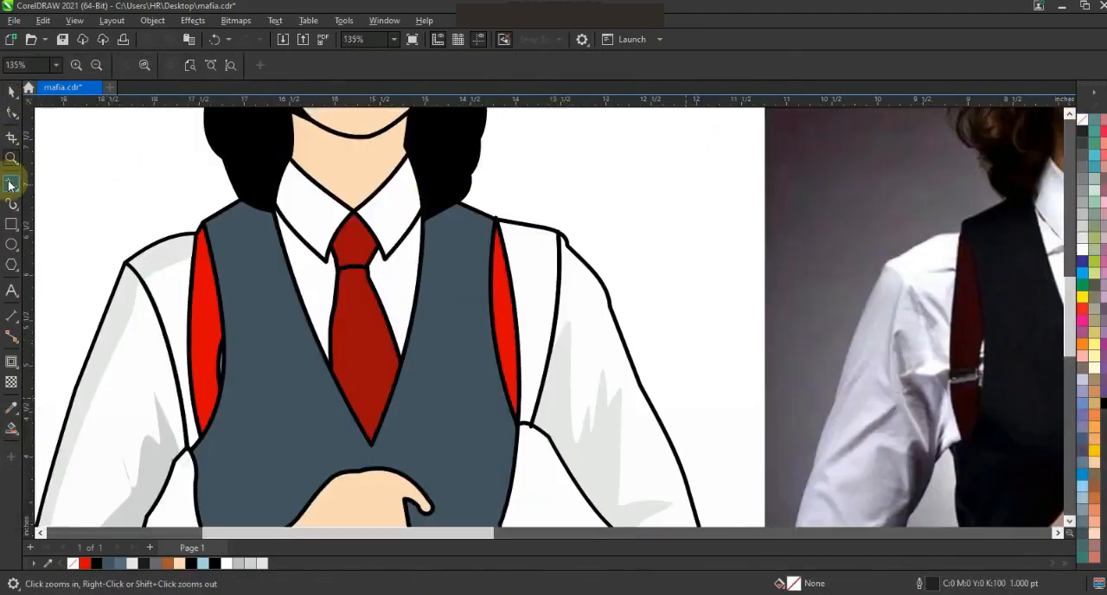
{"action": "left_click", "coordinate": [12, 183]}
{"action": "left_click", "coordinate": [524, 428]}
{"action": "left_click", "coordinate": [11, 113]}
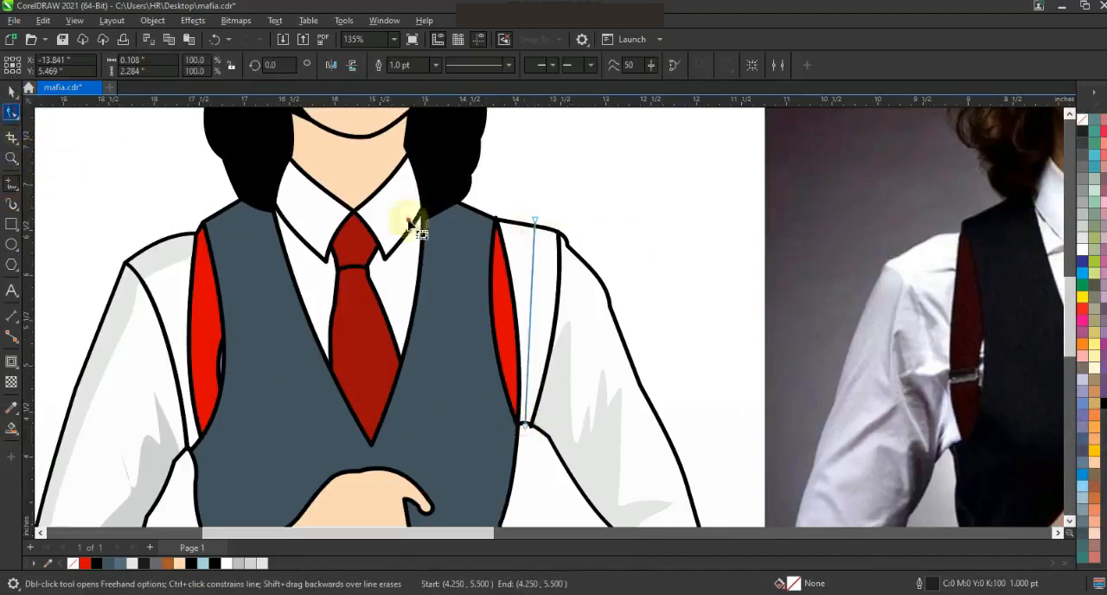
{"action": "left_click_drag", "start_coordinate": [534, 314], "coordinate": [541, 313]}
Smart-fill the strip between the guide line and the shoulder seam, delete the line and remove the strip's outline.
{"action": "left_click", "coordinate": [11, 427]}
{"action": "left_click", "coordinate": [545, 298]}
{"action": "left_click", "coordinate": [537, 223]}
{"action": "key", "text": "Delete"}
{"action": "left_click", "coordinate": [550, 255]}
{"action": "right_click", "coordinate": [1083, 120]}
{"action": "left_click", "coordinate": [779, 151]}
Draw a slanted guide line on the vest from the shoulder beside the hair to the hand, curved parallel to the neckline.
{"action": "key", "text": "Escape"}
{"action": "scroll", "coordinate": [649, 242], "scroll_direction": "down", "scroll_amount": 1}
{"action": "scroll", "coordinate": [615, 244], "scroll_direction": "down", "scroll_amount": 1}
{"action": "left_click_drag", "start_coordinate": [655, 427], "coordinate": [444, 119]}
{"action": "key", "text": "shift+F2"}
{"action": "key", "text": "Escape"}
{"action": "left_click", "coordinate": [11, 159]}
{"action": "mouse_move", "coordinate": [385, 228]}
{"action": "left_mouse_down"}
{"action": "mouse_move", "coordinate": [1072, 529]}
{"action": "mouse_move", "coordinate": [650, 338]}
{"action": "left_mouse_up"}
{"action": "right_click", "coordinate": [316, 202]}
{"action": "mouse_move", "coordinate": [311, 196]}
{"action": "left_mouse_down"}
{"action": "mouse_move", "coordinate": [423, 274]}
{"action": "mouse_move", "coordinate": [848, 476]}
{"action": "left_mouse_up"}
{"action": "left_click", "coordinate": [12, 184]}
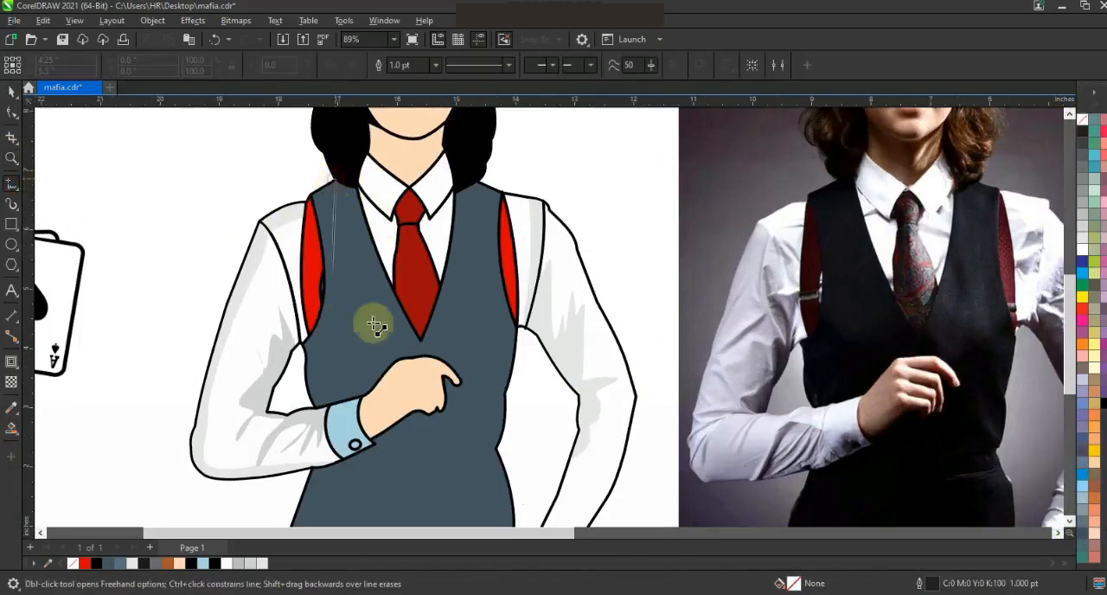
{"action": "left_click", "coordinate": [333, 183]}
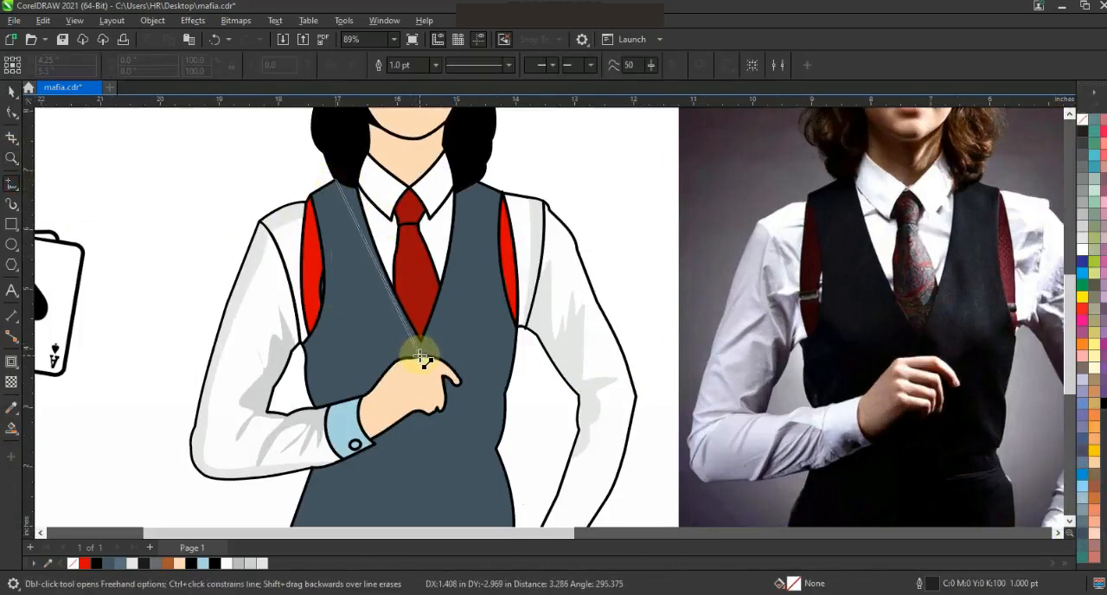
{"action": "left_click", "coordinate": [423, 357]}
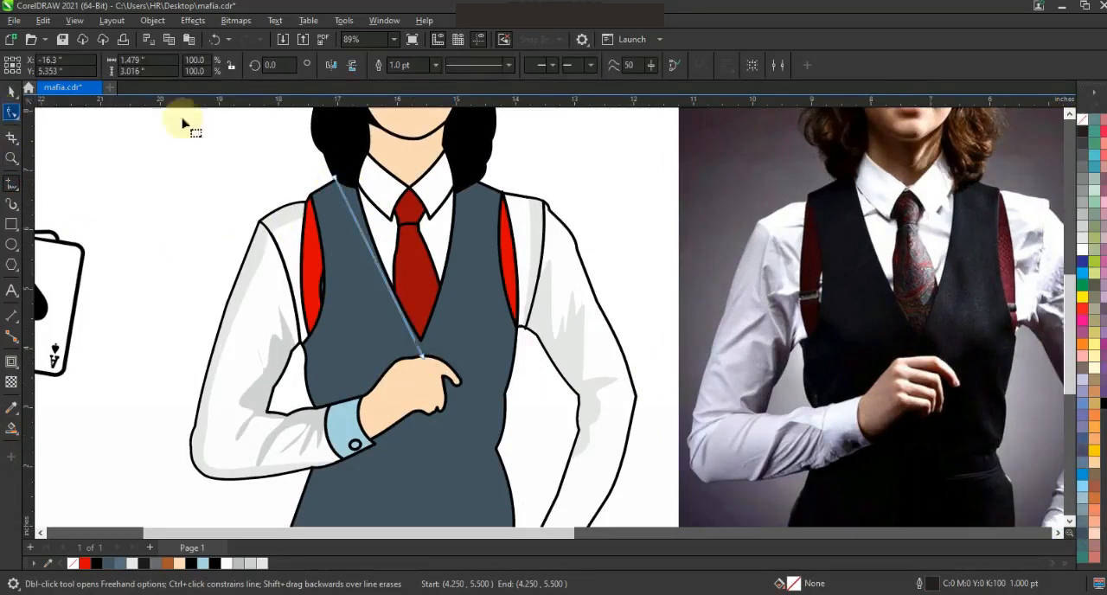
{"action": "key", "text": "F10"}
{"action": "mouse_move", "coordinate": [396, 308]}
{"action": "left_mouse_down"}
{"action": "mouse_move", "coordinate": [439, 370]}
{"action": "mouse_move", "coordinate": [388, 306]}
{"action": "left_mouse_up"}
Smart-fill the vest area between the guide line and the armhole, colour it a darkened slate blue and delete the line.
{"action": "left_click", "coordinate": [12, 424]}
{"action": "left_click", "coordinate": [373, 364]}
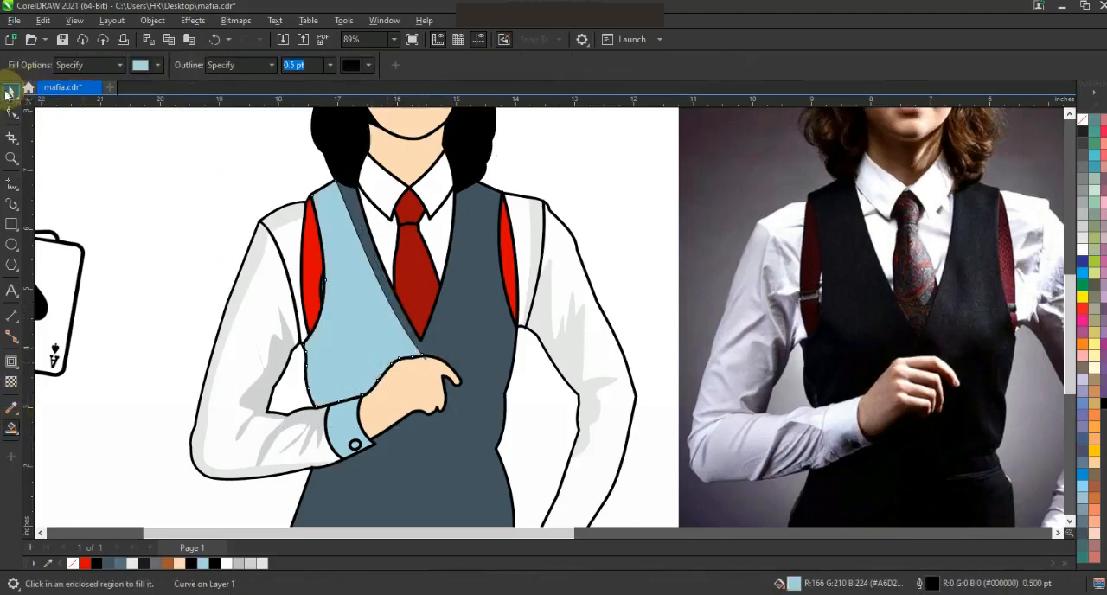
{"action": "left_click", "coordinate": [12, 91]}
{"action": "key", "text": "ctrl"}
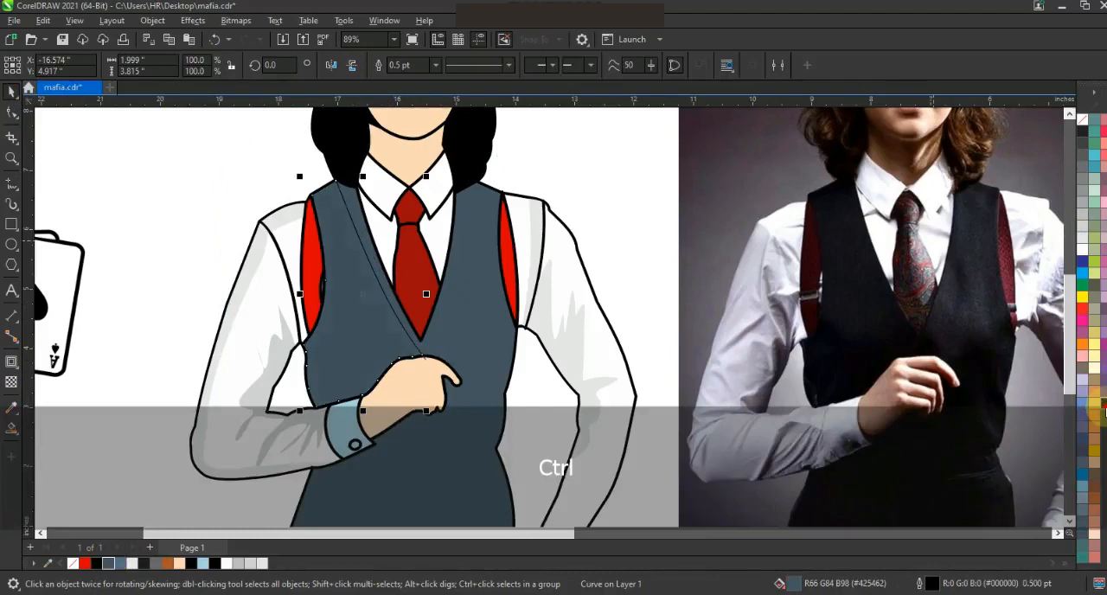
{"action": "key", "text": "Escape"}
{"action": "key", "text": "Delete"}
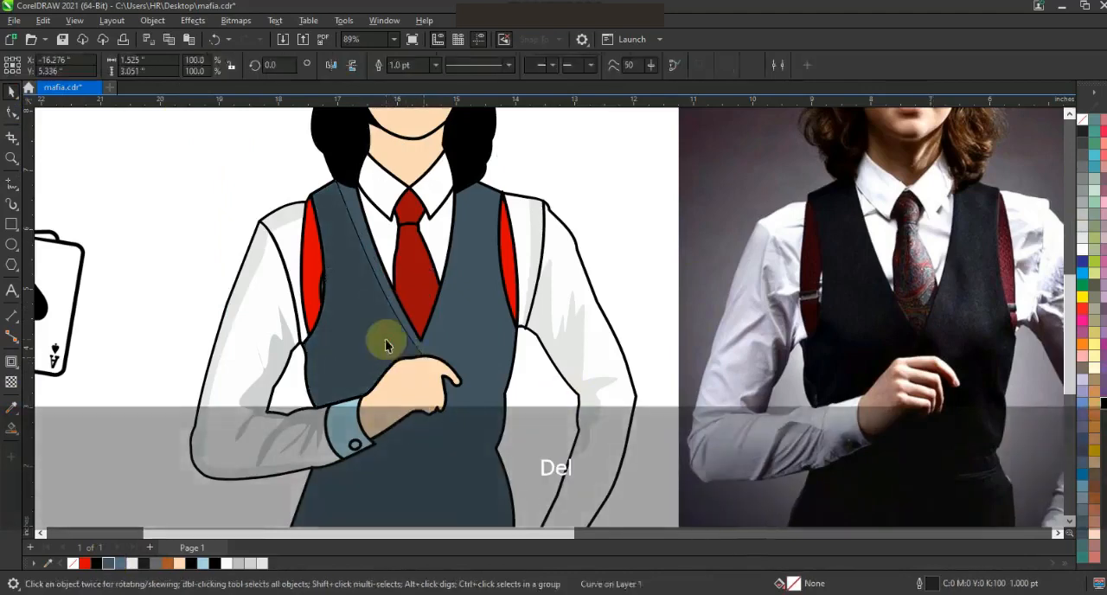
Draw an angled two-segment guide line across one collar piece, meeting at the point above the tie knot.
{"action": "key", "text": "F3"}
{"action": "key", "text": "shift+F2"}
{"action": "key", "text": "Escape"}
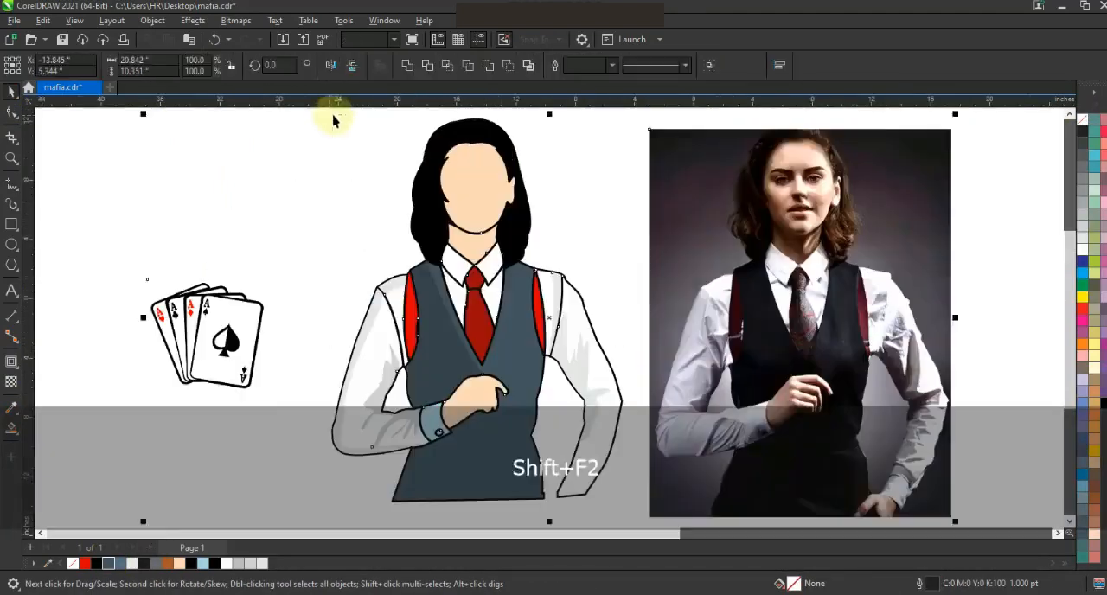
{"action": "left_click_drag", "start_coordinate": [947, 459], "coordinate": [983, 474]}
{"action": "mouse_move", "coordinate": [183, 142]}
{"action": "left_mouse_down"}
{"action": "mouse_move", "coordinate": [336, 215]}
{"action": "mouse_move", "coordinate": [522, 283]}
{"action": "left_mouse_up"}
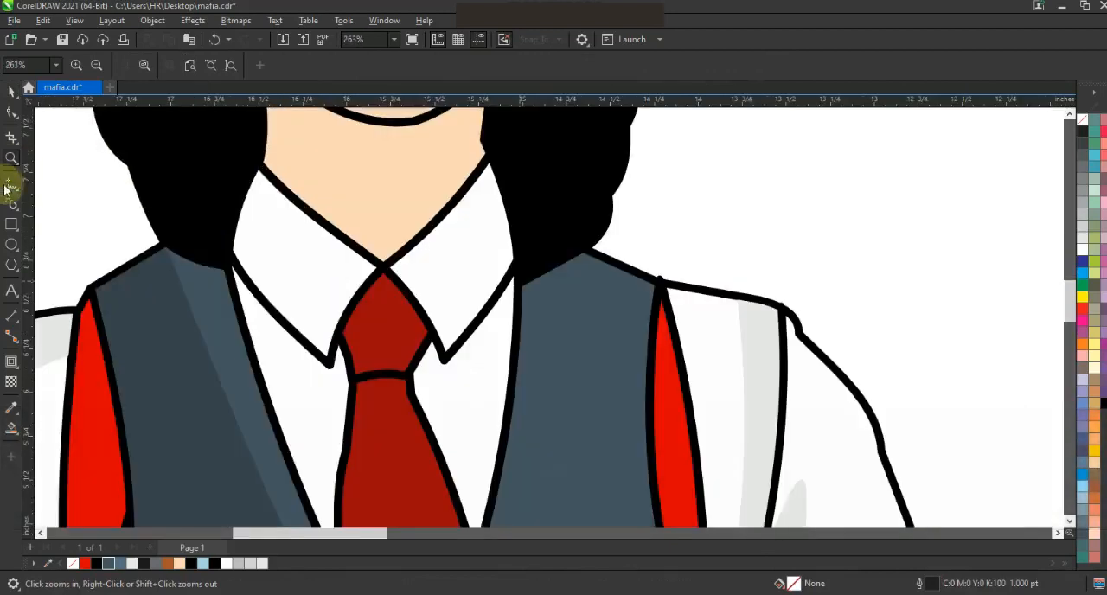
{"action": "left_click", "coordinate": [11, 184]}
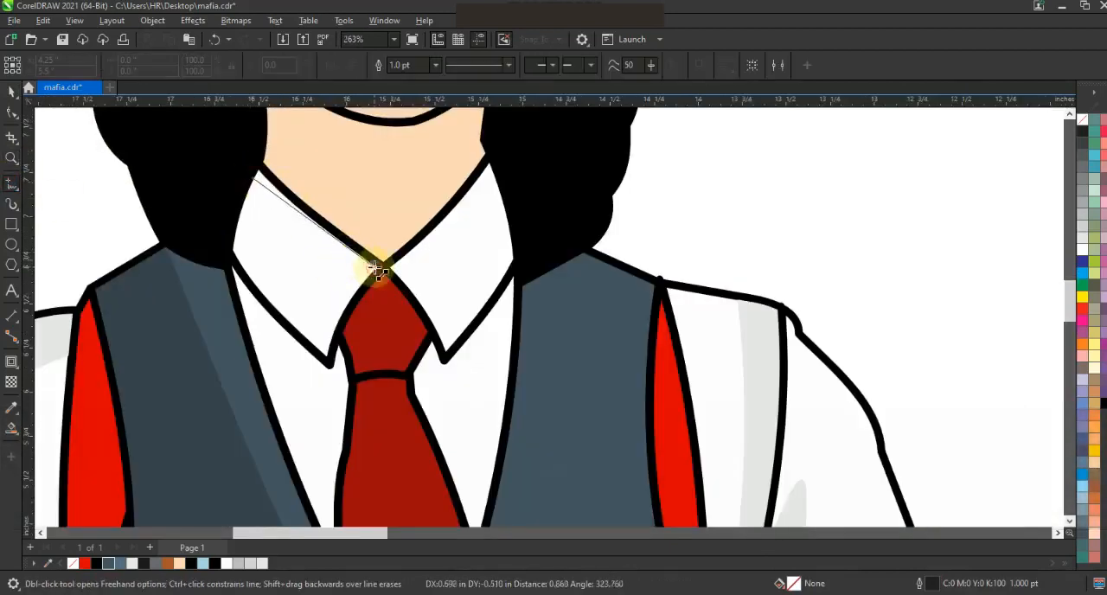
{"action": "double_click", "coordinate": [372, 266]}
{"action": "left_click", "coordinate": [278, 315]}
{"action": "key", "text": "F10"}
{"action": "left_click_drag", "start_coordinate": [167, 145], "coordinate": [452, 365]}
Mirror a copy of the collar guide line onto the other collar piece and smart-fill the edge areas of both pieces.
{"action": "key", "text": "Escape"}
{"action": "left_click", "coordinate": [11, 91]}
{"action": "left_click_drag", "start_coordinate": [223, 250], "coordinate": [506, 277]}
{"action": "left_click", "coordinate": [411, 281]}
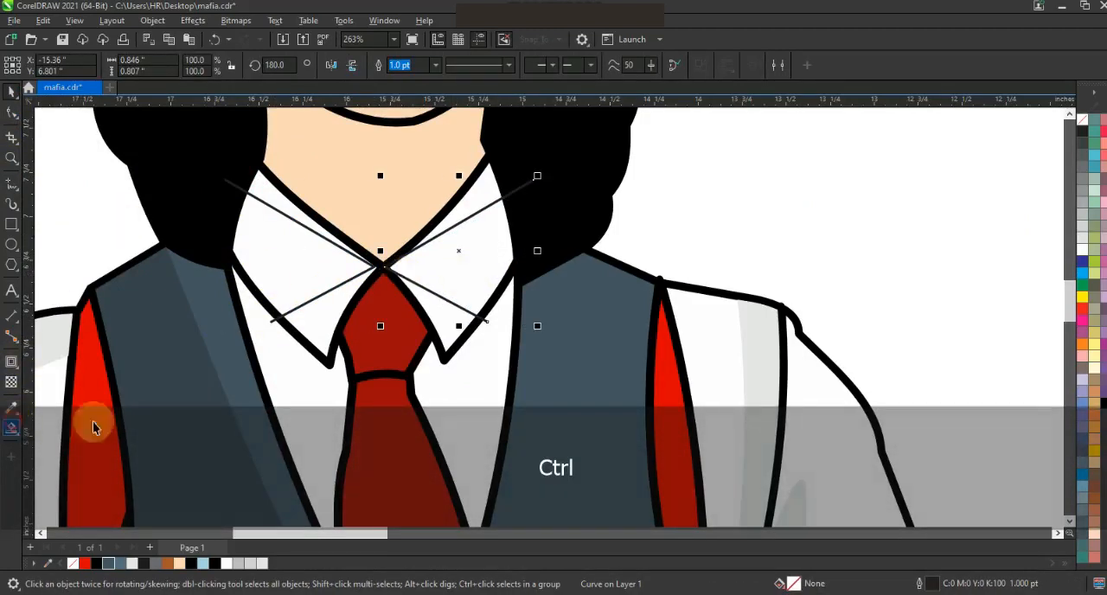
{"action": "left_click", "coordinate": [12, 426]}
{"action": "left_click", "coordinate": [439, 321]}
{"action": "left_click", "coordinate": [462, 209]}
{"action": "left_click", "coordinate": [297, 222]}
{"action": "left_click", "coordinate": [327, 316]}
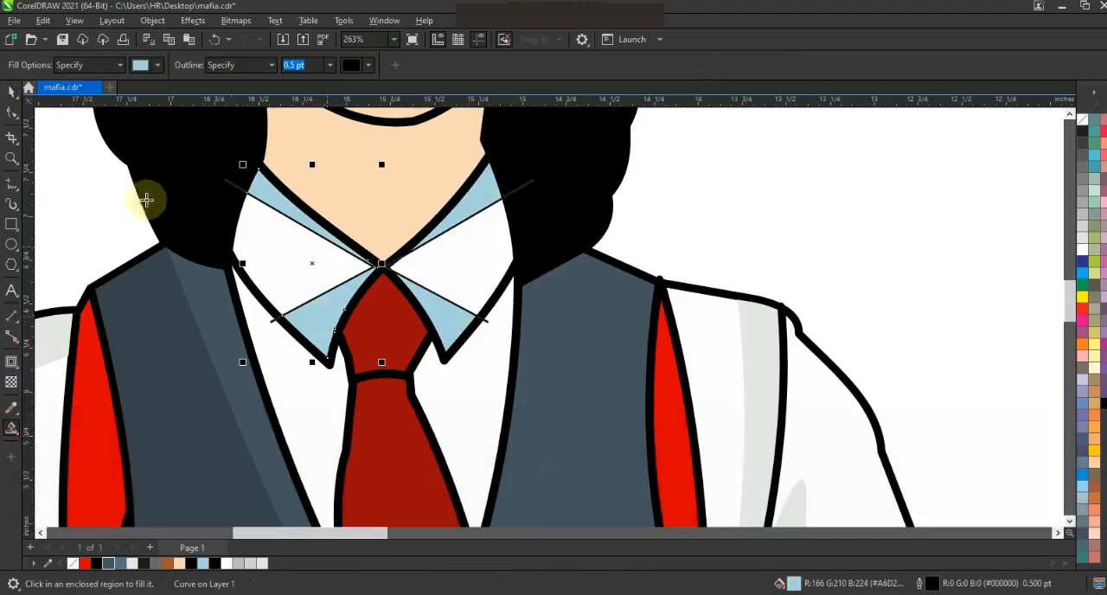
Delete both collar guide lines and recolour the collar edge shapes 10% black without outlines.
{"action": "left_click", "coordinate": [13, 92]}
{"action": "key", "text": "Escape"}
{"action": "left_click", "coordinate": [527, 185]}
{"action": "key", "text": "Delete"}
{"action": "left_click", "coordinate": [237, 186]}
{"action": "key", "text": "Delete"}
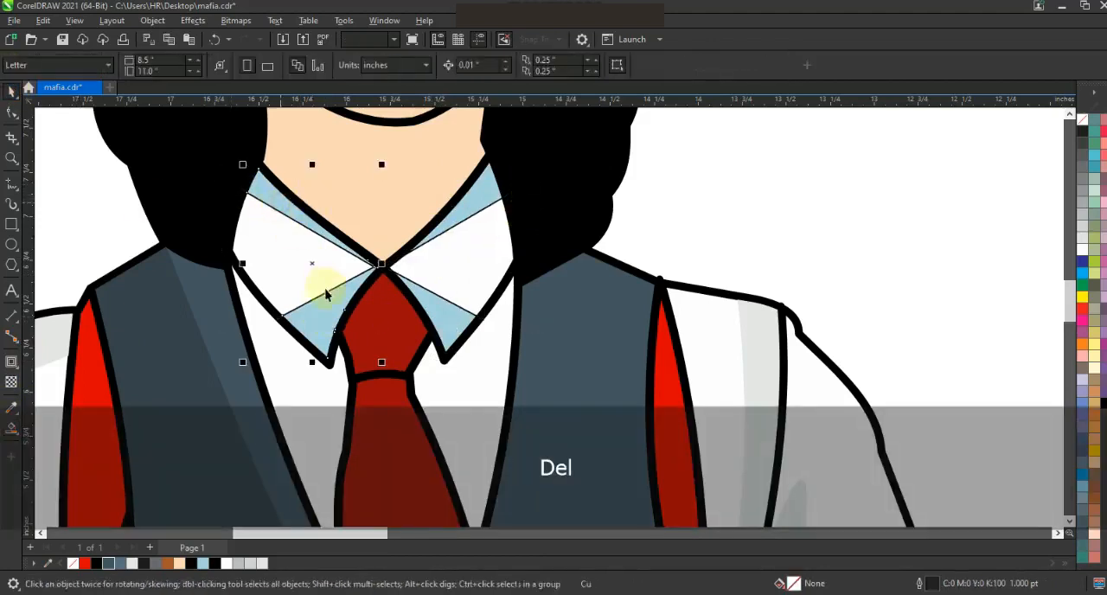
{"action": "left_click", "coordinate": [326, 295]}
{"action": "left_click", "coordinate": [1081, 237]}
{"action": "right_click", "coordinate": [1081, 118]}
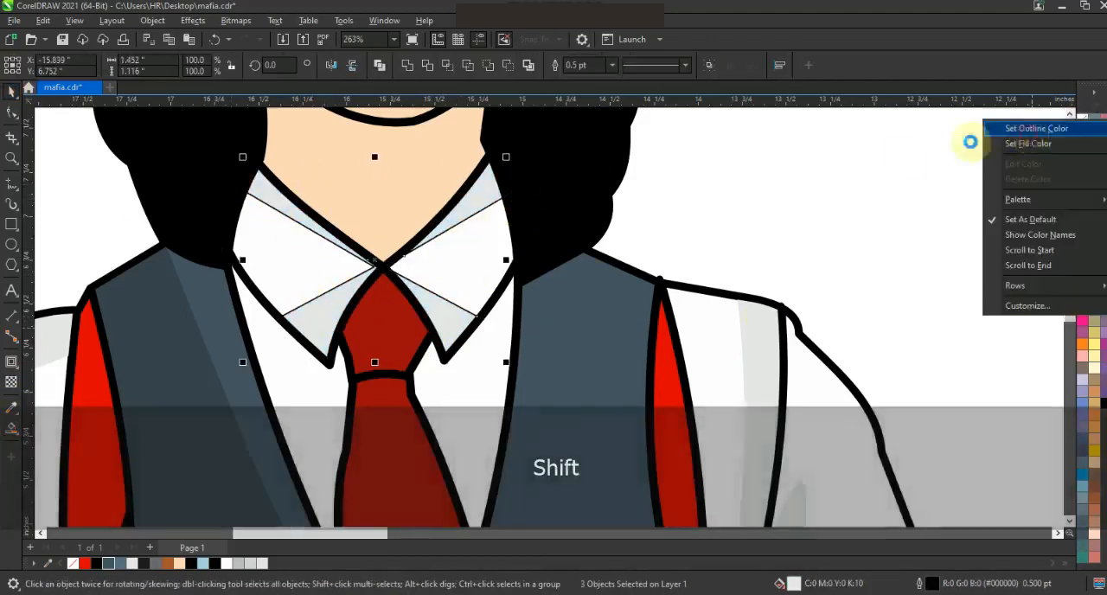
{"action": "left_click", "coordinate": [970, 141]}
Draw a freehand shadow outline on the vest around the hand, cuff and forearm.
{"action": "key", "text": "F3"}
{"action": "key", "text": "F3"}
{"action": "key", "text": "F3"}
{"action": "key", "text": "Escape"}
{"action": "left_click_drag", "start_coordinate": [886, 409], "coordinate": [915, 423]}
{"action": "key", "text": "shift+F2"}
{"action": "key", "text": "Escape"}
{"action": "left_click", "coordinate": [13, 158]}
{"action": "mouse_move", "coordinate": [235, 358]}
{"action": "left_mouse_down"}
{"action": "mouse_move", "coordinate": [531, 459]}
{"action": "mouse_move", "coordinate": [577, 458]}
{"action": "left_mouse_up"}
{"action": "left_click", "coordinate": [12, 183]}
{"action": "mouse_move", "coordinate": [278, 299]}
{"action": "left_mouse_down"}
{"action": "mouse_move", "coordinate": [359, 286]}
{"action": "mouse_move", "coordinate": [485, 204]}
{"action": "mouse_move", "coordinate": [564, 219]}
{"action": "left_mouse_up"}
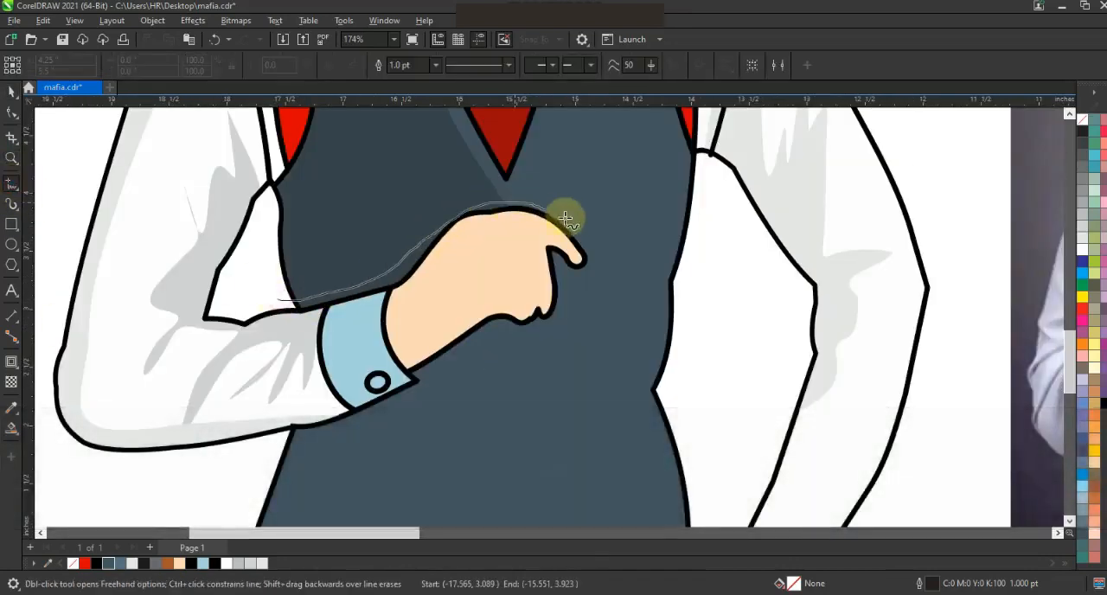
{"action": "left_click_drag", "start_coordinate": [278, 460], "coordinate": [252, 465]}
Smart-fill the strip between the freehand outline and the hand and cuff, and colour it a darkened slate blue (#353E47).
{"action": "left_click", "coordinate": [12, 427]}
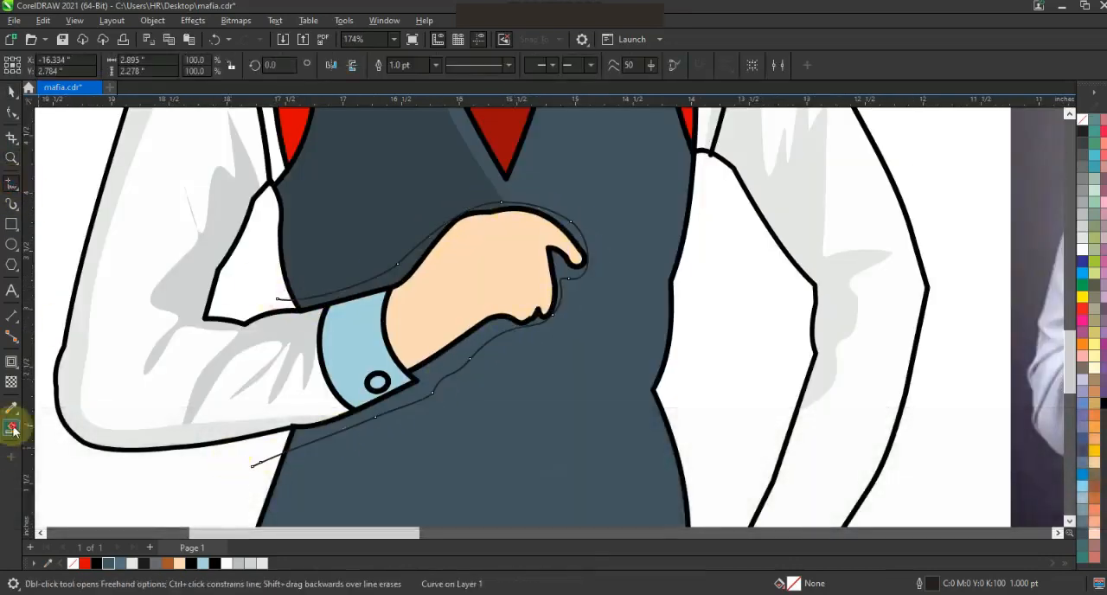
{"action": "left_click", "coordinate": [337, 423]}
{"action": "left_click", "coordinate": [12, 91]}
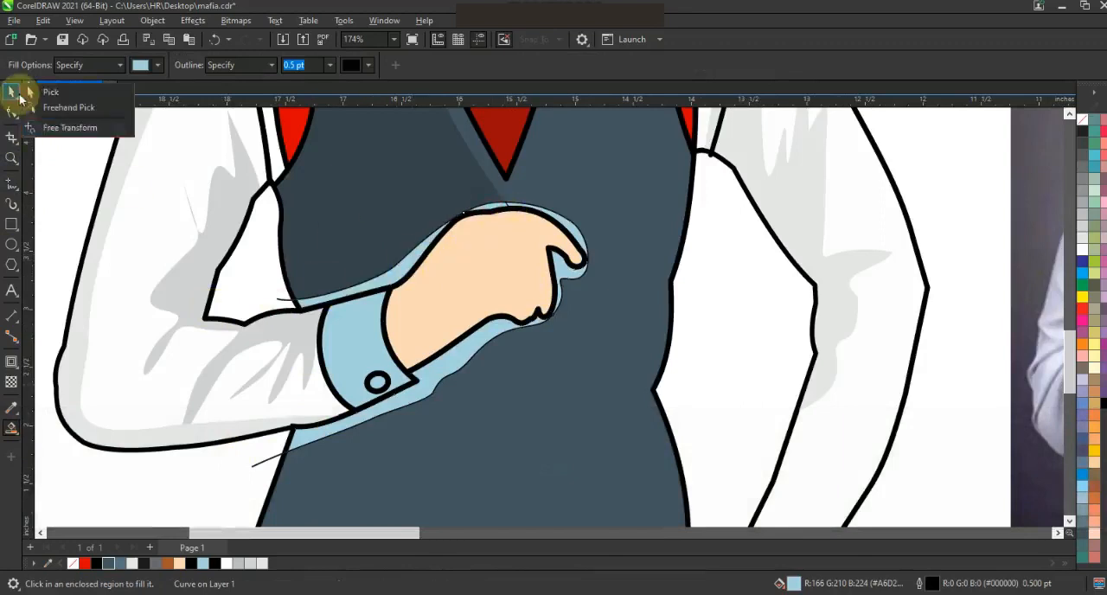
{"action": "left_click", "coordinate": [403, 248]}
{"action": "left_click", "coordinate": [571, 227], "text": "shift"}
{"action": "left_click", "coordinate": [407, 64]}
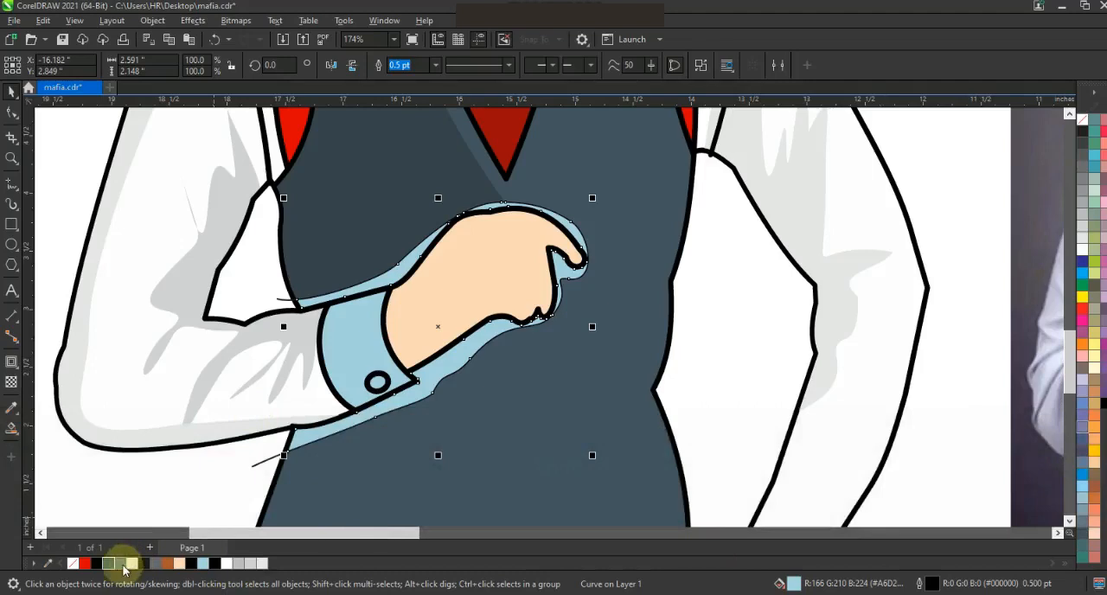
{"action": "left_click", "coordinate": [122, 563]}
{"action": "left_click", "coordinate": [1104, 409], "text": "ctrl"}
Delete the freehand guide around the hand and remove the outline from the hand's shadow shape.
{"action": "key", "text": "Escape"}
{"action": "left_click", "coordinate": [285, 300]}
{"action": "key", "text": "Delete"}
{"action": "left_click", "coordinate": [349, 292]}
{"action": "right_click", "coordinate": [1082, 119]}
{"action": "scroll", "coordinate": [607, 201], "scroll_direction": "down", "scroll_amount": 2}
{"action": "key", "text": "Escape"}
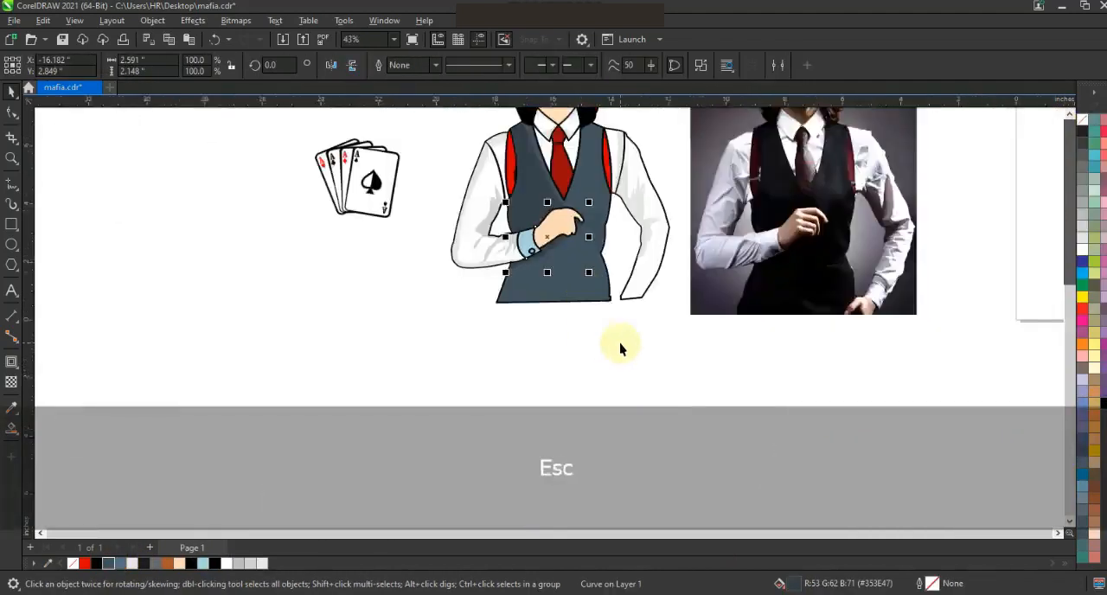
Draw a straight guide line lengthwise through the tie, from above the knot to below the tip.
{"action": "scroll", "coordinate": [620, 344], "scroll_direction": "down", "scroll_amount": 1}
{"action": "left_click_drag", "start_coordinate": [809, 359], "coordinate": [387, 146]}
{"action": "key", "text": "shift+F2"}
{"action": "key", "text": "Escape"}
{"action": "left_click", "coordinate": [12, 159]}
{"action": "left_click", "coordinate": [527, 329]}
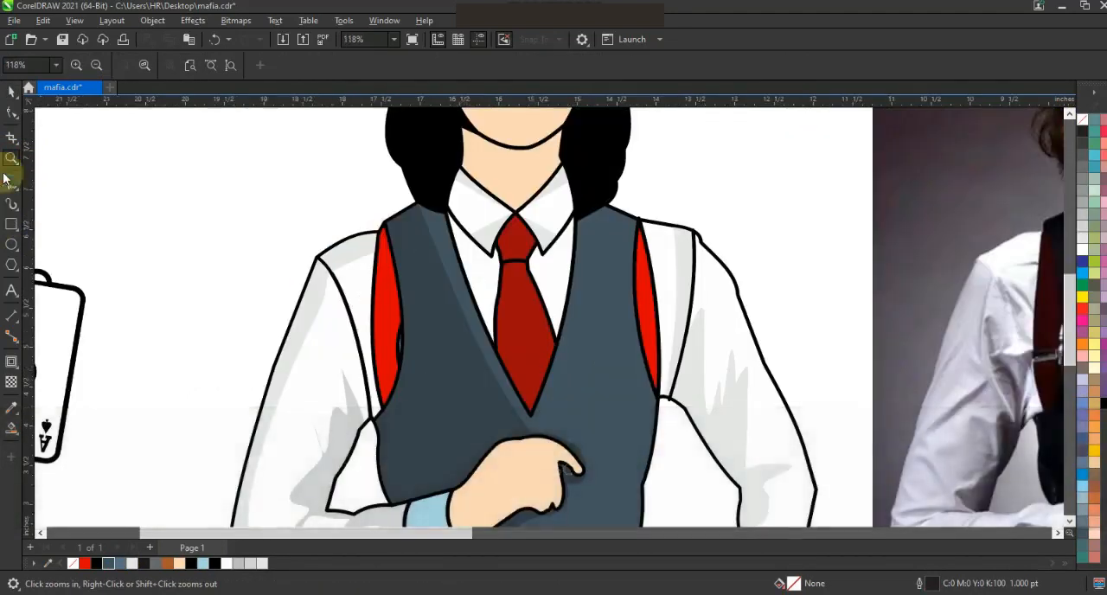
{"action": "key", "text": "F5"}
{"action": "left_click", "coordinate": [512, 201]}
{"action": "left_click", "coordinate": [531, 430]}
Smart-fill one half of the tie and its knot along the guide line, and colour both dark red (#840E0E).
{"action": "left_click", "coordinate": [12, 428]}
{"action": "left_click", "coordinate": [512, 293]}
{"action": "left_click", "coordinate": [509, 245]}
{"action": "left_click", "coordinate": [12, 92]}
{"action": "left_click", "coordinate": [508, 354], "text": "shift"}
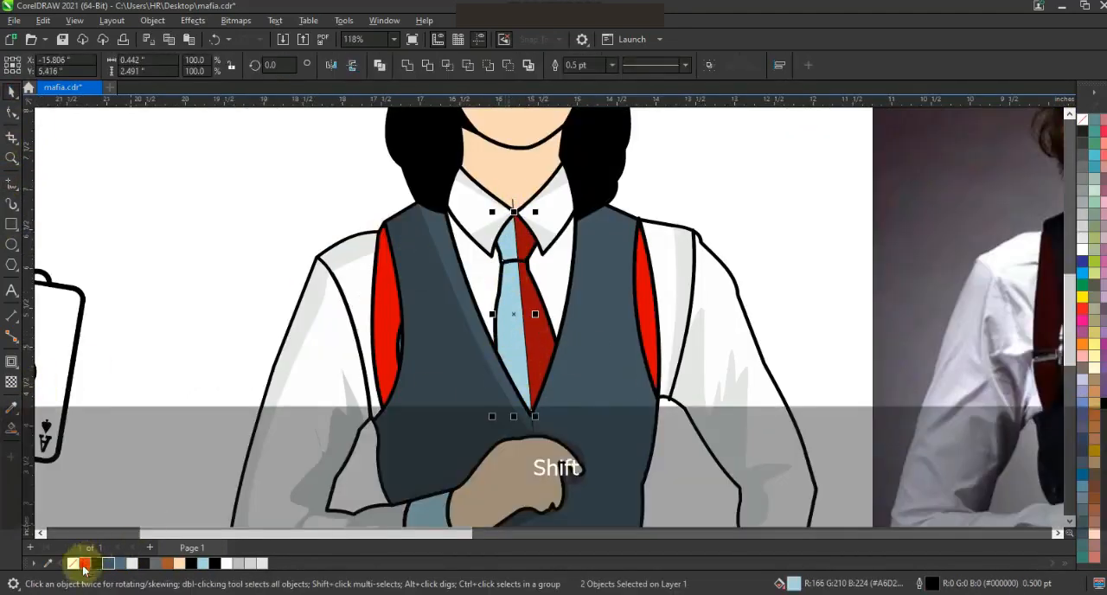
{"action": "left_click", "coordinate": [1103, 411]}
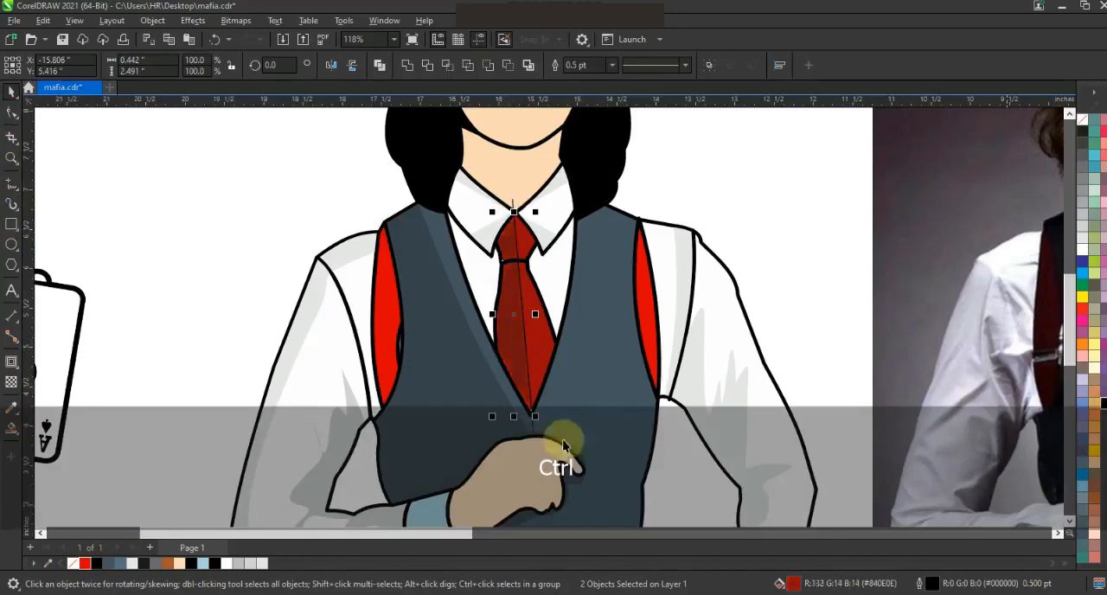
Delete the tie's guide line and remove the outlines from the two dark red shadow shapes.
{"action": "left_click", "coordinate": [533, 422]}
{"action": "key", "text": "Delete"}
{"action": "left_click", "coordinate": [517, 346]}
{"action": "left_click", "coordinate": [511, 249], "text": "shift"}
{"action": "right_click", "coordinate": [1082, 119]}
{"action": "left_click", "coordinate": [1068, 129]}
{"action": "left_click", "coordinate": [741, 143]}
{"action": "key", "text": "F3"}
{"action": "key", "text": "Escape"}
Draw a V-shaped guide from collar to collar across the shirt front and tie, and convert its segments to curves.
{"action": "left_click", "coordinate": [13, 157]}
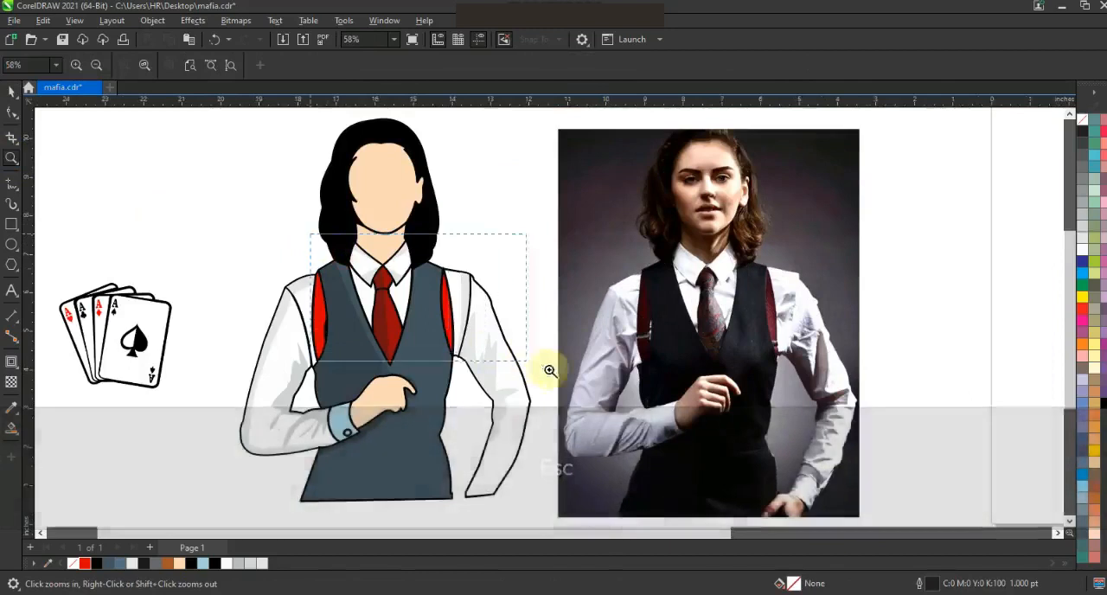
{"action": "left_click_drag", "start_coordinate": [536, 367], "coordinate": [582, 376]}
{"action": "left_click", "coordinate": [12, 184]}
{"action": "left_click", "coordinate": [288, 202]}
{"action": "double_click", "coordinate": [342, 354]}
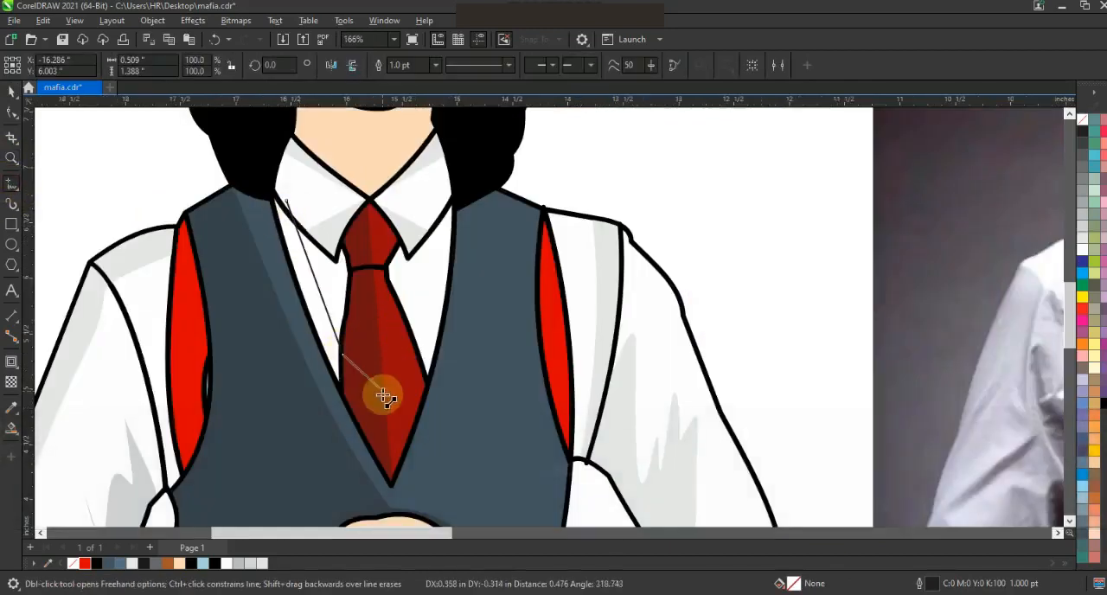
{"action": "left_click", "coordinate": [437, 216]}
{"action": "left_click", "coordinate": [13, 117]}
{"action": "left_click_drag", "start_coordinate": [212, 139], "coordinate": [518, 443]}
{"action": "left_click", "coordinate": [213, 66]}
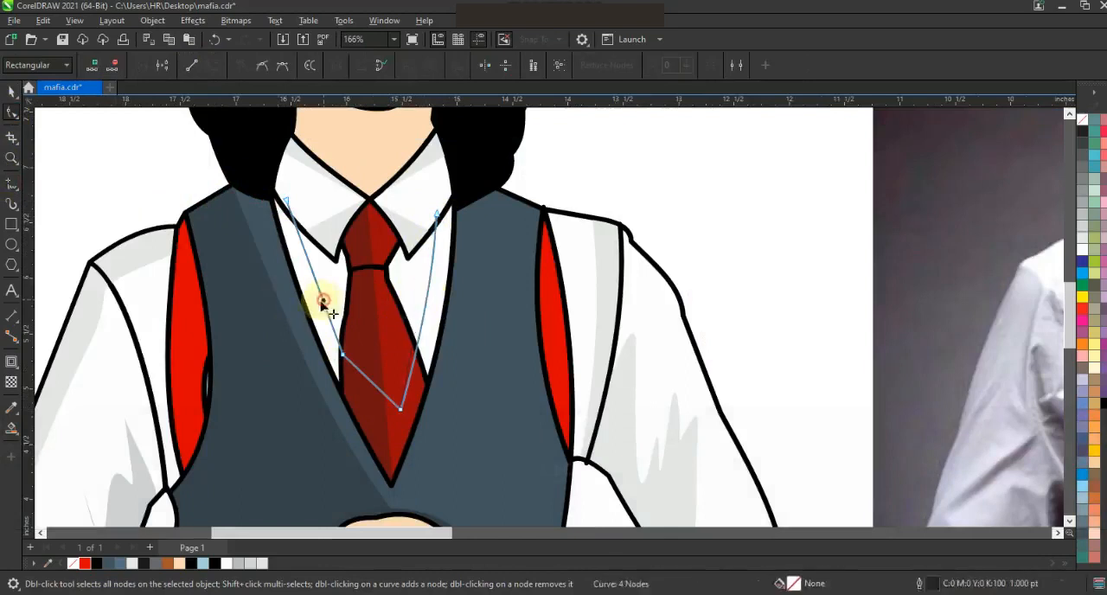
Smart-fill the shirt strips along both sides of the vest neckline and colour them 30% black.
{"action": "left_click", "coordinate": [11, 427]}
{"action": "left_click", "coordinate": [330, 344]}
{"action": "left_click", "coordinate": [12, 92]}
{"action": "left_click", "coordinate": [330, 348], "text": "shift"}
{"action": "left_click", "coordinate": [1082, 214]}
Remove the outlines from the shirt strips and delete the V-shaped guide.
{"action": "right_click", "coordinate": [1081, 120]}
{"action": "key", "text": "Escape"}
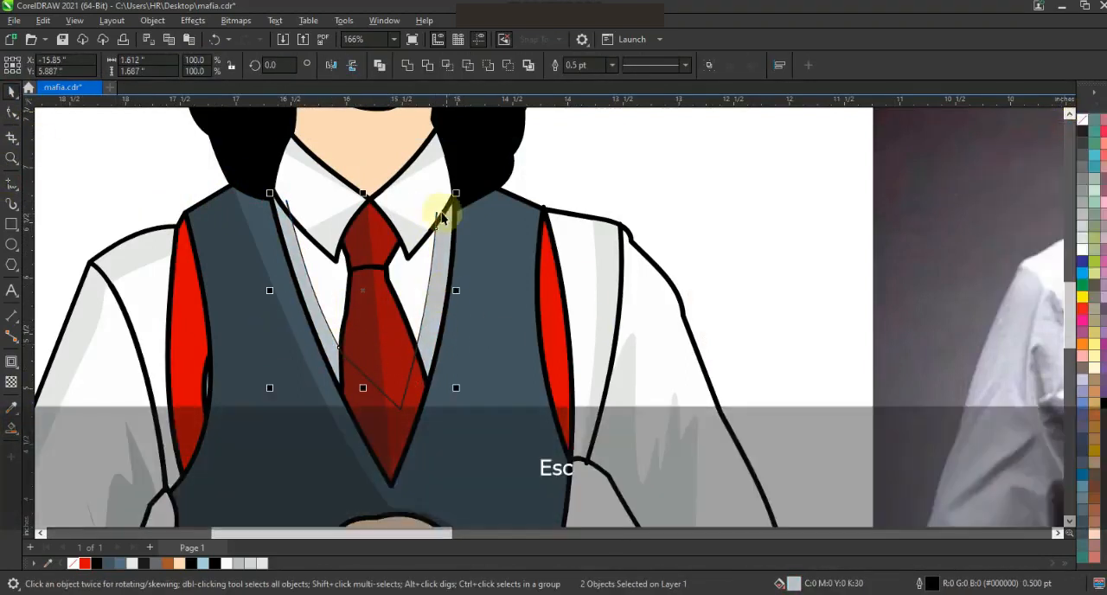
{"action": "key", "text": "Delete"}
Save the drawing.
{"action": "scroll", "coordinate": [363, 268], "scroll_direction": "down", "scroll_amount": 5}
{"action": "key", "text": "Escape"}
{"action": "scroll", "coordinate": [640, 266], "scroll_direction": "up", "scroll_amount": 1}
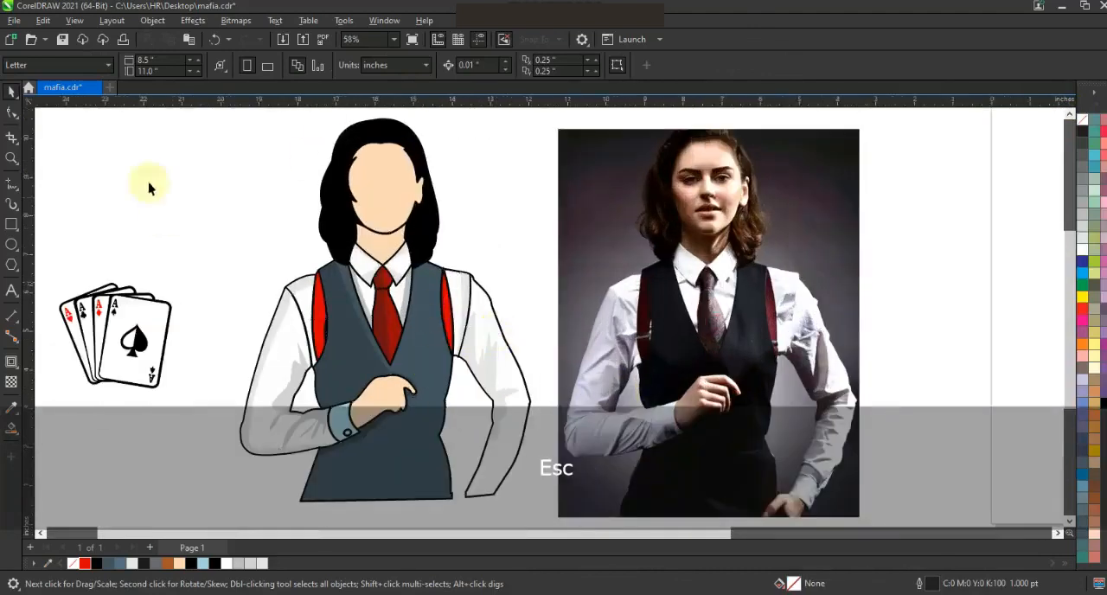
{"action": "left_click", "coordinate": [10, 158]}
{"action": "key", "text": "ctrl+s"}
Draw a curved guide line down the vest beside the right-hand armhole, from the shoulder to the side edge below it.
{"action": "left_click_drag", "start_coordinate": [627, 496], "coordinate": [632, 498]}
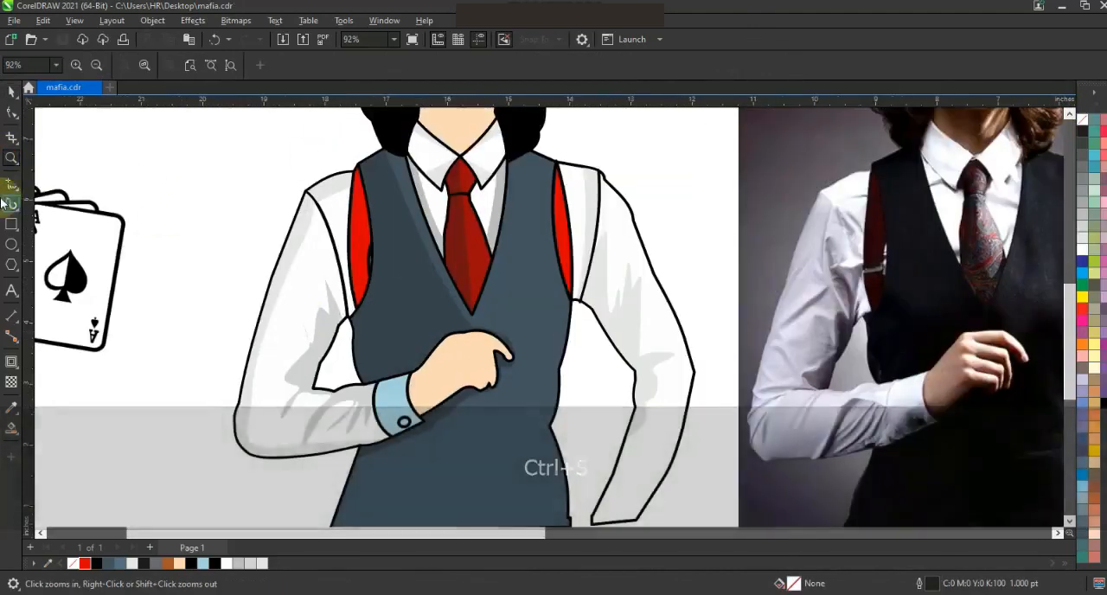
{"action": "left_click", "coordinate": [11, 184]}
{"action": "left_click", "coordinate": [544, 151]}
{"action": "left_click", "coordinate": [559, 367]}
{"action": "left_click", "coordinate": [11, 112]}
{"action": "left_click", "coordinate": [562, 366]}
Smart-fill the vest strip between the curved guide and the armhole, and colour it a darkened slate blue (#3C4A55).
{"action": "left_click", "coordinate": [11, 427]}
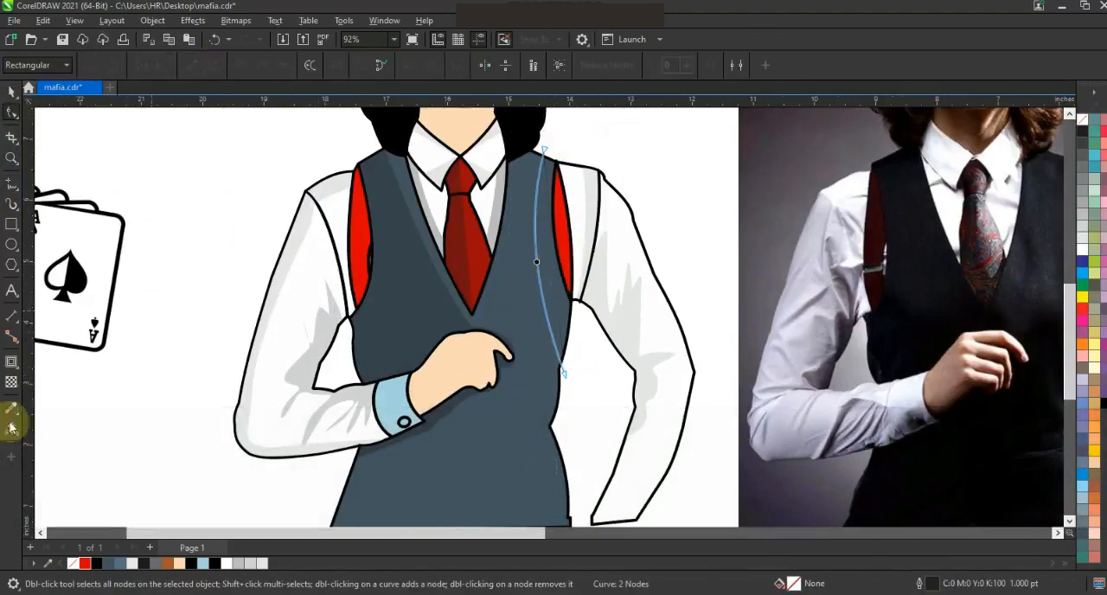
{"action": "left_click", "coordinate": [548, 311]}
{"action": "left_click", "coordinate": [12, 91]}
{"action": "left_click", "coordinate": [93, 564]}
{"action": "key", "text": "ctrl+z"}
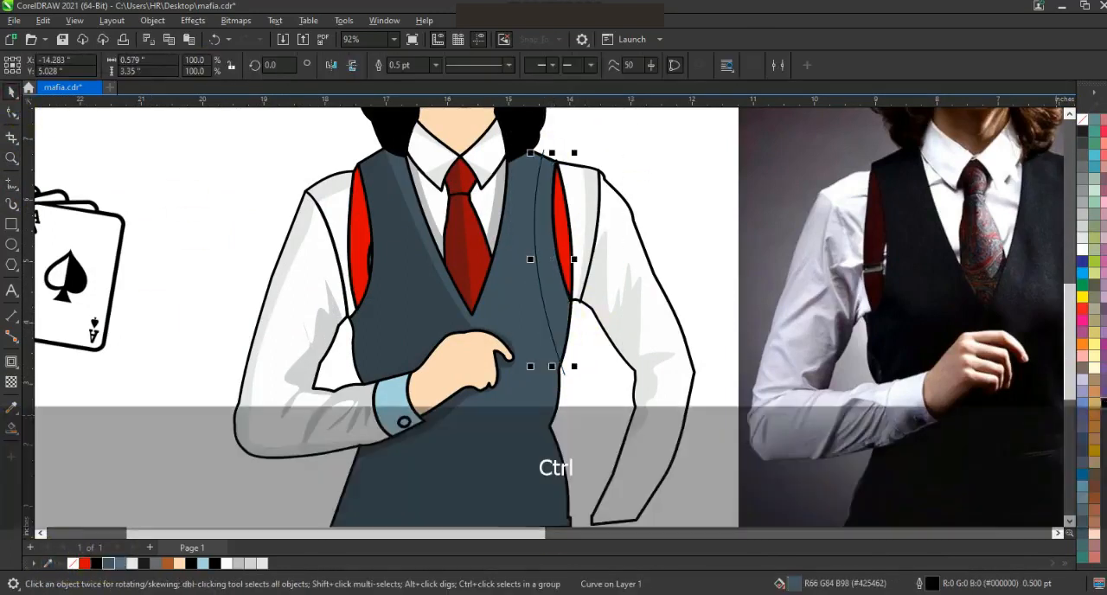
Delete the curved guide on the vest and remove the outline from the armhole shadow strip.
{"action": "key", "text": "Escape"}
{"action": "key", "text": "Delete"}
{"action": "right_click", "coordinate": [1081, 119]}
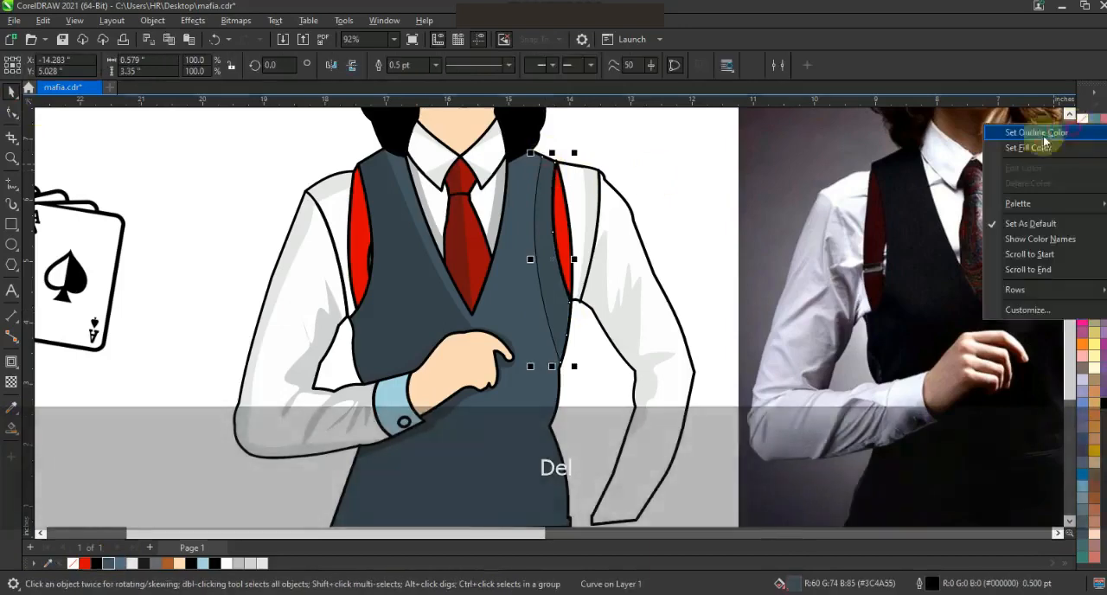
{"action": "left_click", "coordinate": [1072, 130]}
{"action": "key", "text": "Escape"}
{"action": "scroll", "coordinate": [588, 244], "scroll_direction": "down", "scroll_amount": 1}
Recolour the light blue shirt cuff and its button white.
{"action": "left_click", "coordinate": [12, 158]}
{"action": "left_click_drag", "start_coordinate": [383, 186], "coordinate": [694, 407]}
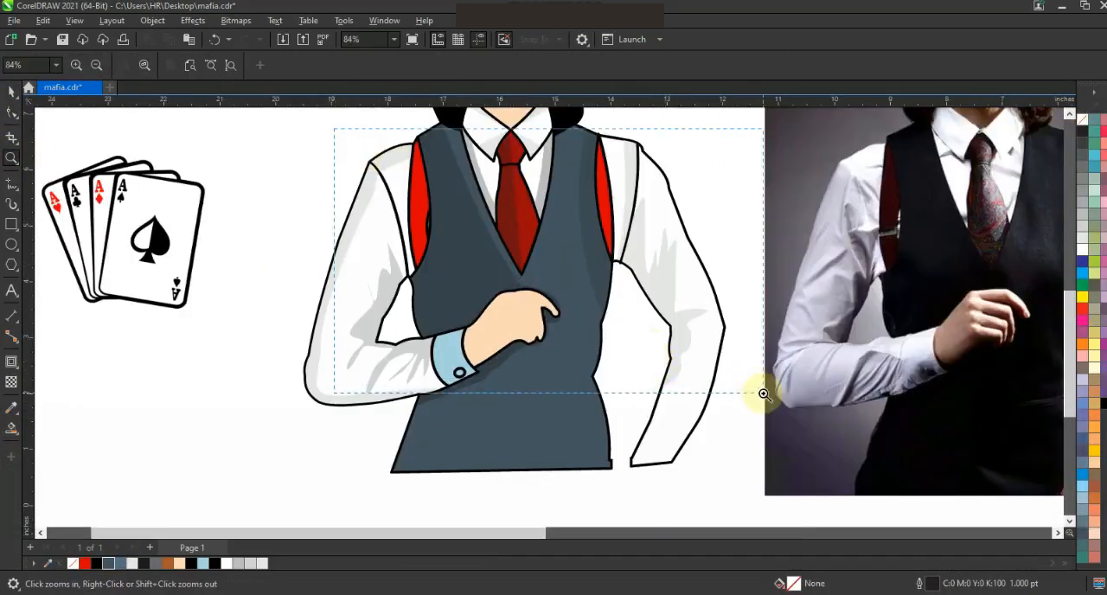
{"action": "left_click_drag", "start_coordinate": [764, 394], "coordinate": [763, 394]}
{"action": "left_click", "coordinate": [11, 91]}
{"action": "left_click", "coordinate": [401, 467]}
{"action": "left_click", "coordinate": [409, 494], "text": "shift"}
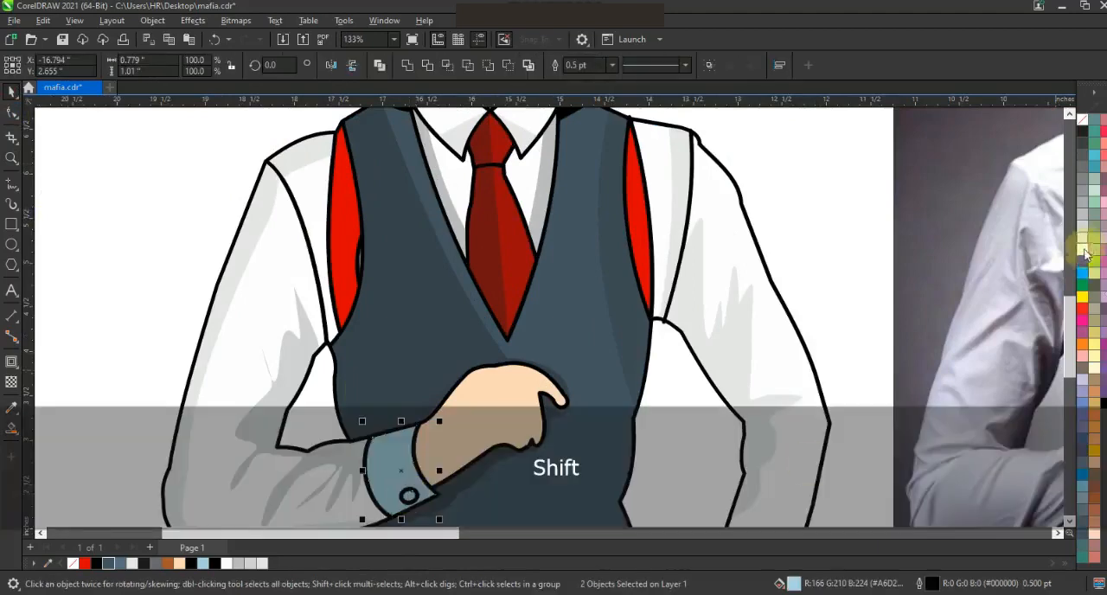
{"action": "left_click", "coordinate": [1084, 249]}
{"action": "key", "text": "F3"}
{"action": "key", "text": "Escape"}
Trace a closed freehand shadow outline on the photo between the fingers and along the hand's lower edge.
{"action": "scroll", "coordinate": [503, 330], "scroll_direction": "down", "scroll_amount": 1}
{"action": "left_click_drag", "start_coordinate": [390, 141], "coordinate": [592, 400]}
{"action": "key", "text": "shift+F2"}
{"action": "key", "text": "Escape"}
{"action": "left_click", "coordinate": [11, 183]}
{"action": "scroll", "coordinate": [746, 368], "scroll_direction": "up", "scroll_amount": 4}
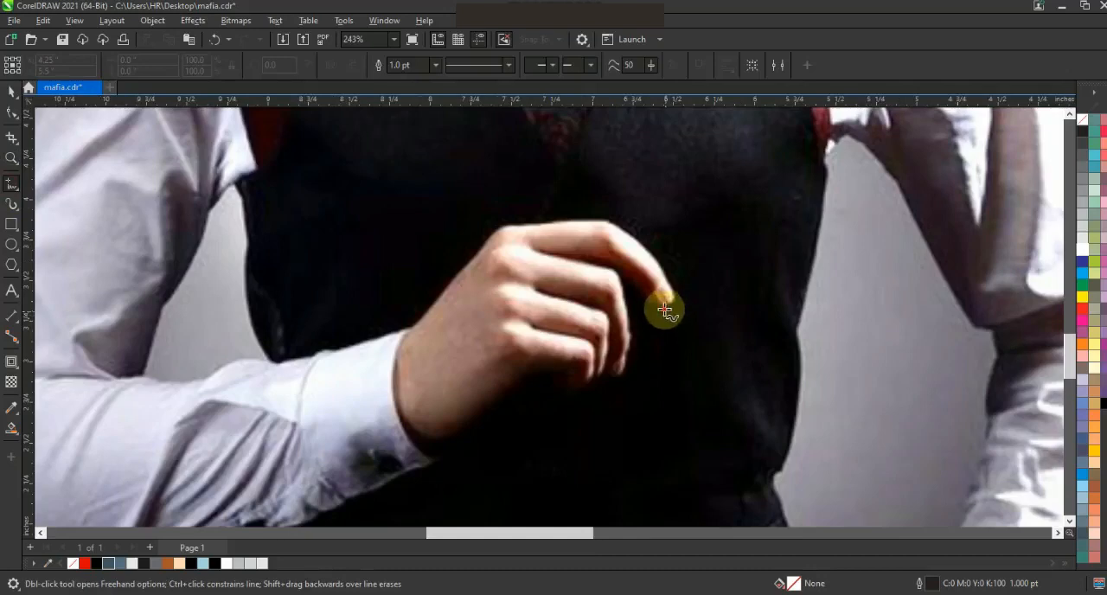
{"action": "mouse_move", "coordinate": [598, 247]}
{"action": "left_mouse_down"}
{"action": "mouse_move", "coordinate": [624, 290]}
{"action": "mouse_move", "coordinate": [631, 363]}
{"action": "left_mouse_up"}
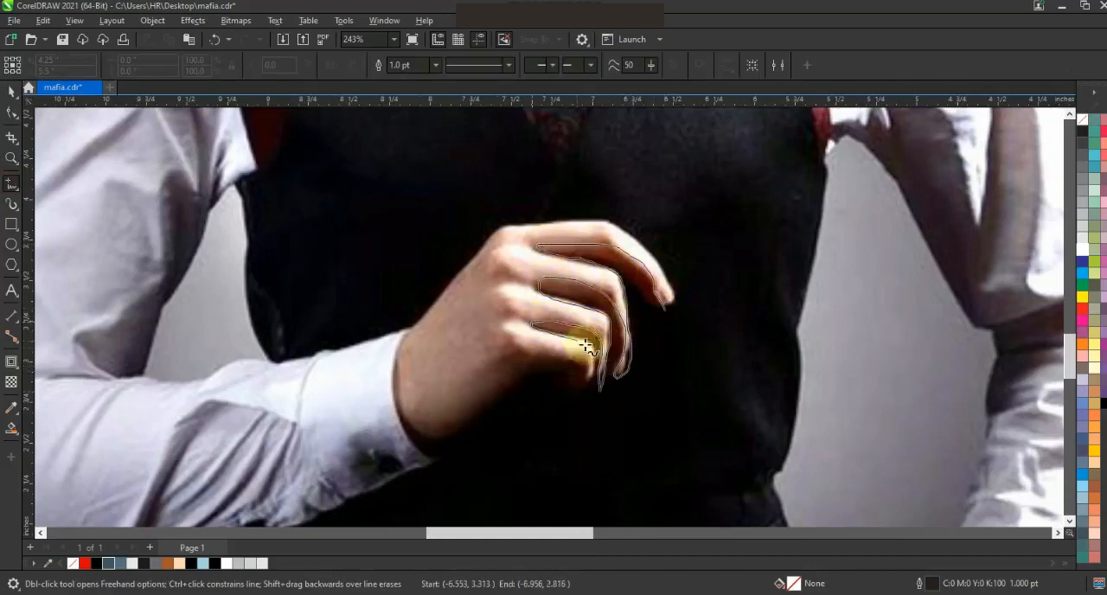
{"action": "left_click_drag", "start_coordinate": [497, 502], "coordinate": [665, 309]}
Move the traced finger-shadow outline from the photo onto the illustrated hand.
{"action": "left_click", "coordinate": [11, 94]}
{"action": "key", "text": "F3"}
{"action": "key", "text": "F3"}
{"action": "left_click_drag", "start_coordinate": [703, 344], "coordinate": [389, 380]}
{"action": "key", "text": "shift+F2"}
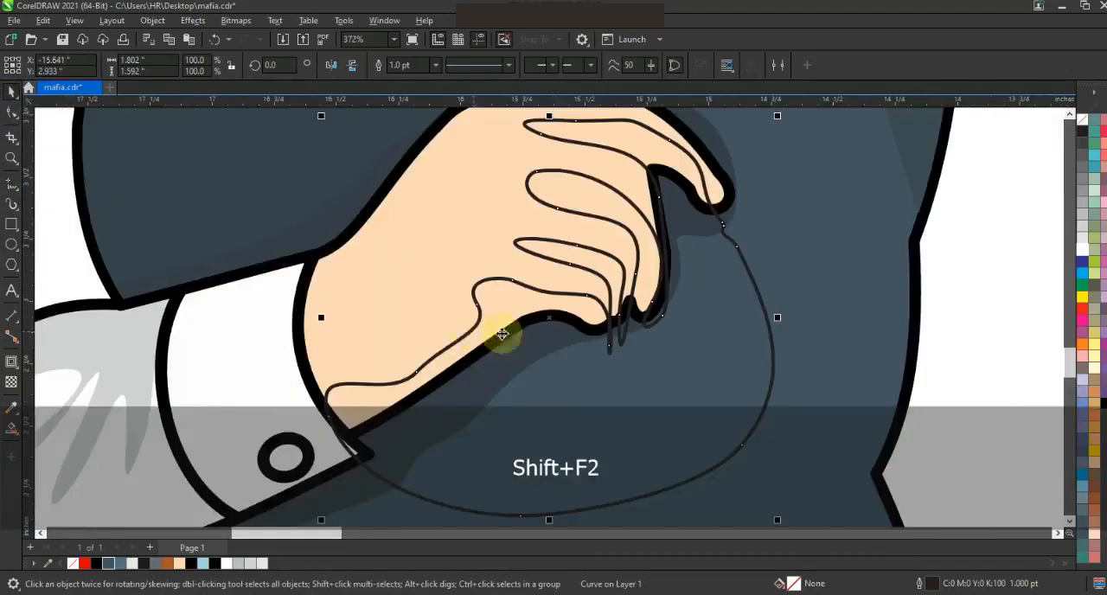
Smart-fill the four shadow regions inside the hand and delete the freehand outline.
{"action": "left_click", "coordinate": [11, 428]}
{"action": "left_click", "coordinate": [519, 301]}
{"action": "left_click", "coordinate": [619, 284]}
{"action": "left_click", "coordinate": [649, 259]}
{"action": "left_click", "coordinate": [656, 153]}
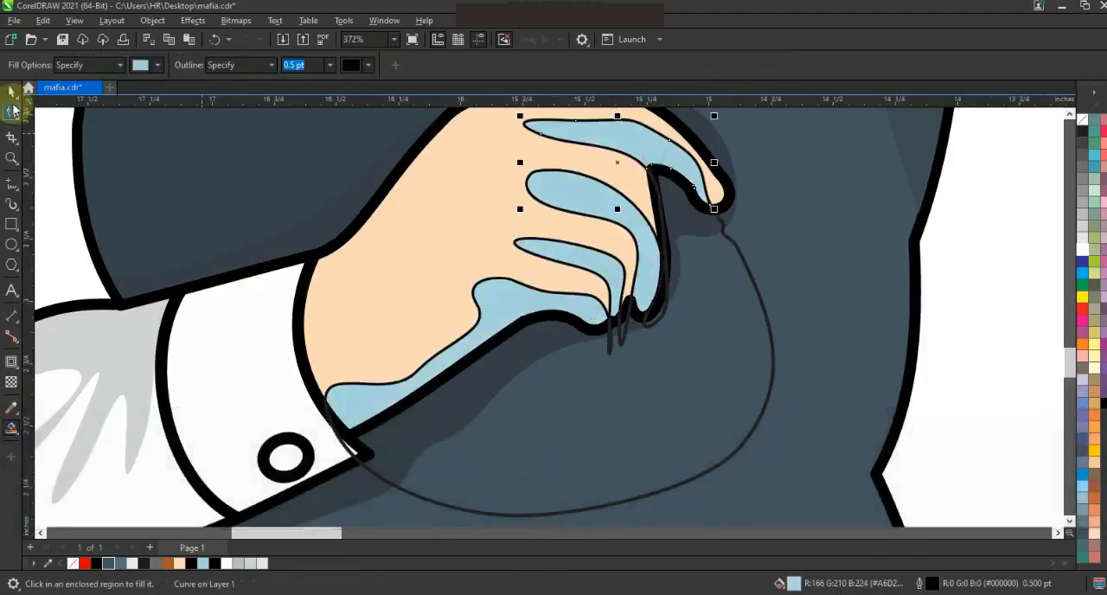
{"action": "left_click", "coordinate": [11, 93]}
{"action": "key", "text": "Escape"}
{"action": "left_click", "coordinate": [740, 254]}
{"action": "key", "text": "Delete"}
Colour the hand's shadow shapes brown and remove their outlines.
{"action": "left_click", "coordinate": [642, 291]}
{"action": "left_click", "coordinate": [508, 298], "text": "shift"}
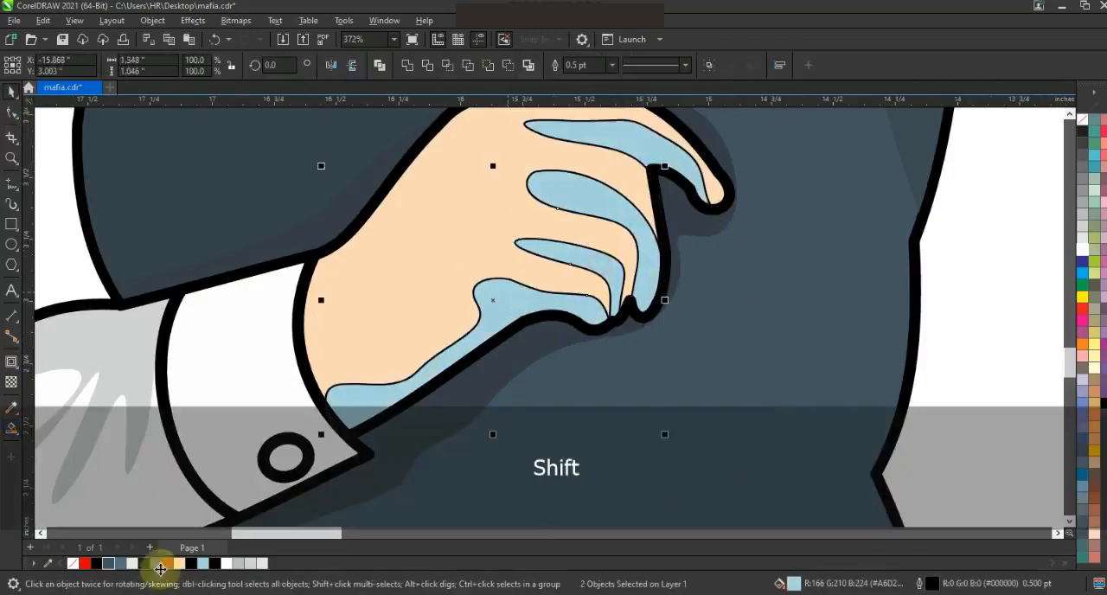
{"action": "left_click", "coordinate": [161, 568]}
{"action": "left_click", "coordinate": [1081, 119]}
Draw a closed three-point outline over the left-hand eyebrow in the photo.
{"action": "key", "text": "F3"}
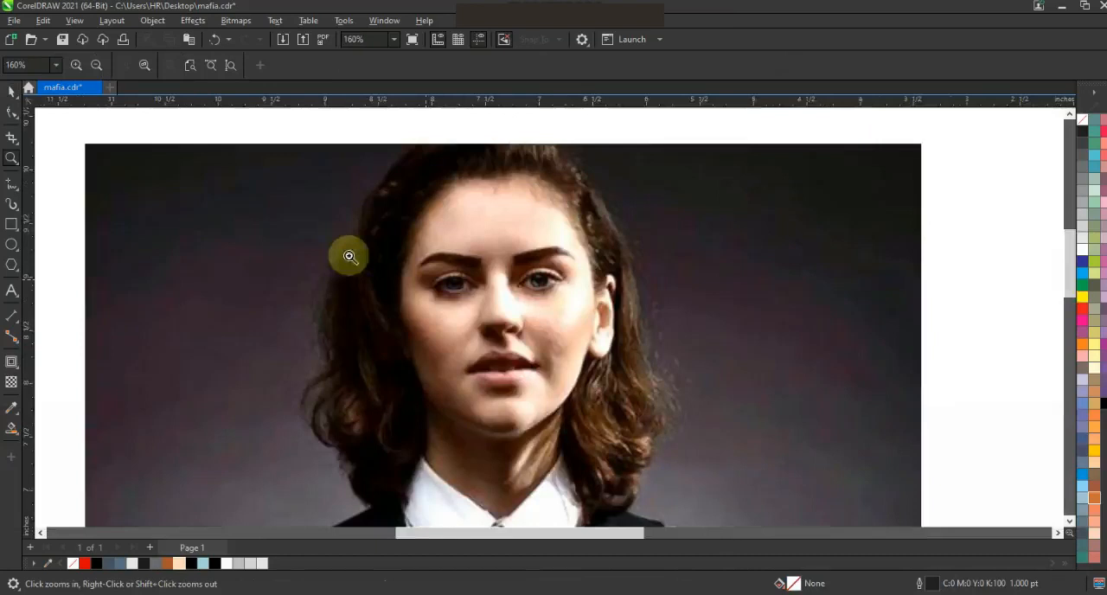
{"action": "left_click_drag", "start_coordinate": [334, 214], "coordinate": [712, 357]}
{"action": "left_click", "coordinate": [12, 184]}
{"action": "left_click", "coordinate": [438, 245]}
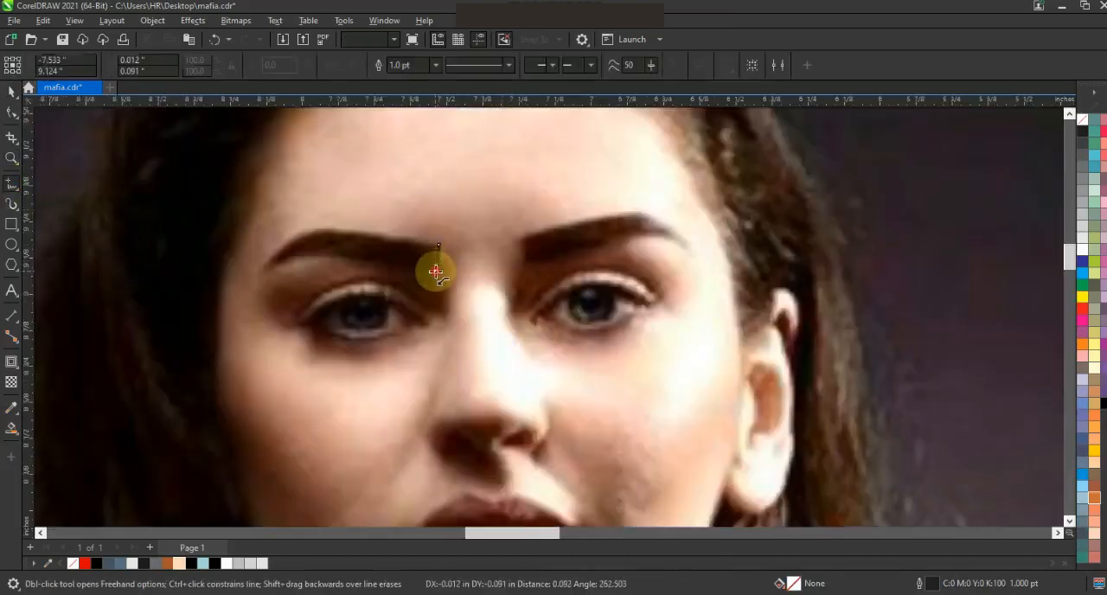
{"action": "double_click", "coordinate": [435, 271]}
{"action": "double_click", "coordinate": [260, 271]}
{"action": "left_click", "coordinate": [439, 244]}
Curve the upper and lower edges of the eyebrow outline to follow the eyebrow in the photo.
{"action": "left_click", "coordinate": [12, 113]}
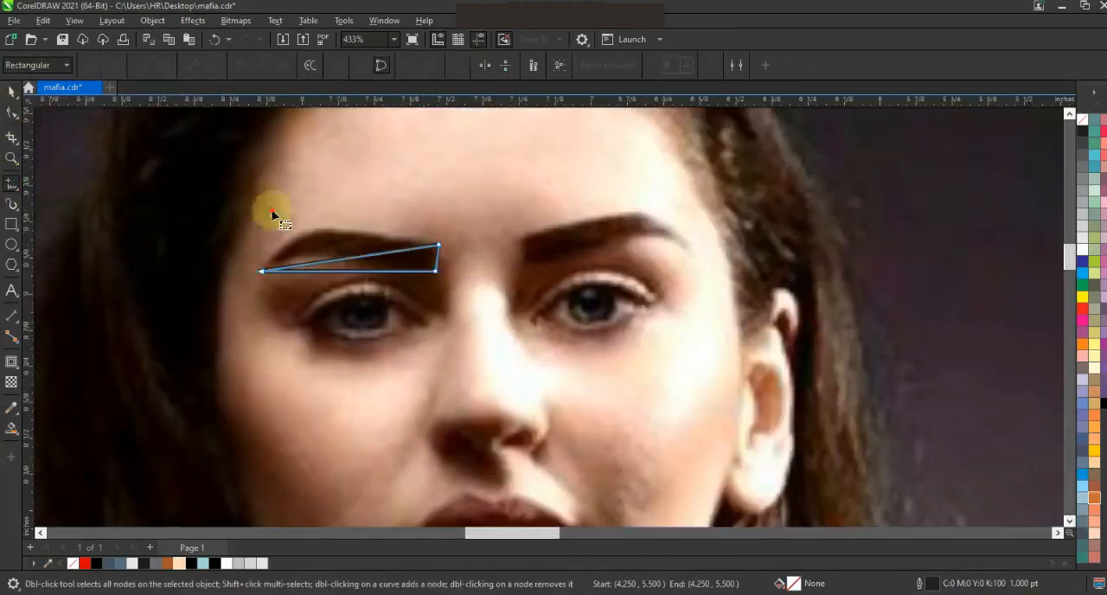
{"action": "left_click_drag", "start_coordinate": [313, 249], "coordinate": [313, 234]}
{"action": "left_click_drag", "start_coordinate": [315, 270], "coordinate": [319, 255]}
{"action": "left_click", "coordinate": [437, 259]}
Draw a thin closed crescent for the upper eyelid crease beneath the traced eyebrow.
{"action": "left_click", "coordinate": [12, 159]}
{"action": "scroll", "coordinate": [508, 267], "scroll_direction": "down", "scroll_amount": 2}
{"action": "left_click_drag", "start_coordinate": [389, 242], "coordinate": [605, 320]}
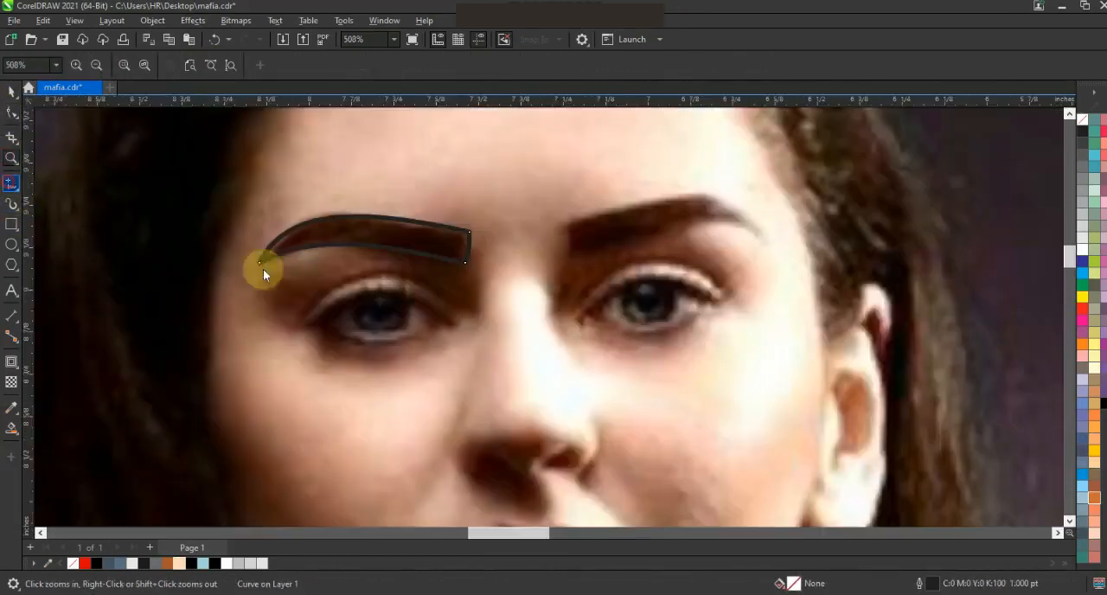
{"action": "left_click", "coordinate": [12, 184]}
{"action": "left_click", "coordinate": [300, 312]}
{"action": "left_click", "coordinate": [467, 312]}
{"action": "key", "text": "F10"}
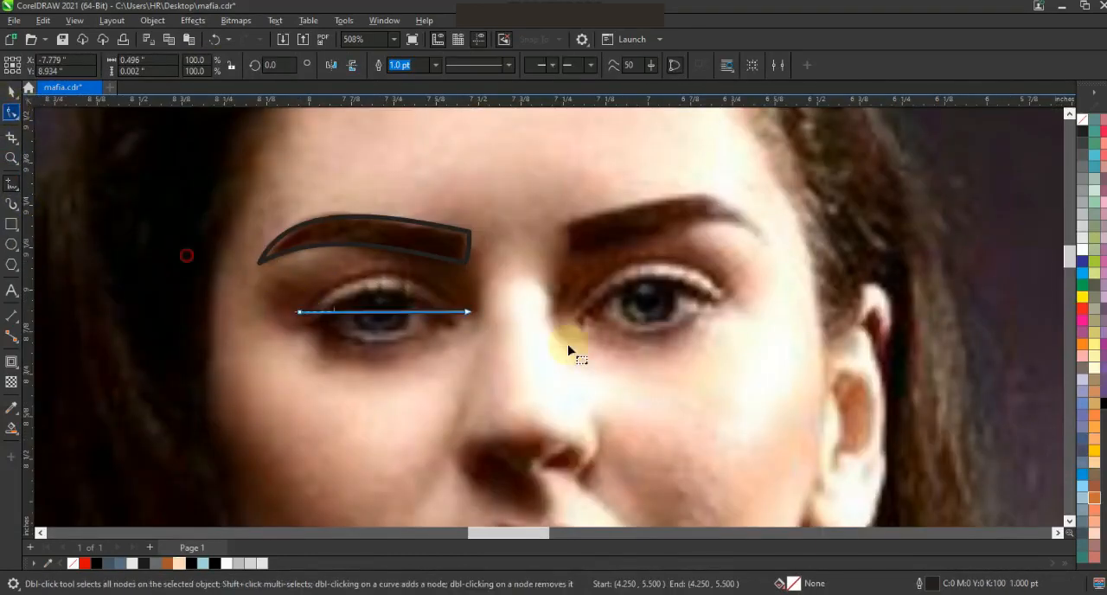
{"action": "left_click", "coordinate": [212, 65]}
{"action": "left_click_drag", "start_coordinate": [387, 312], "coordinate": [383, 267]}
{"action": "left_click_drag", "start_coordinate": [386, 317], "coordinate": [385, 275]}
Draw a closed two-node shape over the eye beneath the crease and bend it into an almond outline.
{"action": "left_click", "coordinate": [11, 158]}
{"action": "left_click_drag", "start_coordinate": [243, 266], "coordinate": [722, 409]}
{"action": "left_click", "coordinate": [11, 184]}
{"action": "left_click", "coordinate": [168, 287]}
{"action": "left_click", "coordinate": [494, 289]}
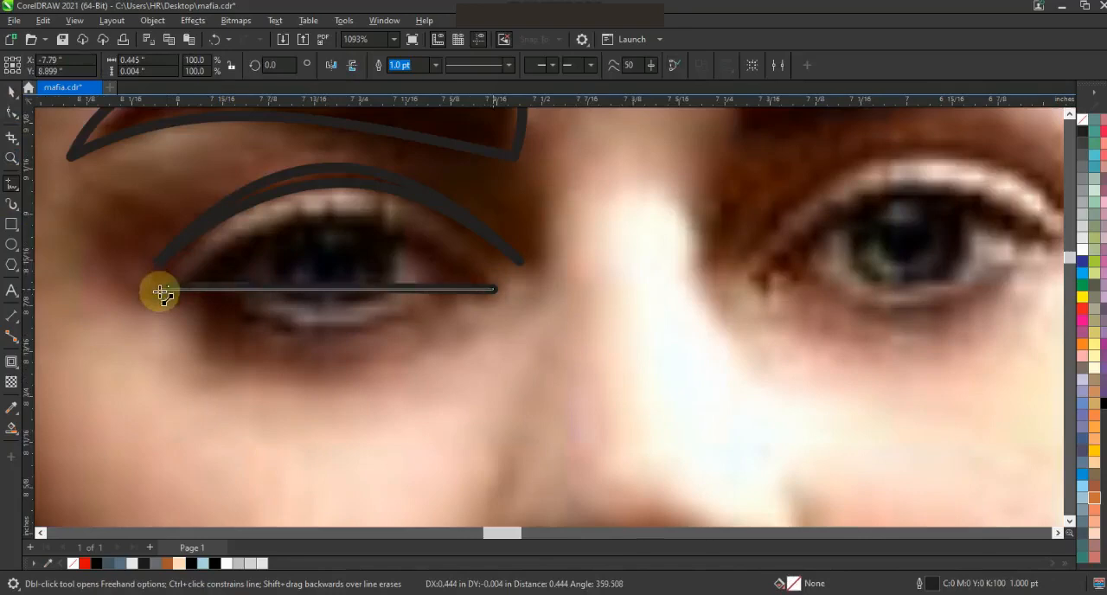
{"action": "left_click", "coordinate": [12, 116]}
{"action": "left_click_drag", "start_coordinate": [340, 288], "coordinate": [347, 216]}
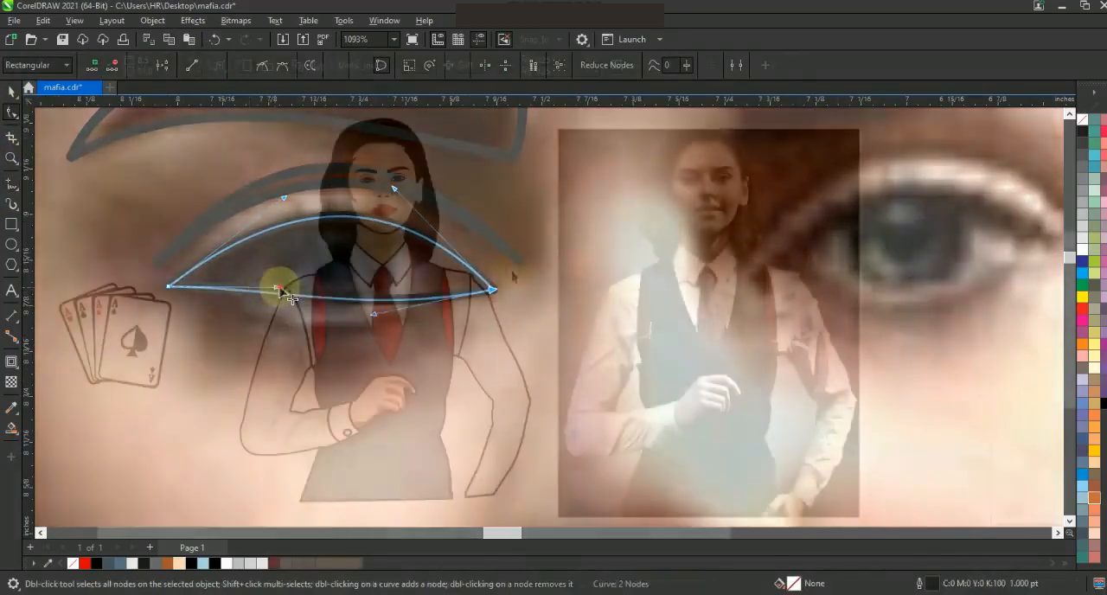
{"action": "key", "text": "Escape"}
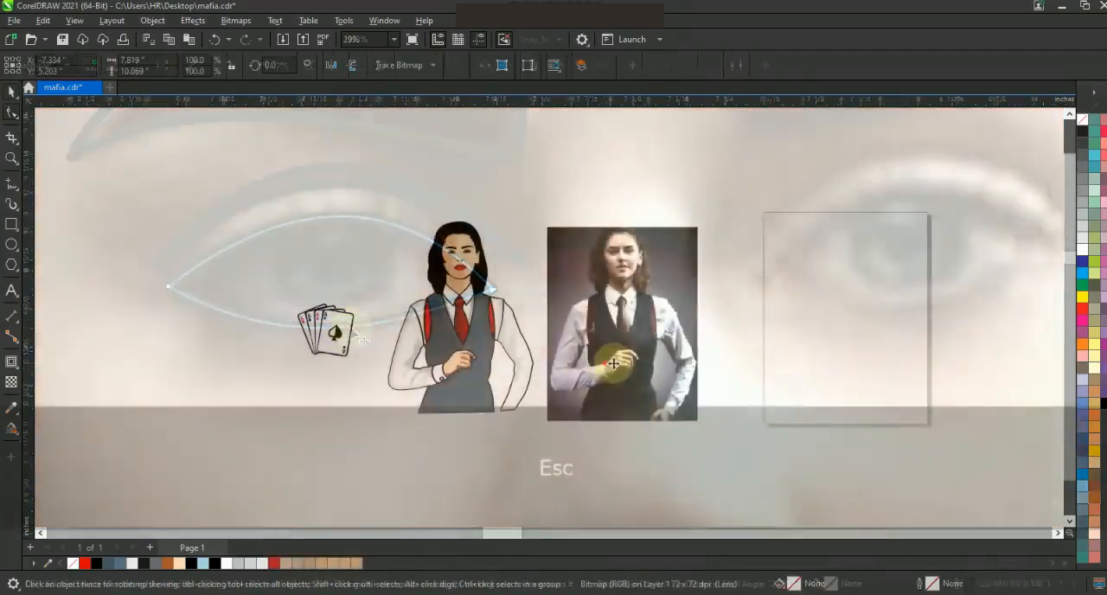
Convert the playing-cards bitmap to vector shapes with an Outline trace in PowerTRACE, keeping the original image.
{"action": "left_click", "coordinate": [326, 313], "text": "shift"}
{"action": "key", "text": "shift+F2"}
{"action": "right_click", "coordinate": [507, 210]}
{"action": "mouse_move", "coordinate": [637, 230]}
{"action": "left_click", "coordinate": [718, 303]}
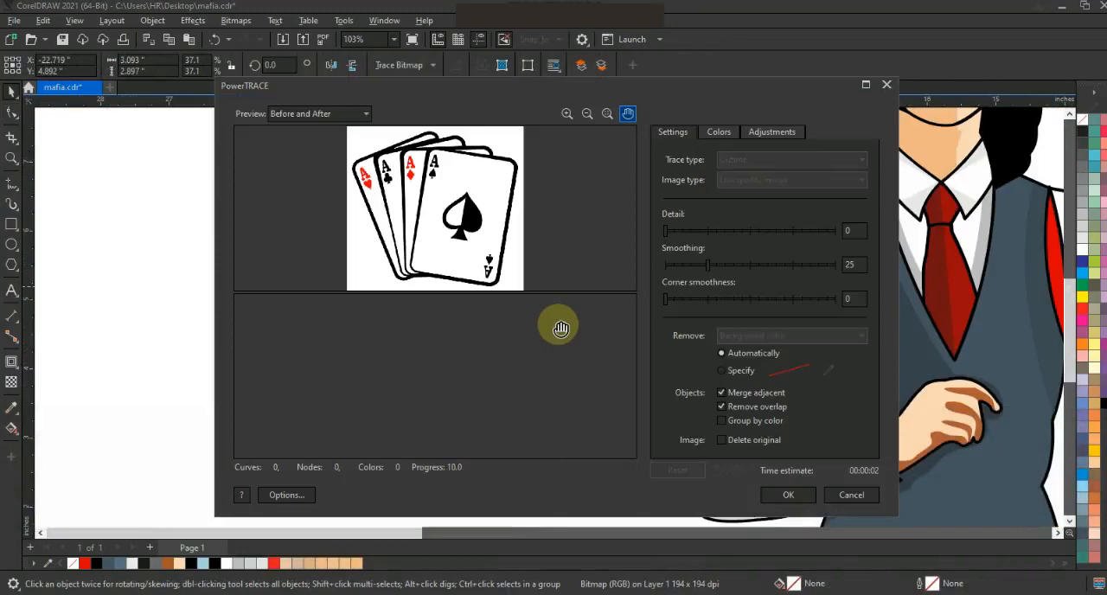
{"action": "left_click", "coordinate": [788, 494]}
Move the traced playing cards onto the illustrated hand and scale them down to about 1.8 by 1.7 inches.
{"action": "key", "text": "F3"}
{"action": "mouse_move", "coordinate": [462, 298]}
{"action": "left_mouse_down"}
{"action": "mouse_move", "coordinate": [729, 331]}
{"action": "mouse_move", "coordinate": [700, 326]}
{"action": "left_mouse_up"}
{"action": "key", "text": "shift+F2"}
{"action": "key", "text": "F3"}
{"action": "key", "text": "shift+Page_Up"}
{"action": "left_click_drag", "start_coordinate": [736, 216], "coordinate": [694, 256]}
{"action": "left_click_drag", "start_coordinate": [651, 324], "coordinate": [671, 317]}
Bring the cards in front of the vest and tie, and stack the hand and cuff above the cards.
{"action": "key", "text": "ctrl+Page_Down"}
{"action": "key", "text": "ctrl+Page_Up"}
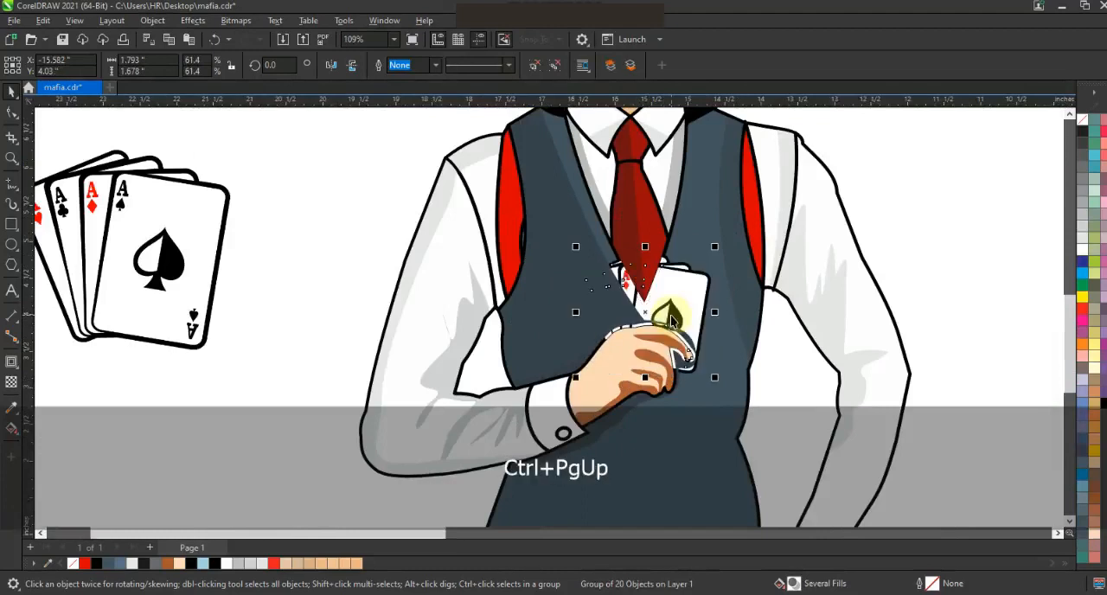
{"action": "key", "text": "shift+Page_Up"}
{"action": "left_click_drag", "start_coordinate": [971, 303], "coordinate": [502, 470]}
{"action": "key", "text": "shift+Page_Up"}
{"action": "left_click", "coordinate": [913, 347]}
Set the illustrated hand's outline width to 2 pt.
{"action": "left_click", "coordinate": [595, 349]}
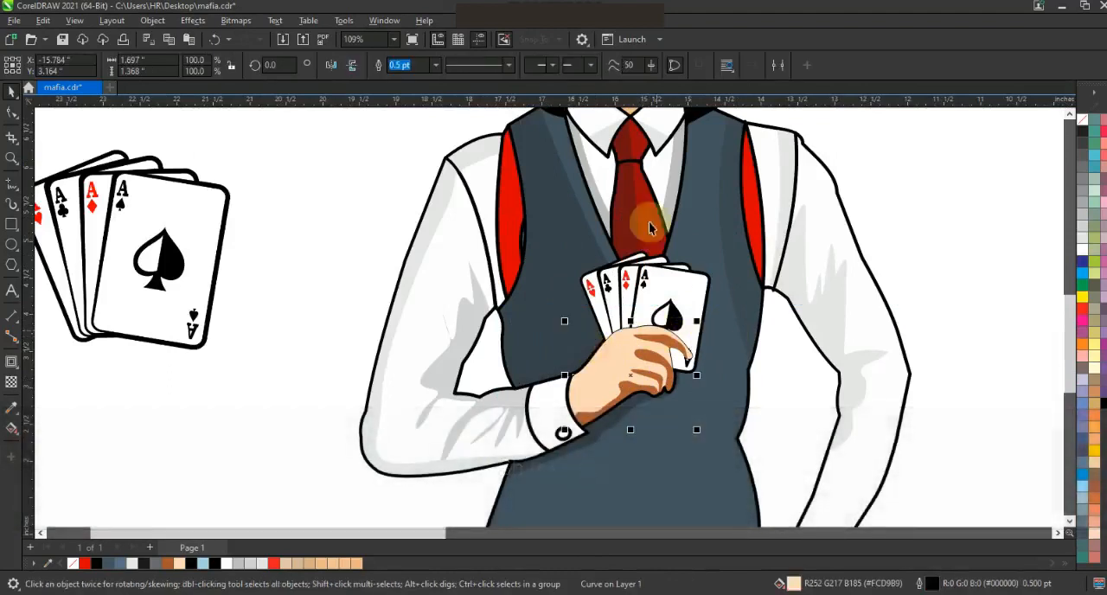
{"action": "left_click", "coordinate": [406, 152]}
{"action": "left_click_drag", "start_coordinate": [422, 68], "coordinate": [355, 69]}
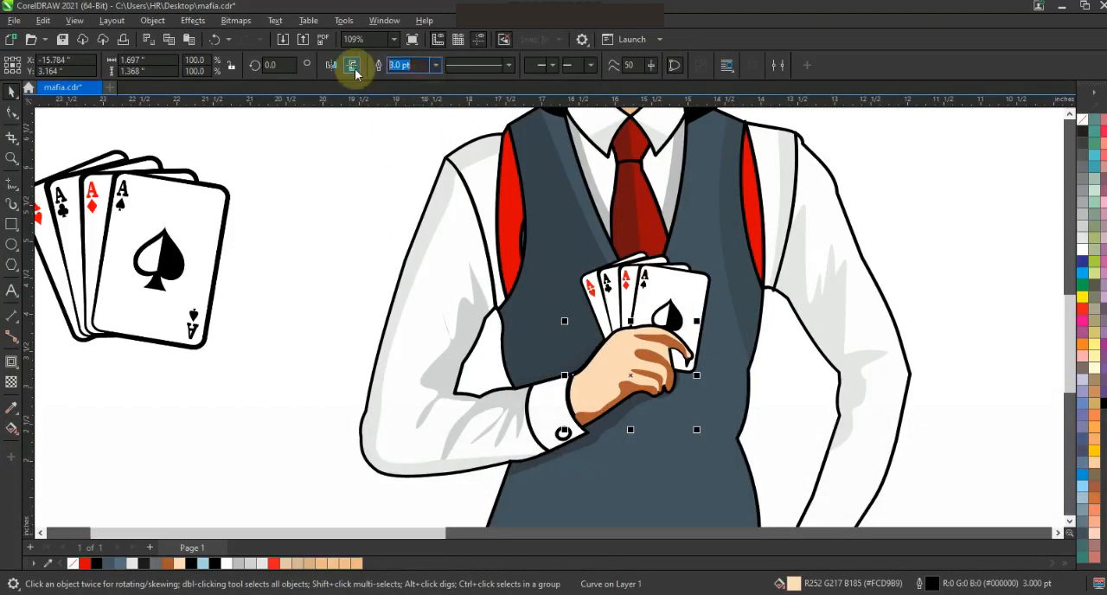
{"action": "type", "text": "2"}
{"action": "key", "text": "Return"}
{"action": "key", "text": "shift"}
{"action": "left_click", "coordinate": [640, 282]}
{"action": "key", "text": "Escape"}
{"action": "scroll", "coordinate": [778, 277], "scroll_direction": "down", "scroll_amount": 4}
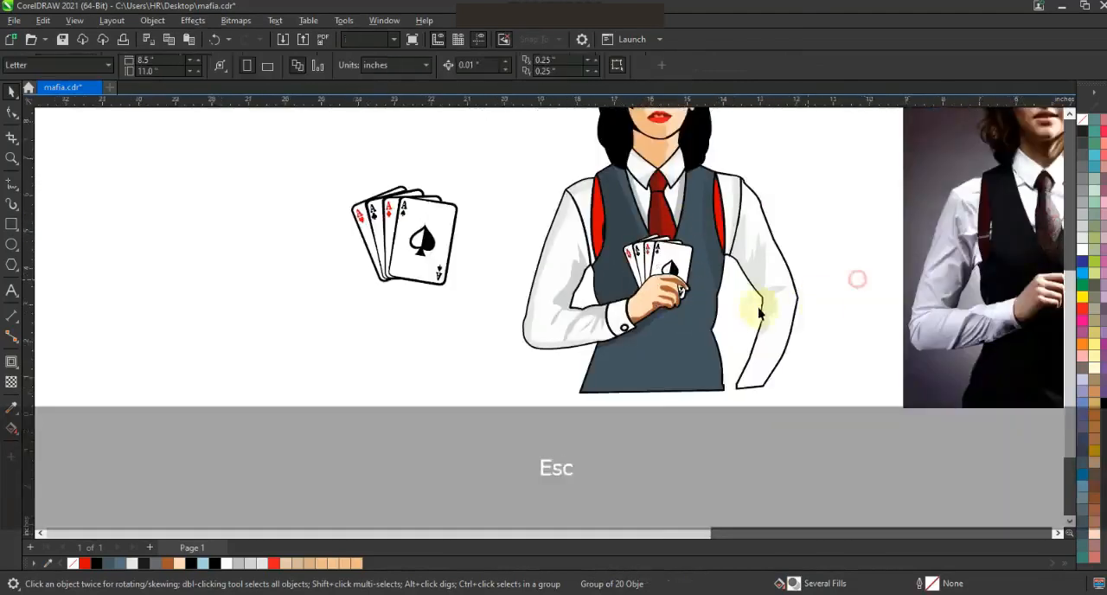
Move the original playing-cards image horizontally further away from the woman illustration.
{"action": "left_click_drag", "start_coordinate": [634, 156], "coordinate": [626, 146]}
{"action": "left_click", "coordinate": [616, 201]}
{"action": "left_click_drag", "start_coordinate": [581, 281], "coordinate": [463, 281]}
{"action": "left_click", "coordinate": [562, 305]}
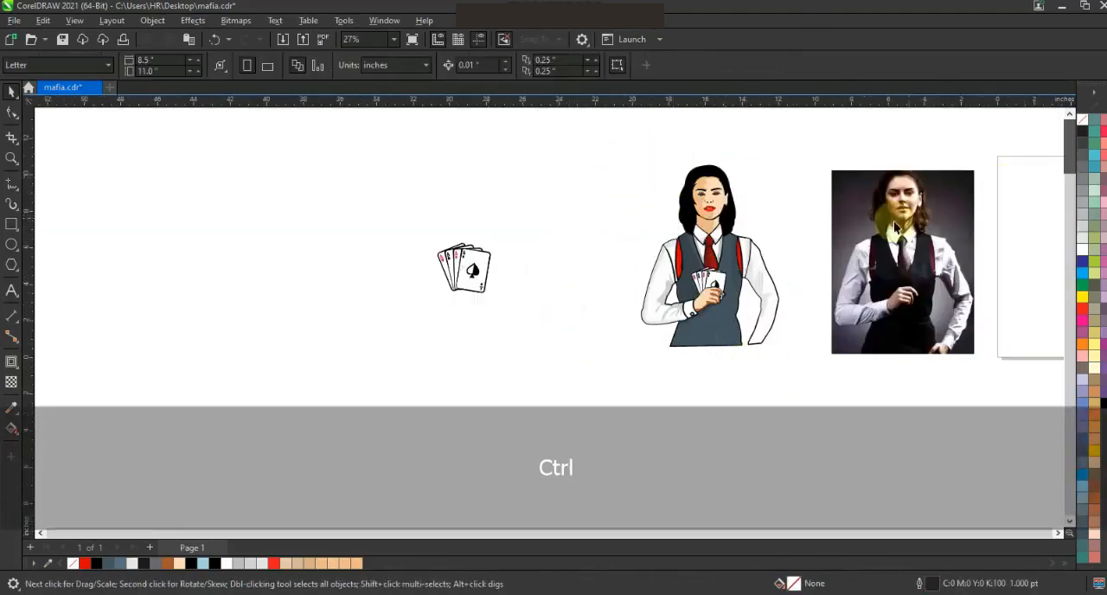
Move the reference photo horizontally about 1 inch further away from the woman illustration.
{"action": "left_click_drag", "start_coordinate": [926, 218], "coordinate": [948, 218]}
{"action": "left_click", "coordinate": [807, 204]}
{"action": "left_click_drag", "start_coordinate": [614, 156], "coordinate": [969, 375]}
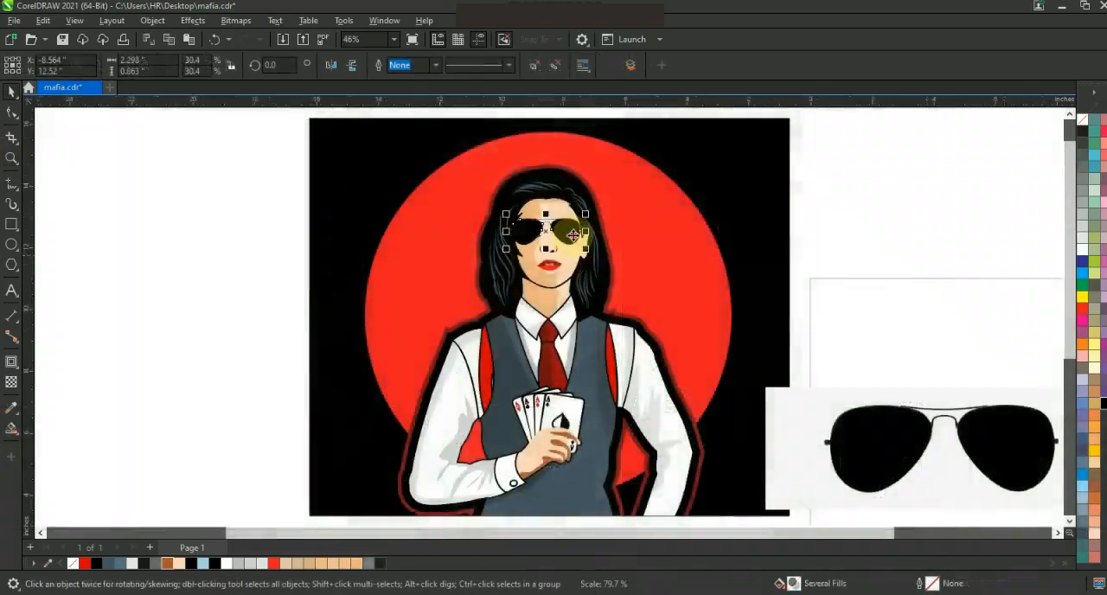
Scale the sunglasses down to about 2.12 by 0.80 inches and position them over the illustrated woman's eyes.
{"action": "left_click_drag", "start_coordinate": [573, 238], "coordinate": [576, 243]}
{"action": "left_click", "coordinate": [770, 288]}
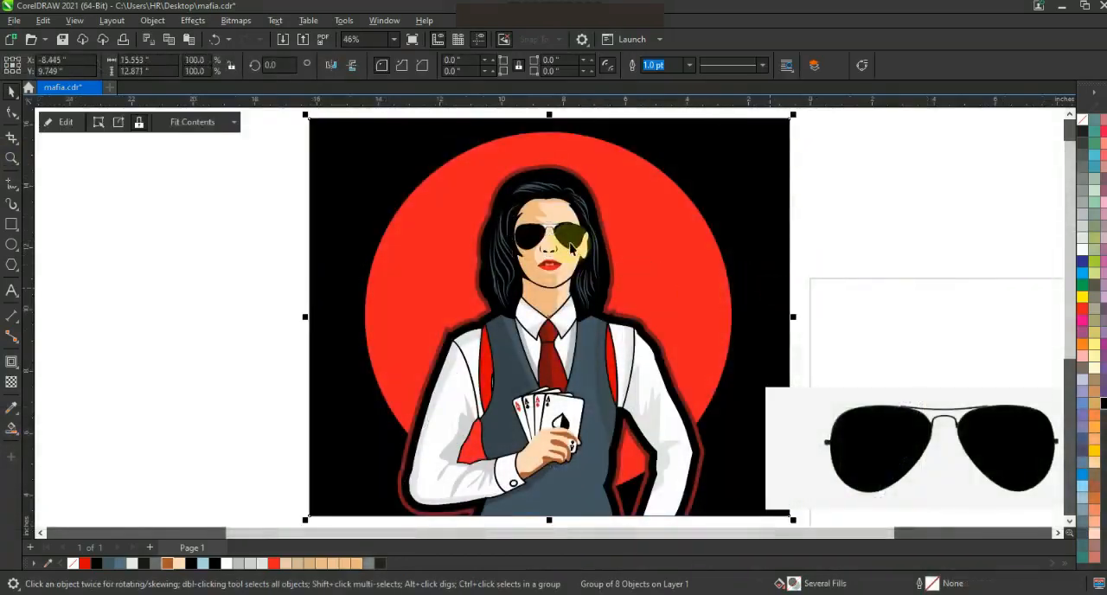
{"action": "left_click", "coordinate": [573, 242]}
{"action": "left_click", "coordinate": [600, 270]}
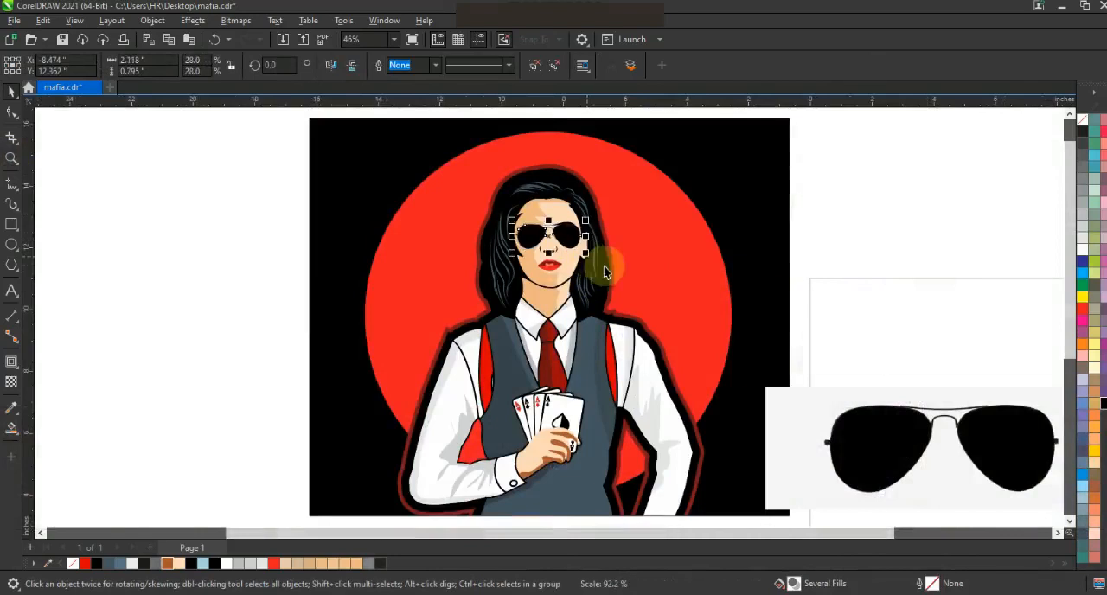
{"action": "left_click_drag", "start_coordinate": [528, 239], "coordinate": [522, 236]}
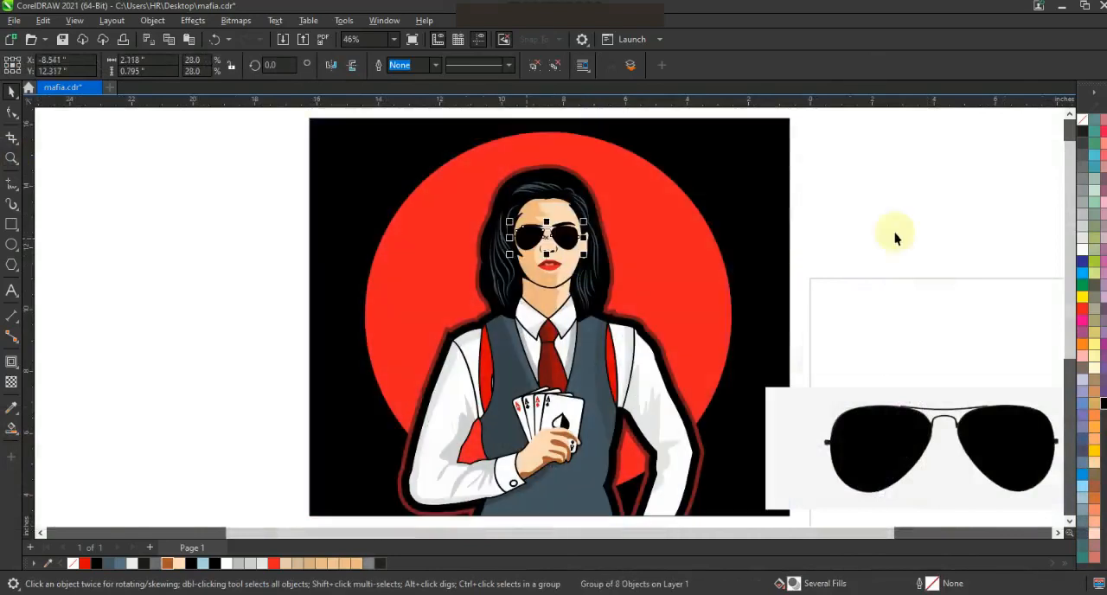
{"action": "key", "text": "Escape"}
Fill the white shape in the sunglasses' bridge with brown (#AA572D).
{"action": "left_click", "coordinate": [551, 238]}
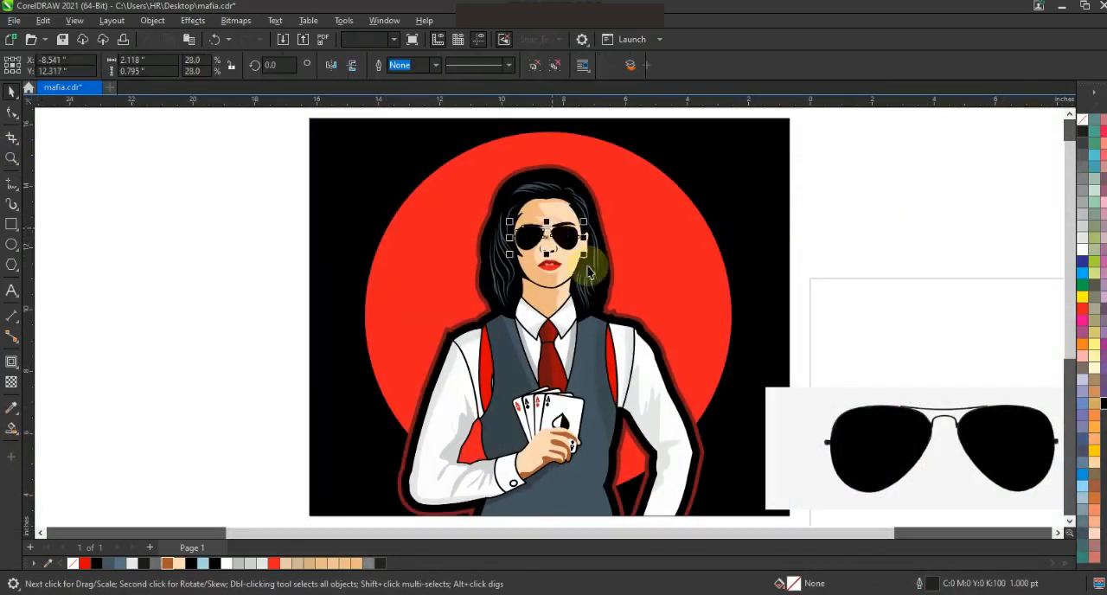
{"action": "key", "text": "shift+F2"}
{"action": "left_click", "coordinate": [580, 164], "text": "ctrl"}
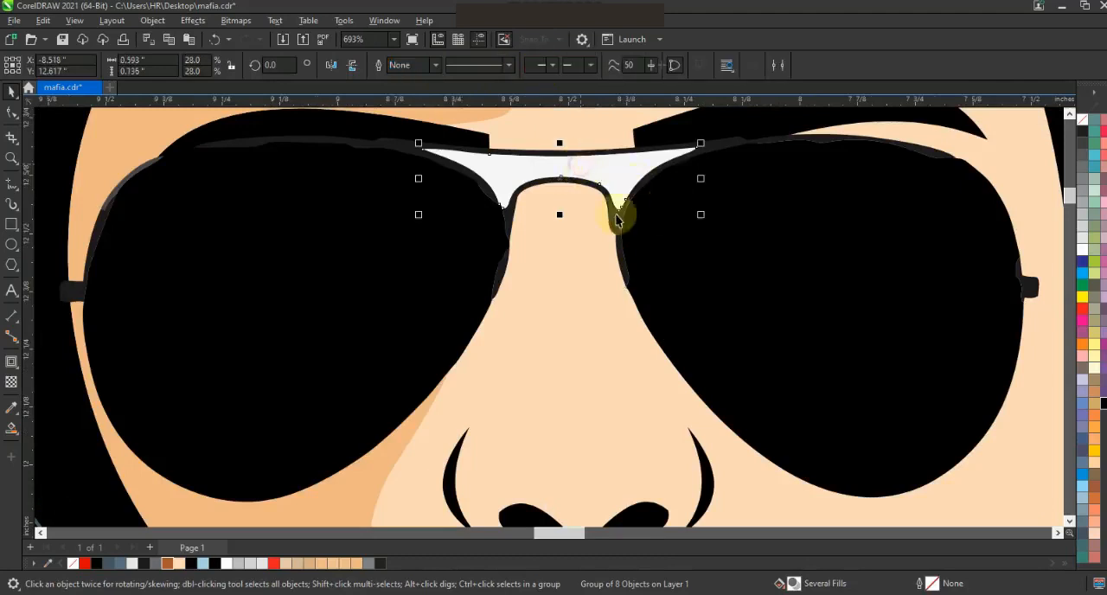
{"action": "left_click", "coordinate": [168, 564]}
{"action": "scroll", "coordinate": [564, 336], "scroll_direction": "down", "scroll_amount": 3}
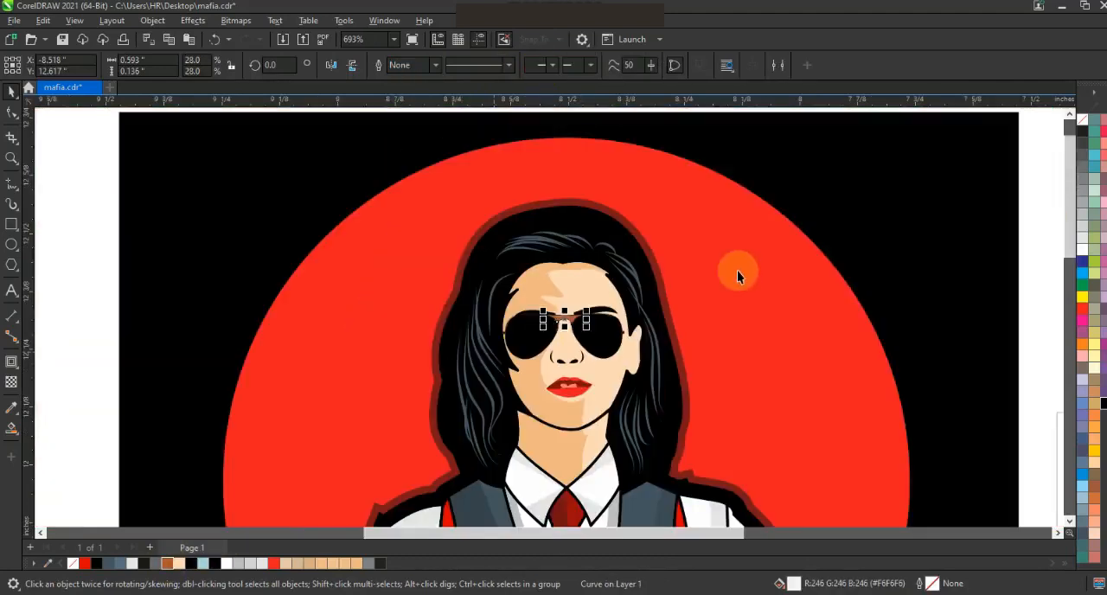
{"action": "key", "text": "Escape"}
Delete the filled shape in the sunglasses' bridge, between the two lenses.
{"action": "left_click", "coordinate": [561, 324]}
{"action": "left_click", "coordinate": [560, 322], "text": "ctrl"}
{"action": "key", "text": "Delete"}
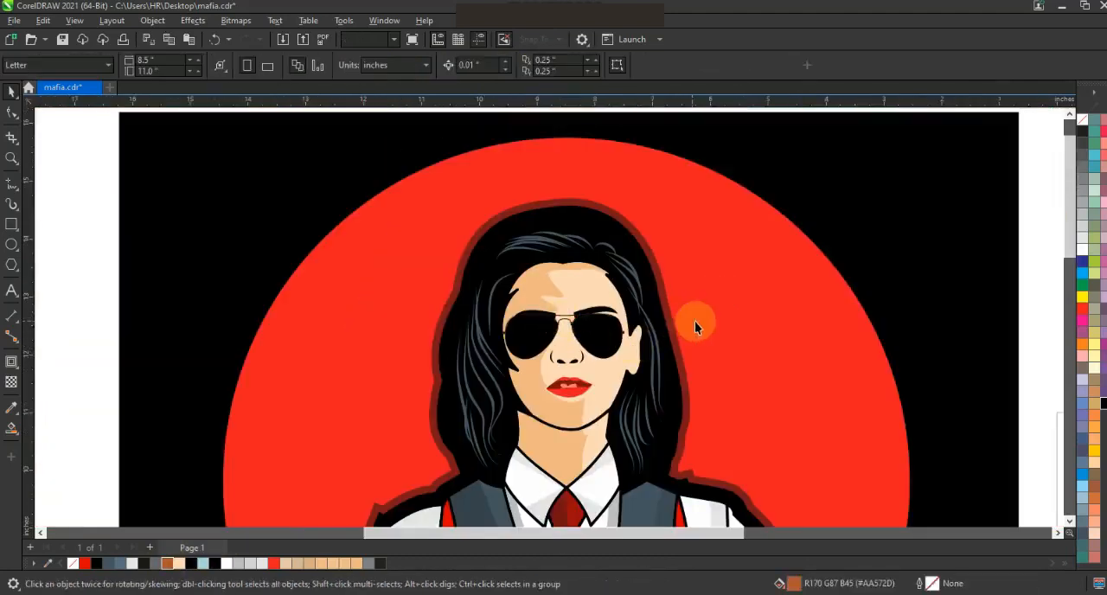
{"action": "scroll", "coordinate": [683, 212], "scroll_direction": "down", "scroll_amount": 3}
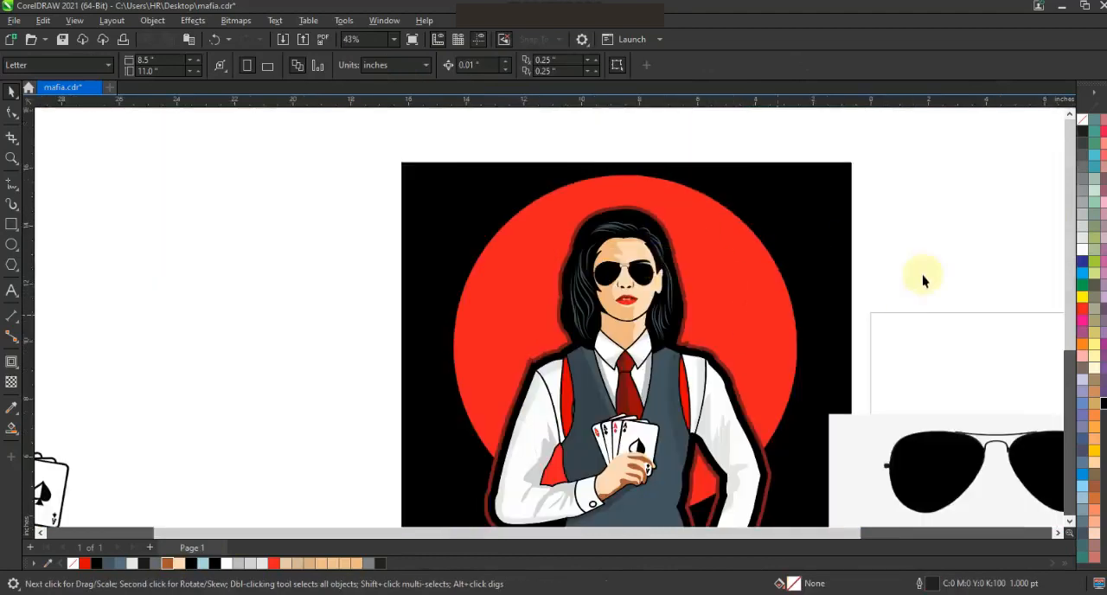
Delete the original sunglasses image beside the finished illustration.
{"action": "left_click", "coordinate": [743, 303]}
{"action": "left_click", "coordinate": [923, 227]}
{"action": "scroll", "coordinate": [732, 216], "scroll_direction": "down", "scroll_amount": 3}
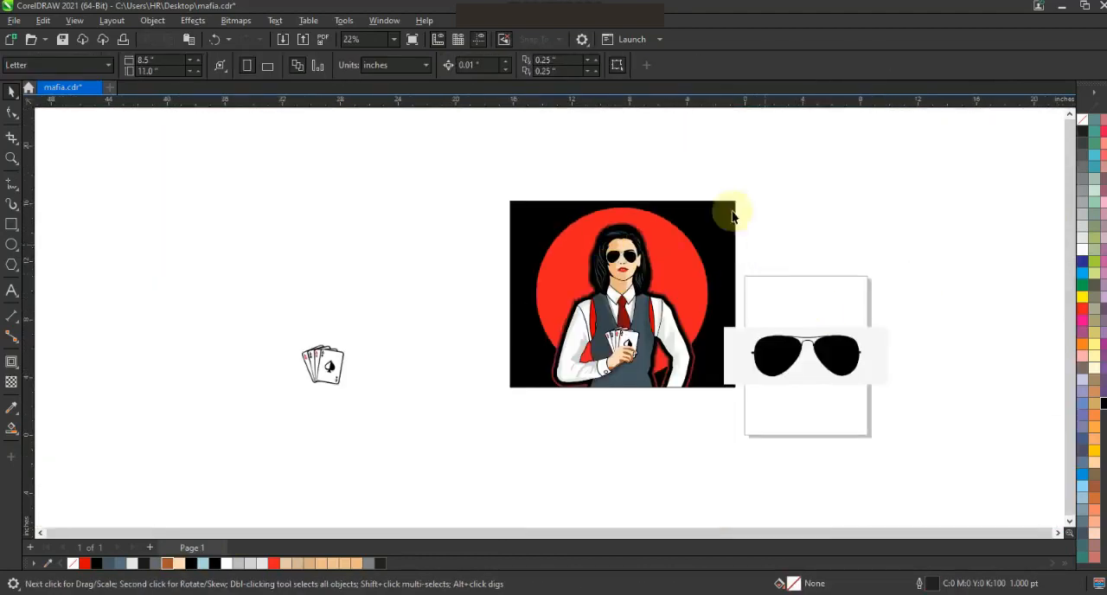
{"action": "left_click_drag", "start_coordinate": [900, 407], "coordinate": [903, 408]}
{"action": "left_click", "coordinate": [807, 371]}
{"action": "key", "text": "Delete"}
Examine the whole finished illustration close up and in full-screen preview.
{"action": "left_click_drag", "start_coordinate": [769, 404], "coordinate": [486, 192]}
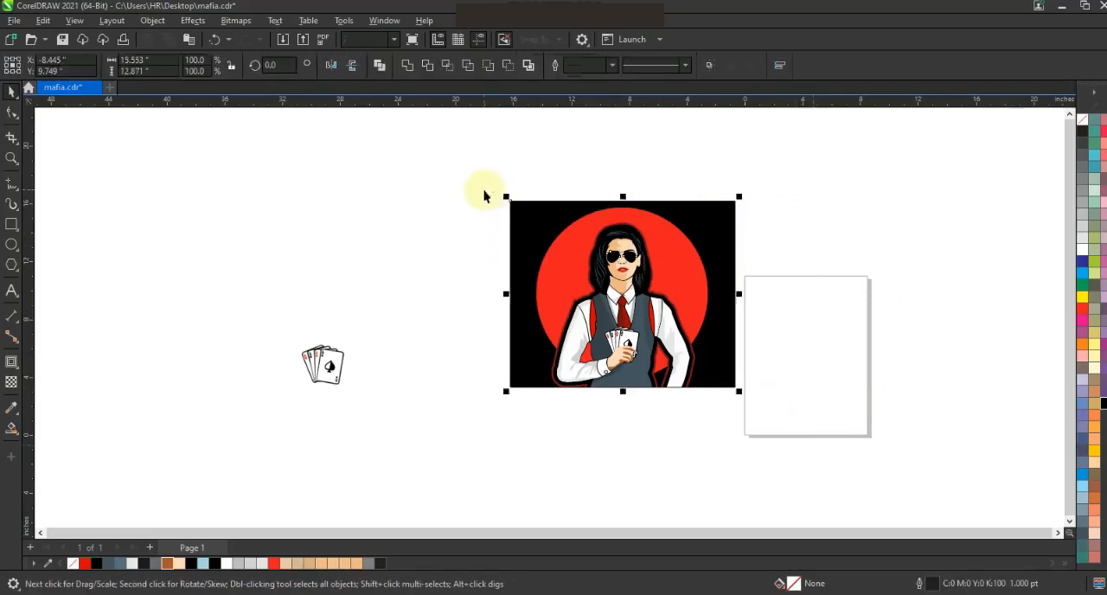
{"action": "key", "text": "shift+F2"}
{"action": "left_click", "coordinate": [910, 282]}
{"action": "key", "text": "F9"}
{"action": "key", "text": "F9"}
{"action": "key", "text": "F4"}
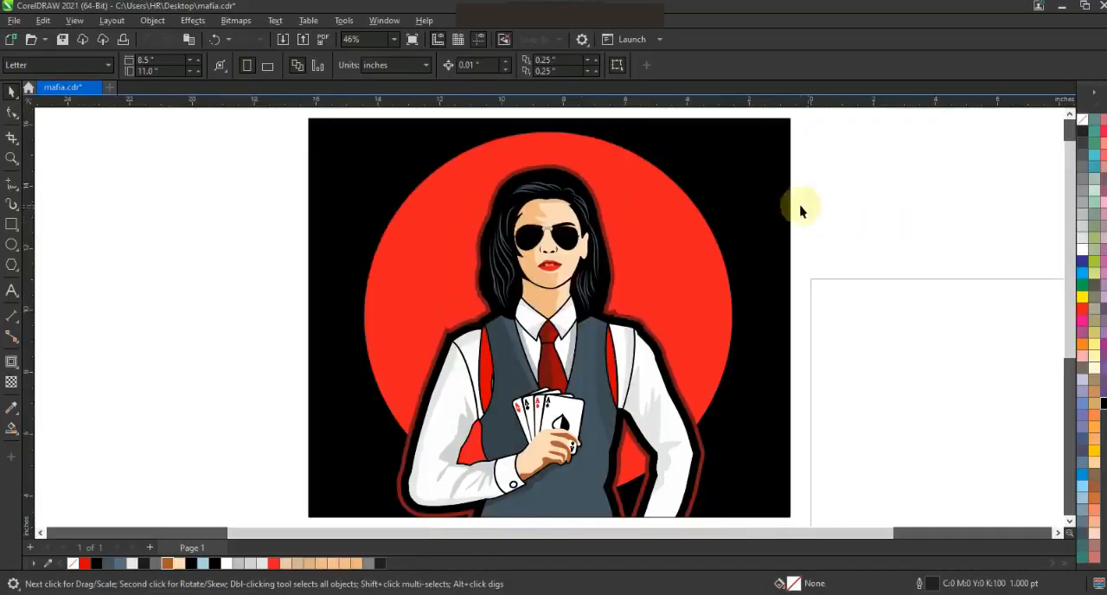
{"action": "scroll", "coordinate": [704, 202], "scroll_direction": "down", "scroll_amount": 2}
{"action": "left_click_drag", "start_coordinate": [815, 347], "coordinate": [444, 141]}
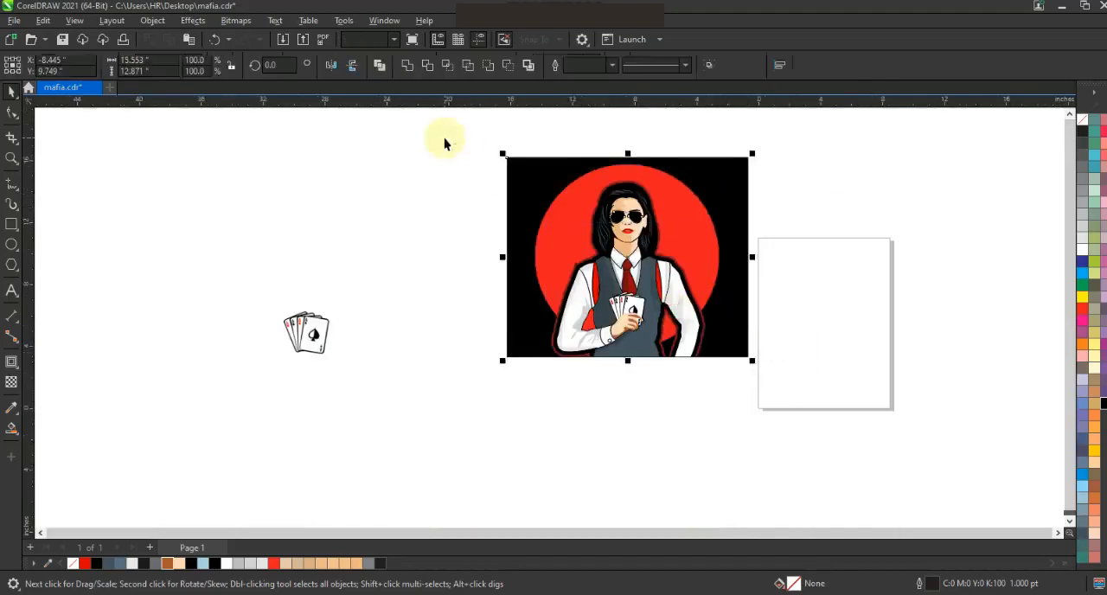
{"action": "key", "text": "shift+F2"}
{"action": "left_click", "coordinate": [917, 296]}
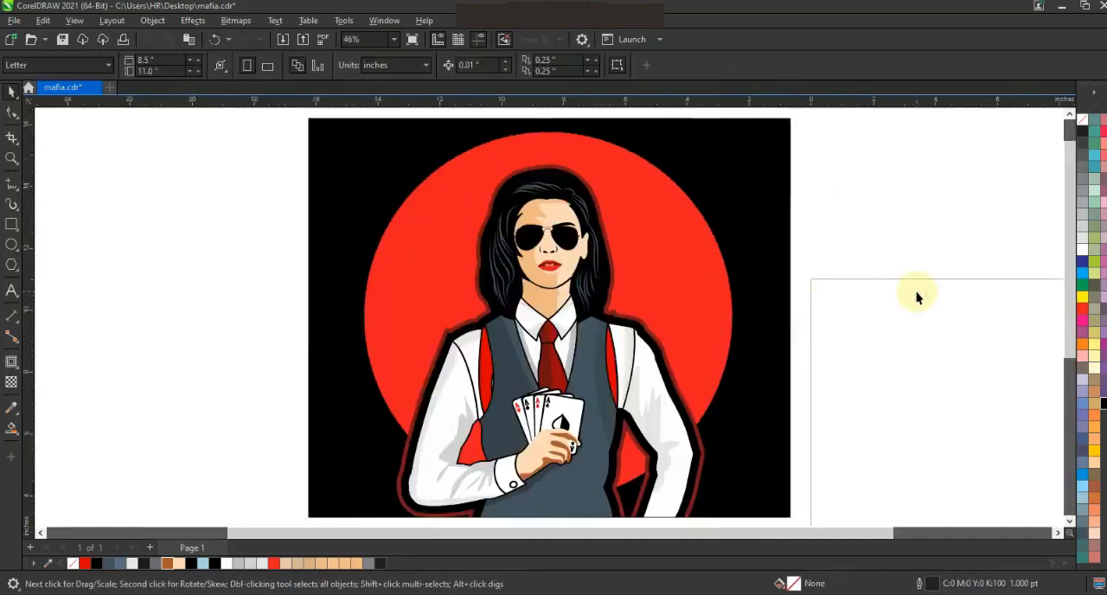